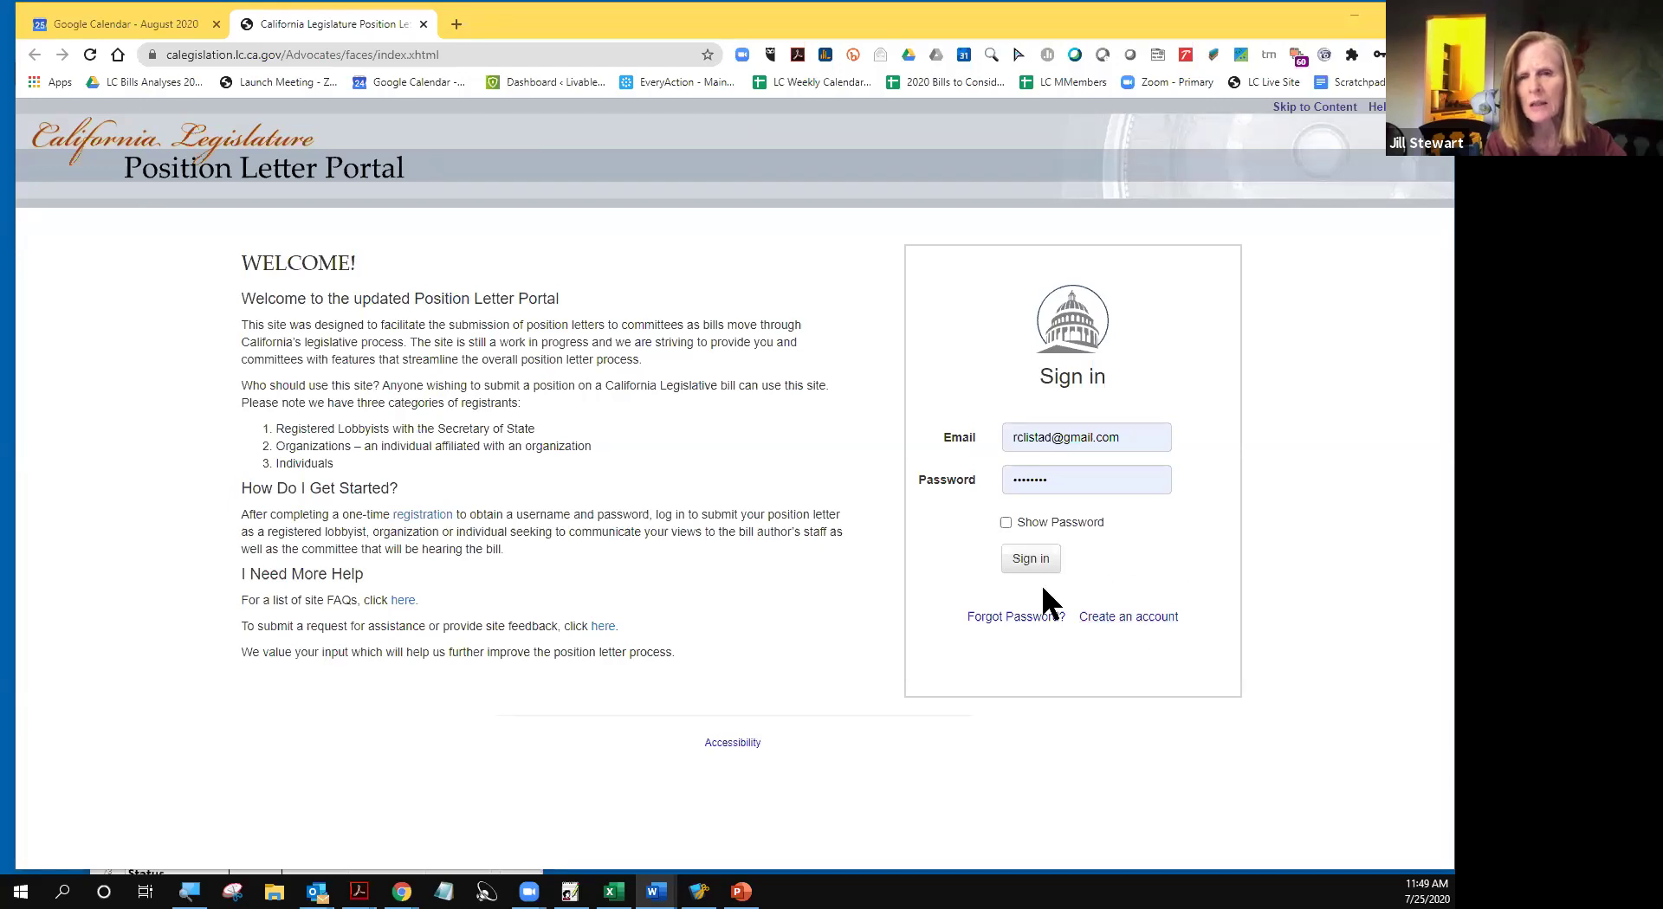
- Start a new portal account from the sign-in page's Create an account link
click(1125, 618)
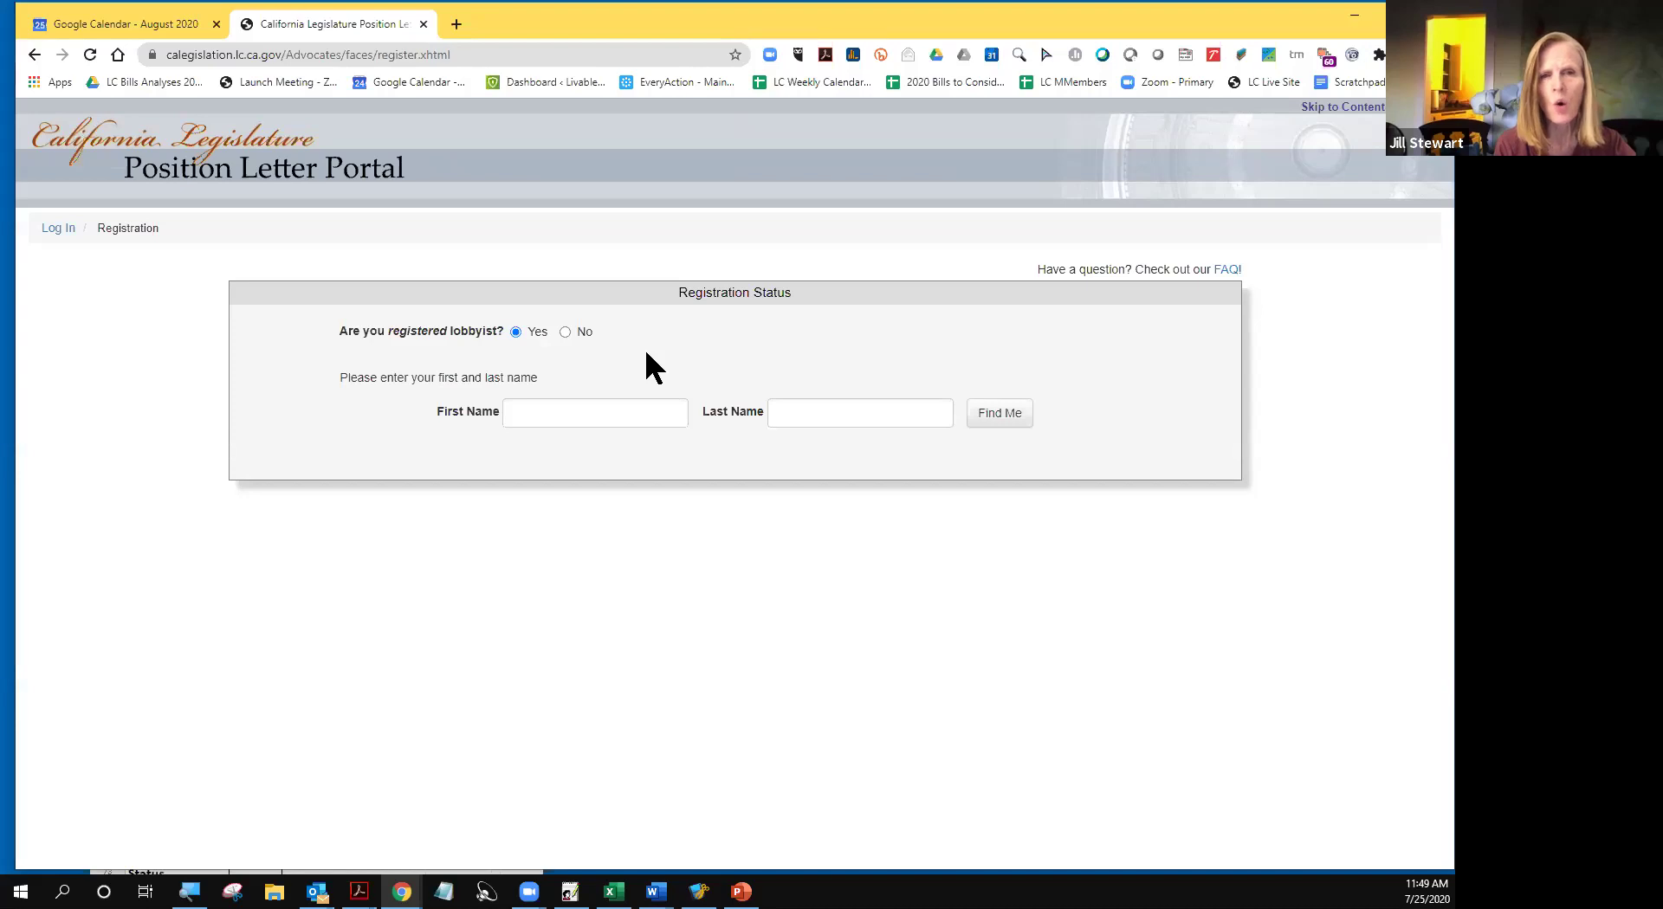
- Answer No to registered lobbyist and Yes to representing an organization, then begin the organization lookup
click(566, 332)
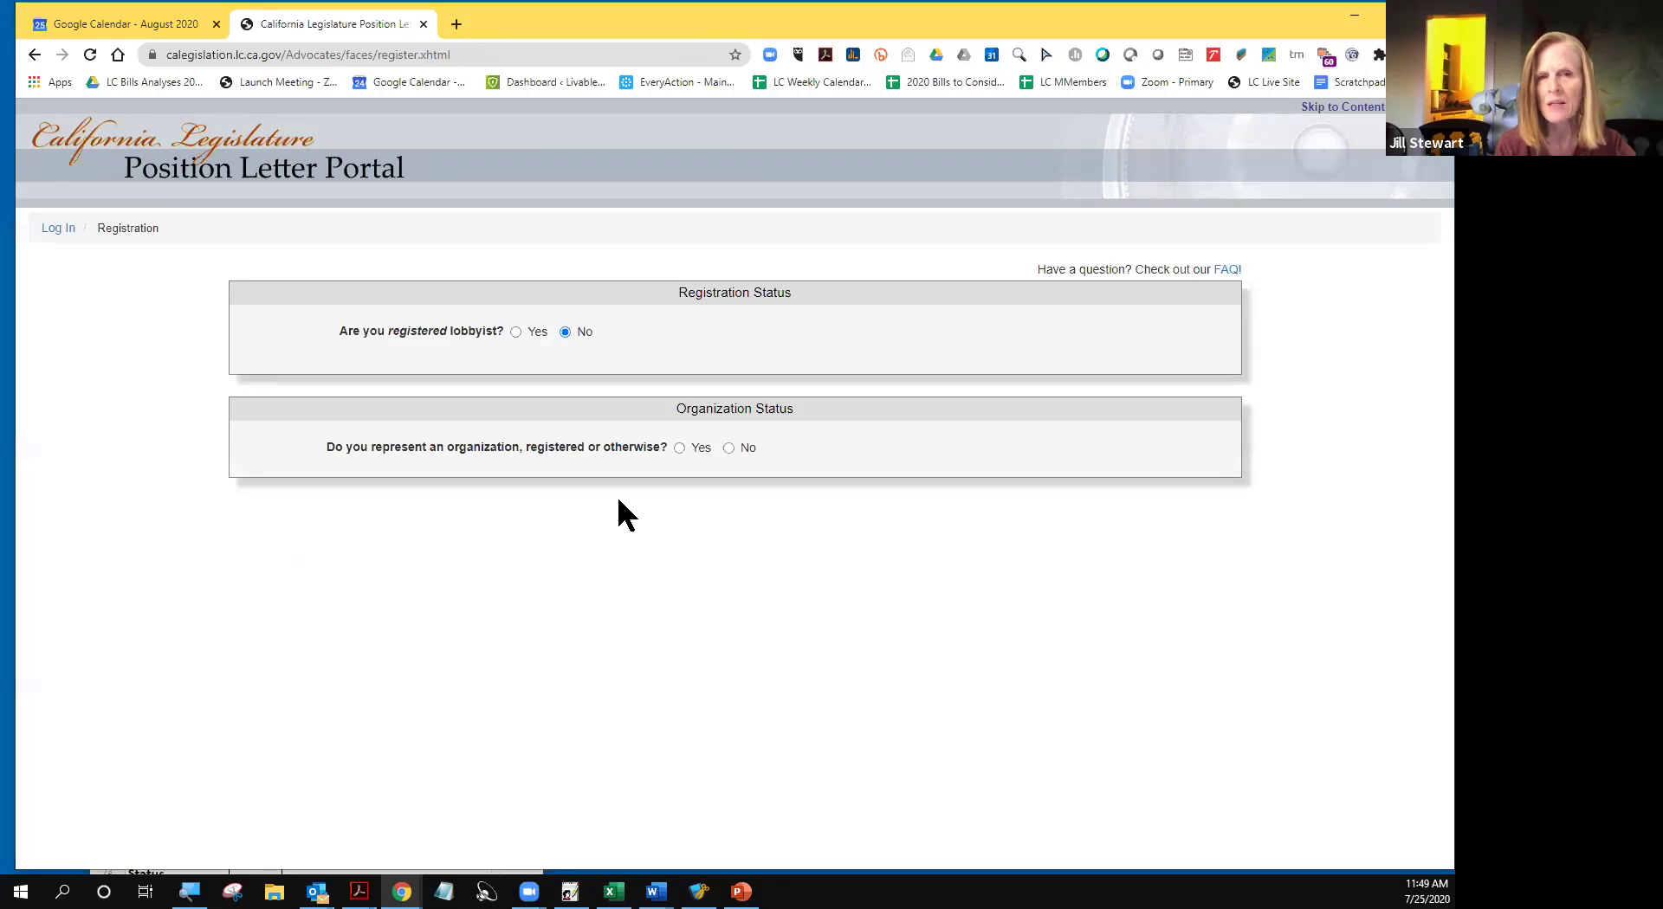
click(680, 448)
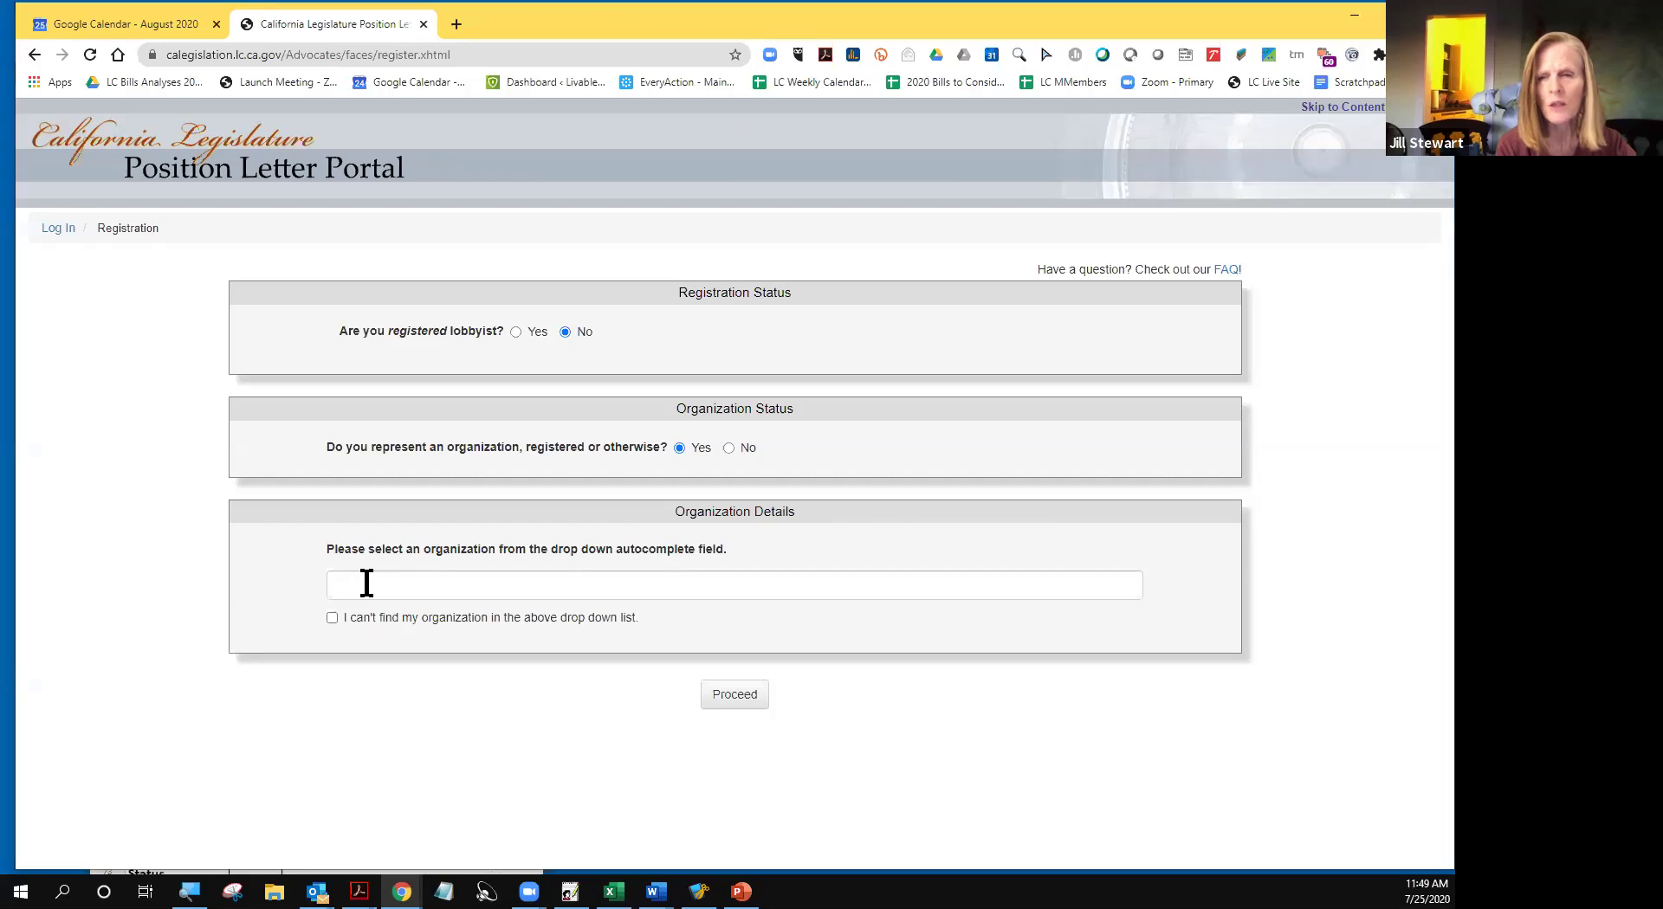
click(414, 594)
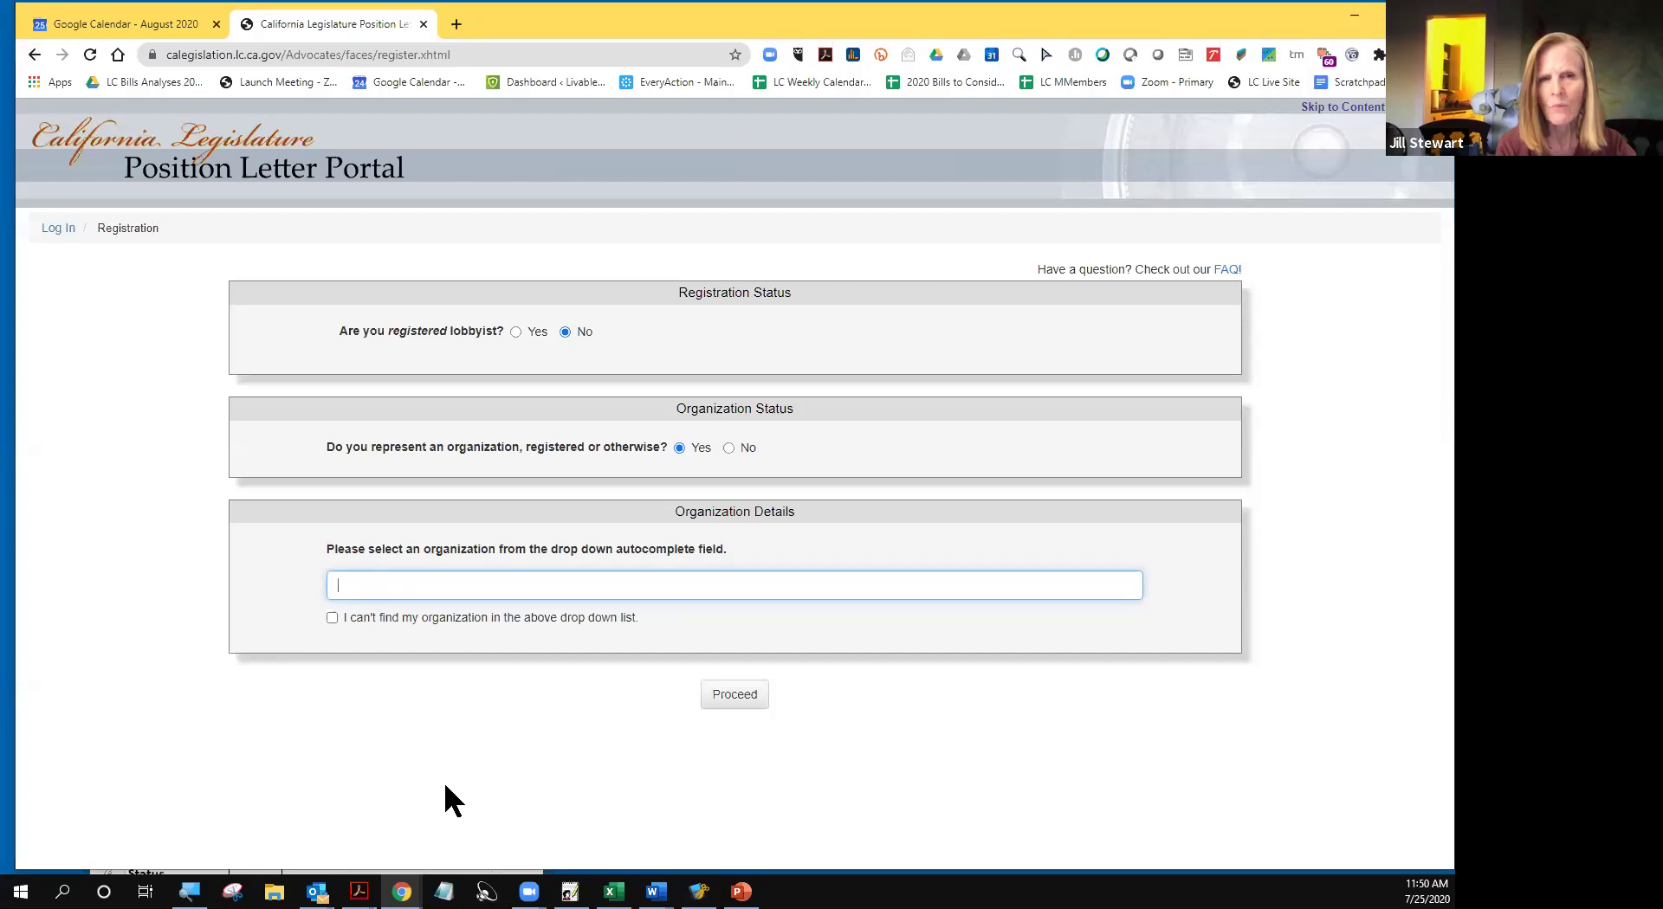
text(L)
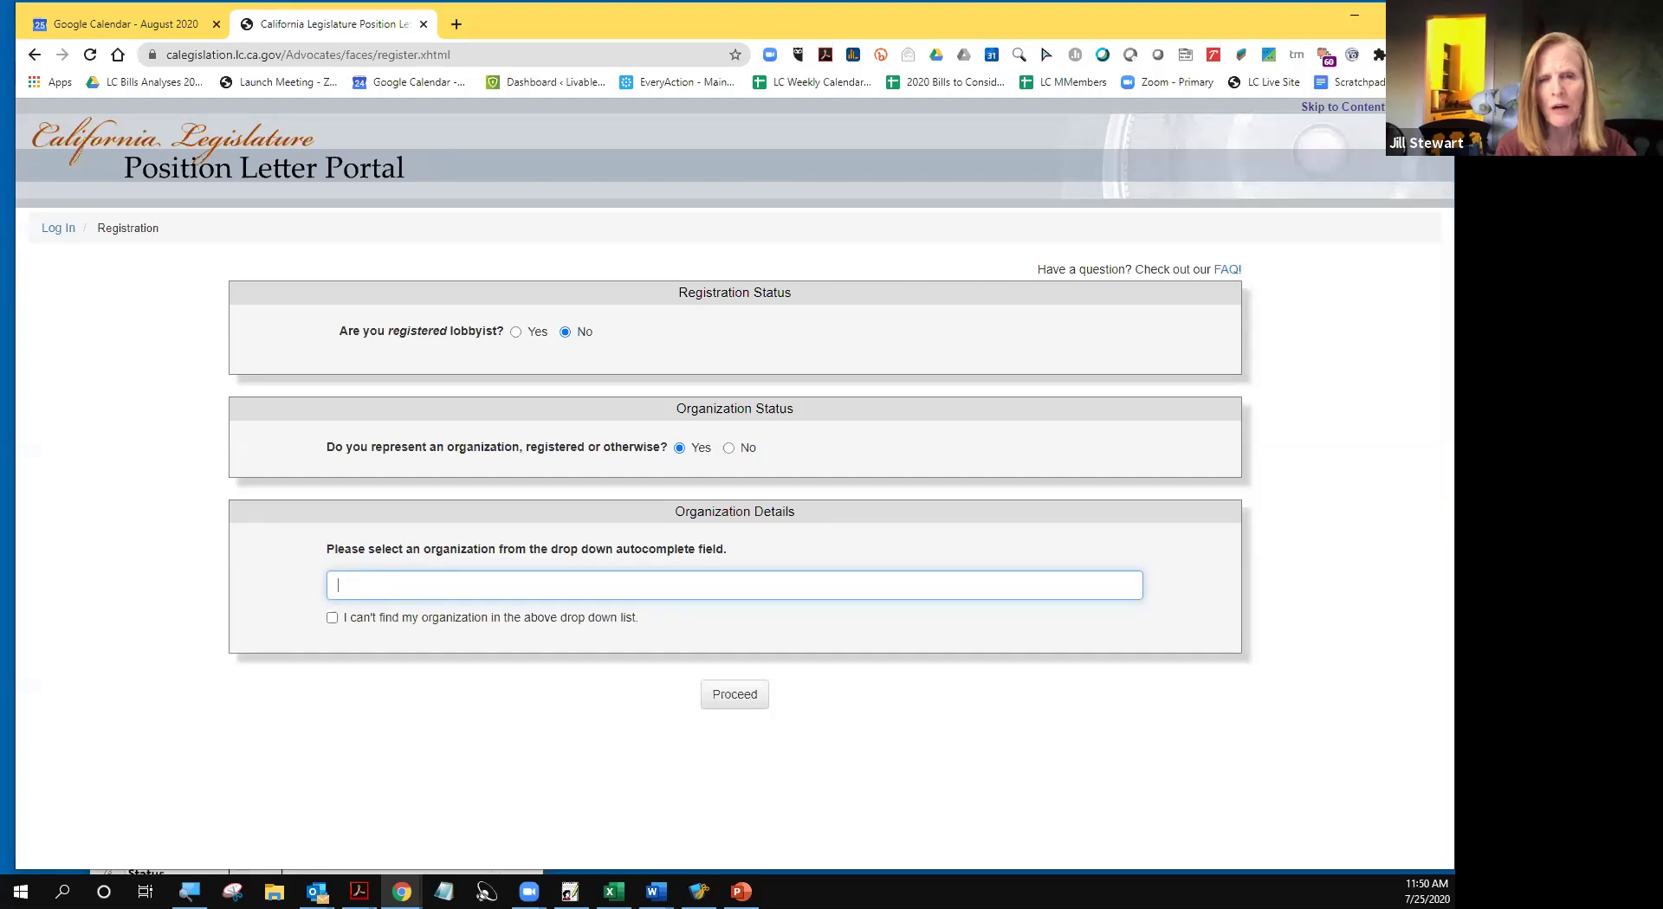
- Register 'New Neighborhood Group' as an unlisted organization and proceed to User Details
click(331, 619)
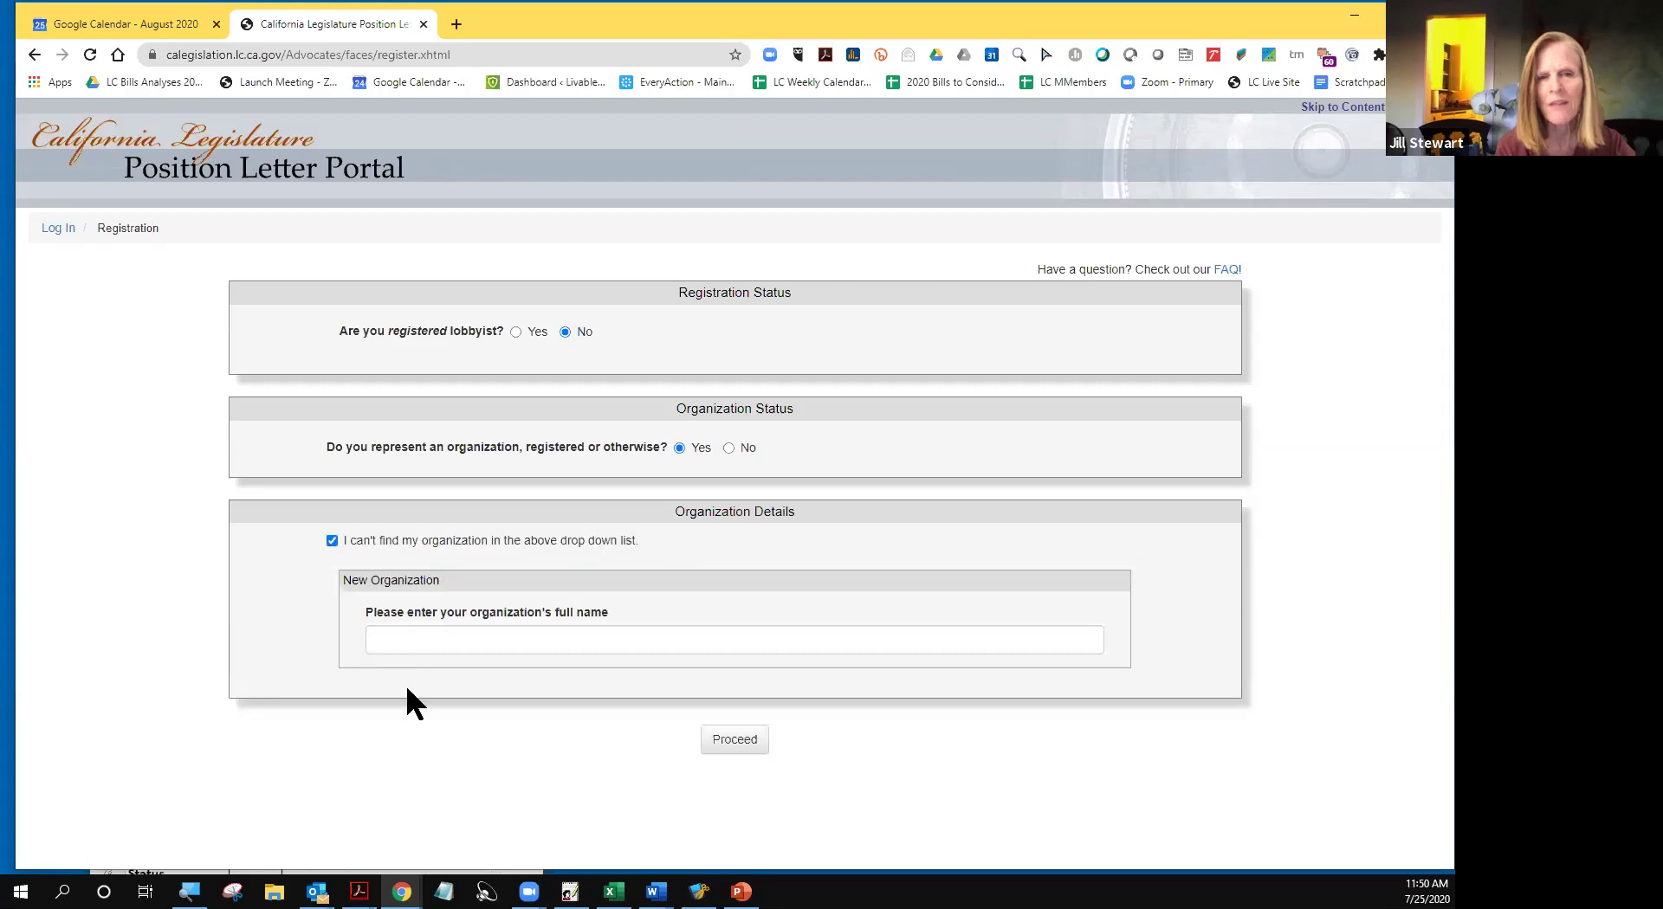
click(386, 640)
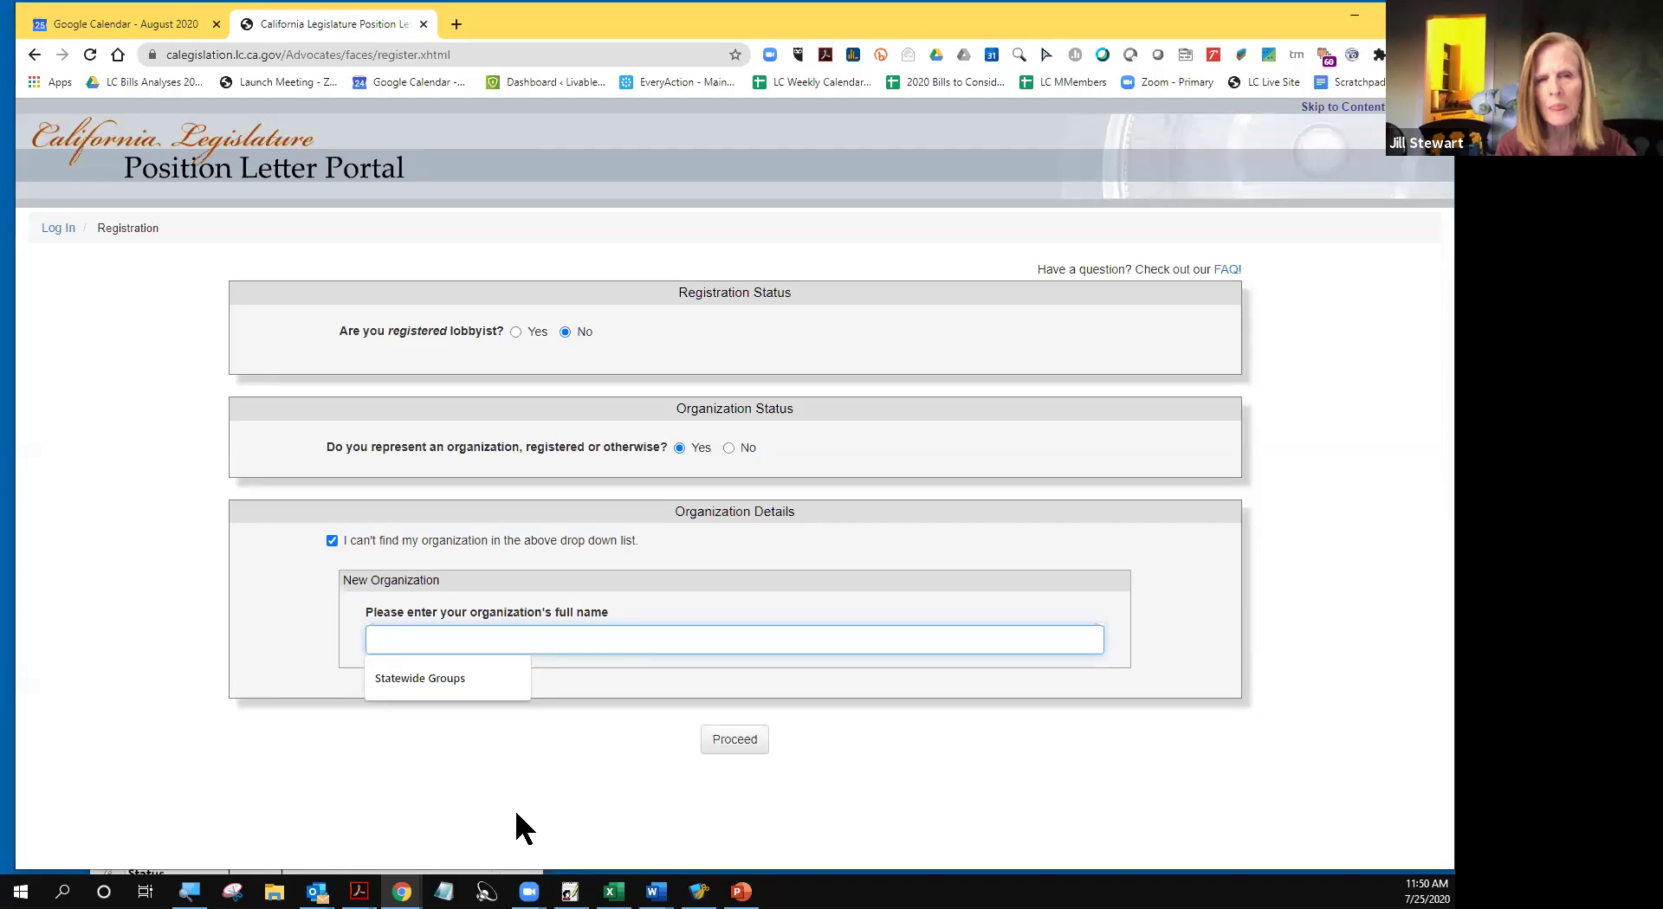
text(ne)
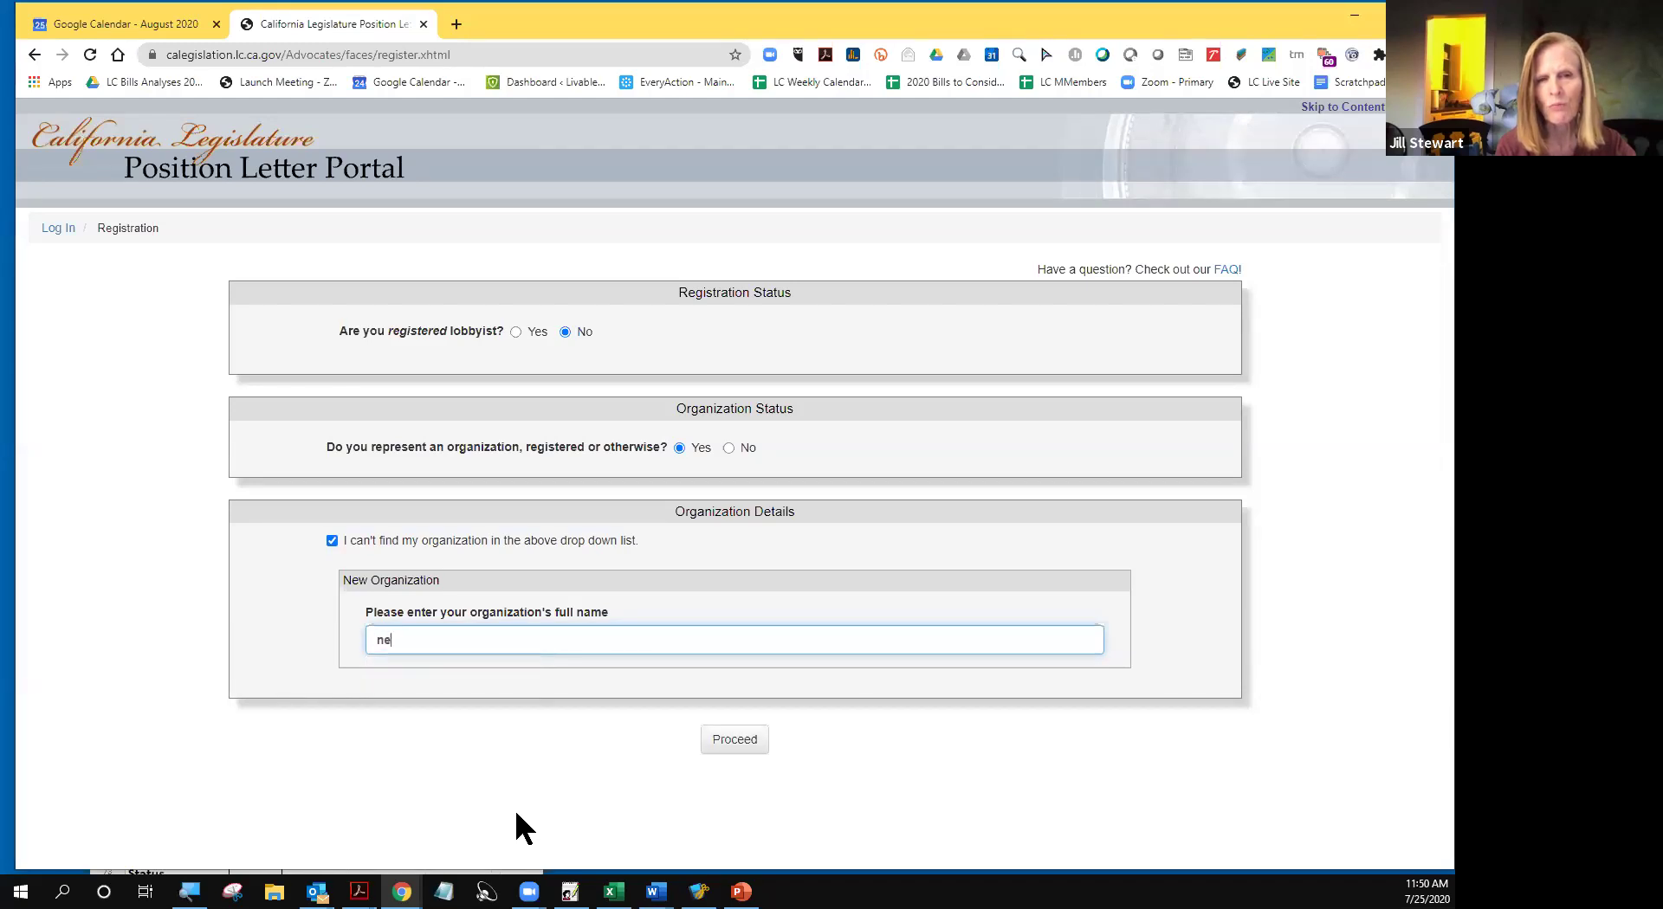
key(BackSpace)
key(BackSpace)
text(New)
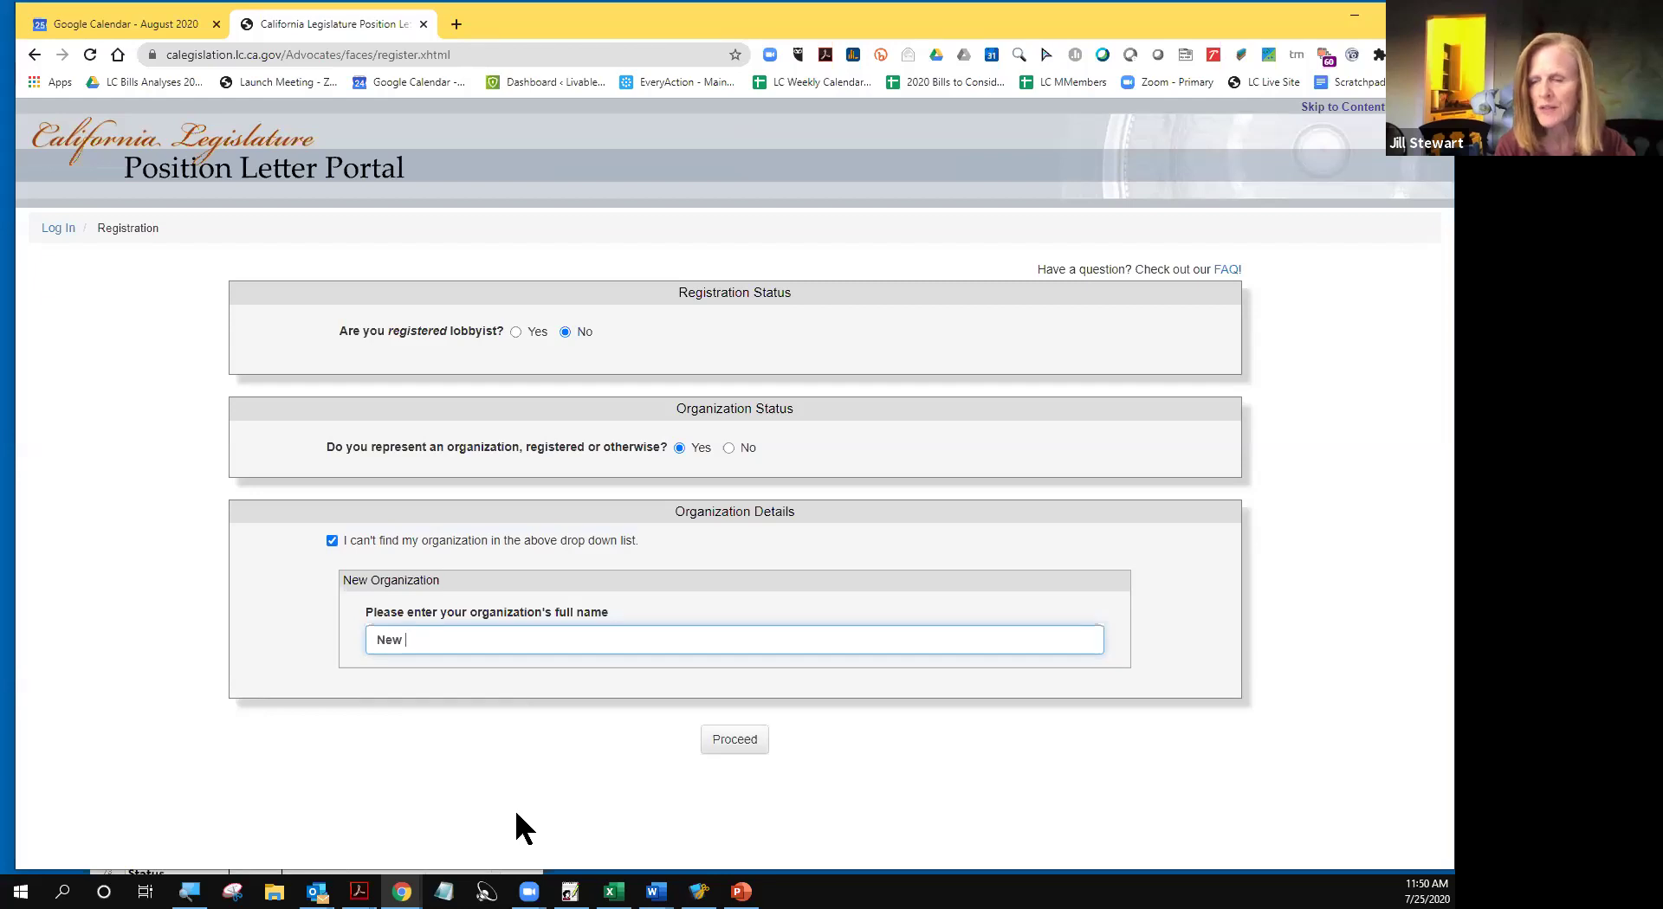
text(N)
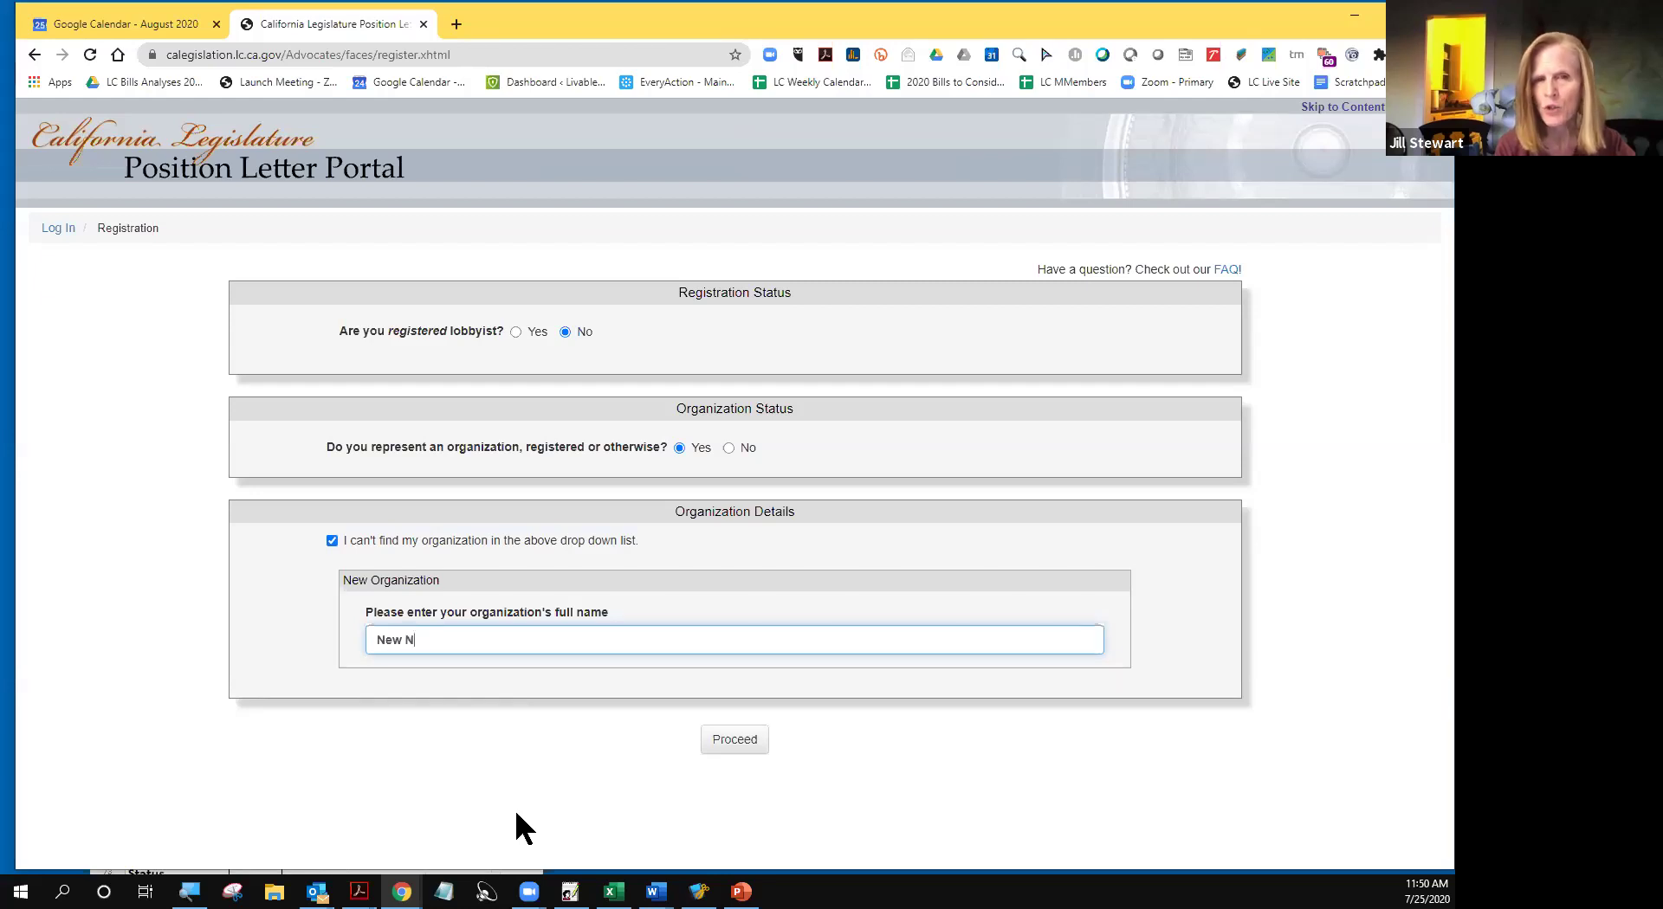
text(eighborh)
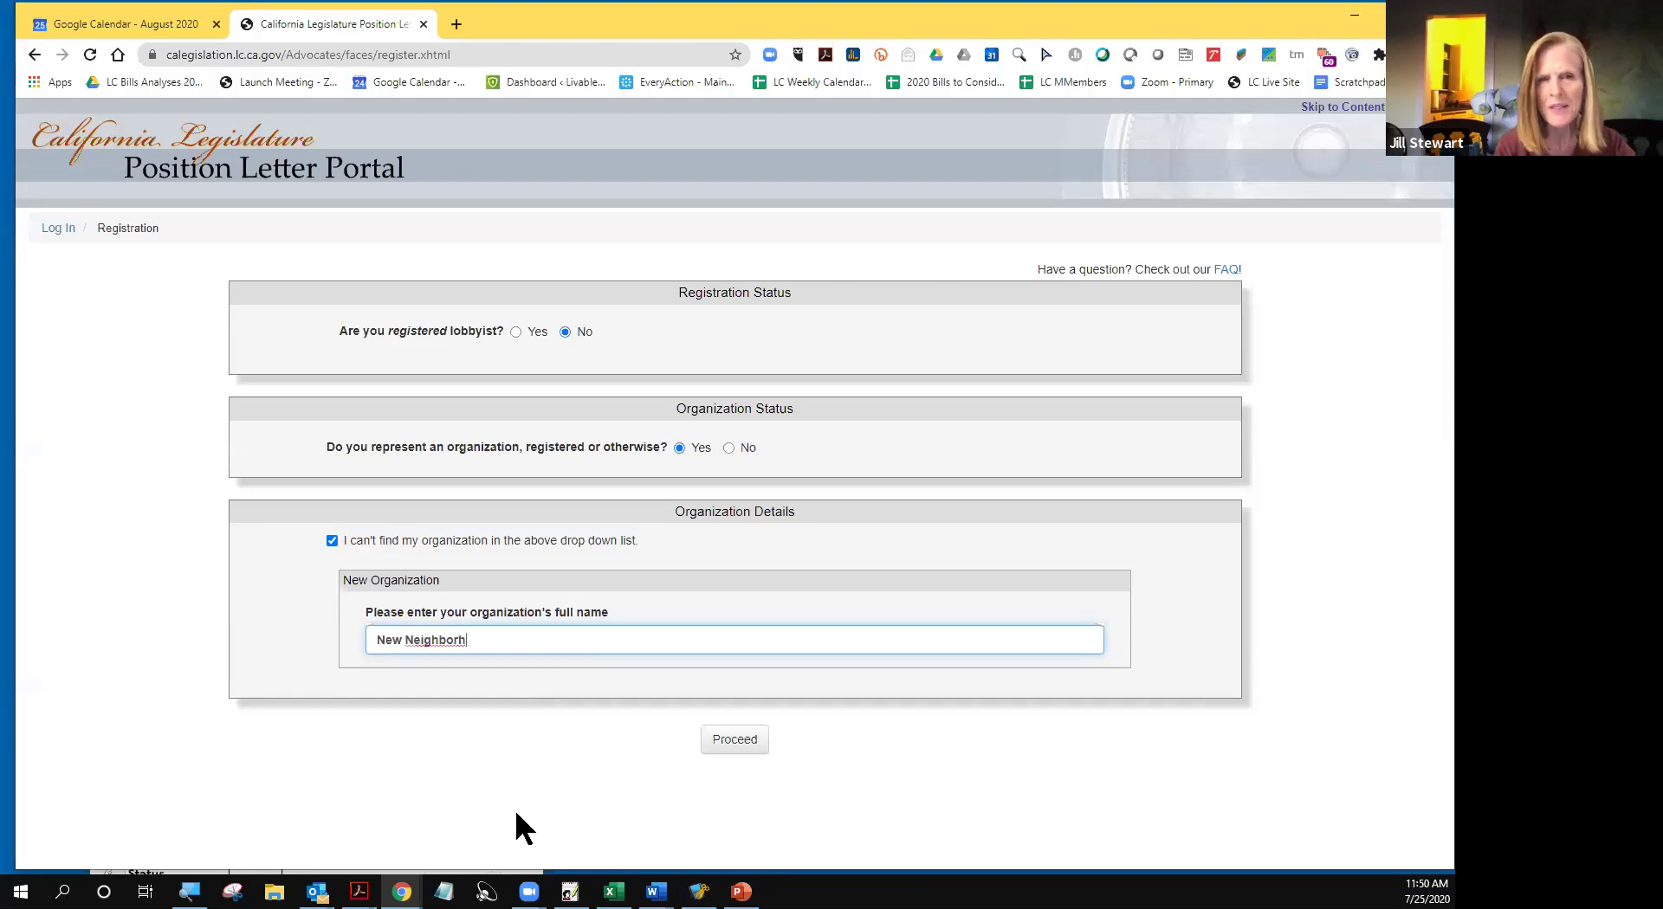
key(BackSpace)
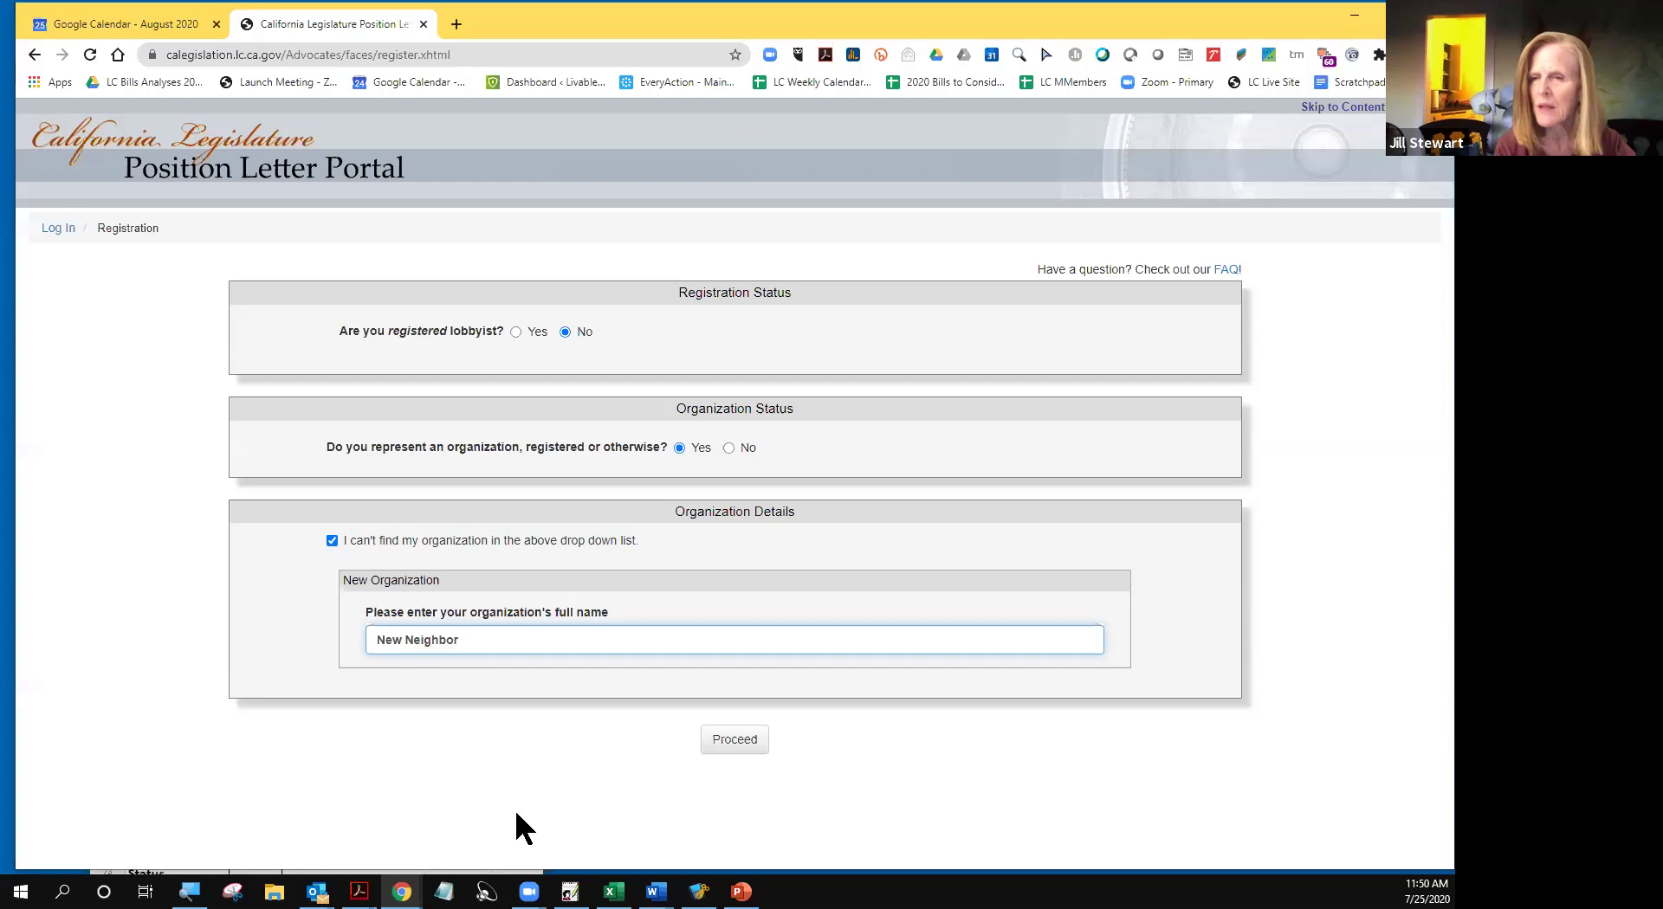
text(hood )
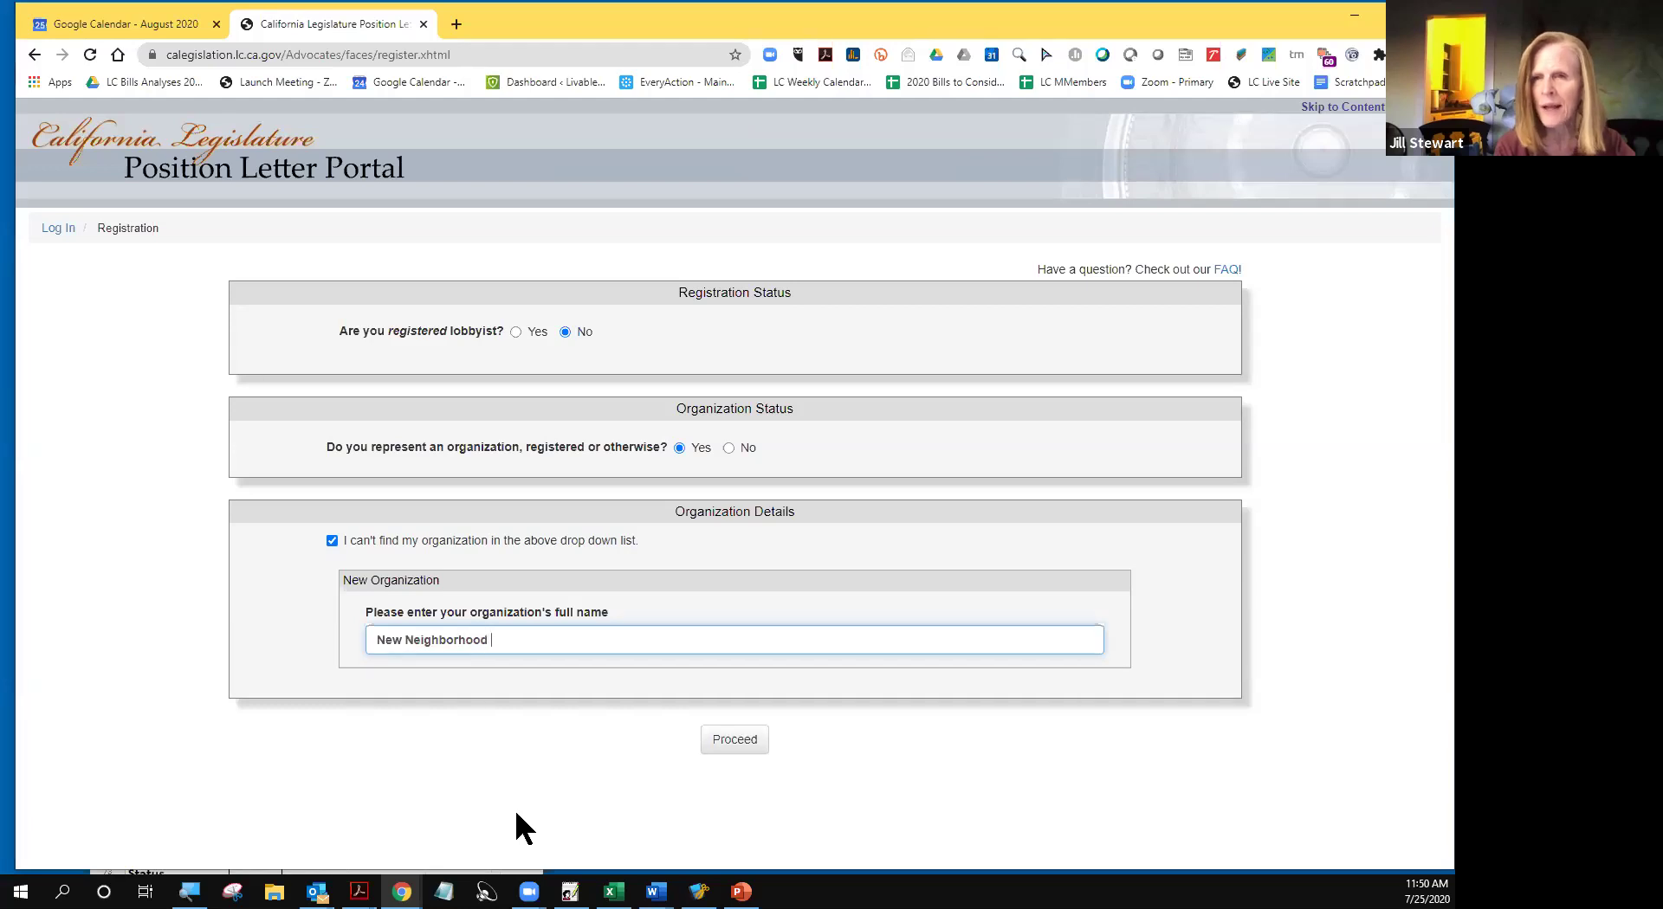
text(Group)
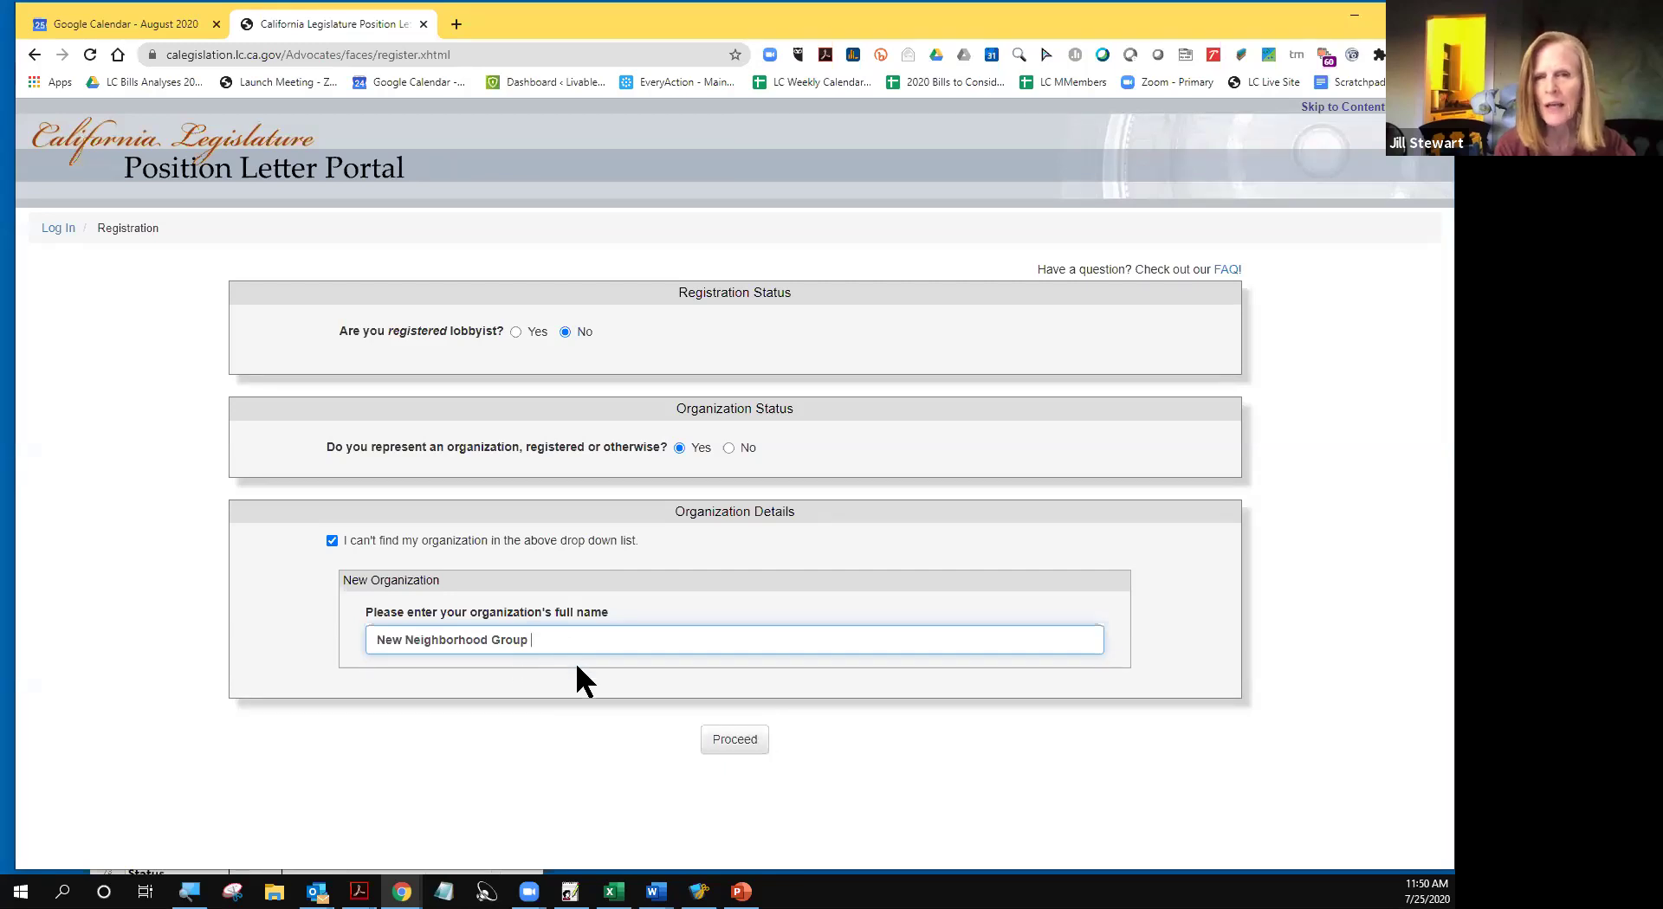
click(731, 741)
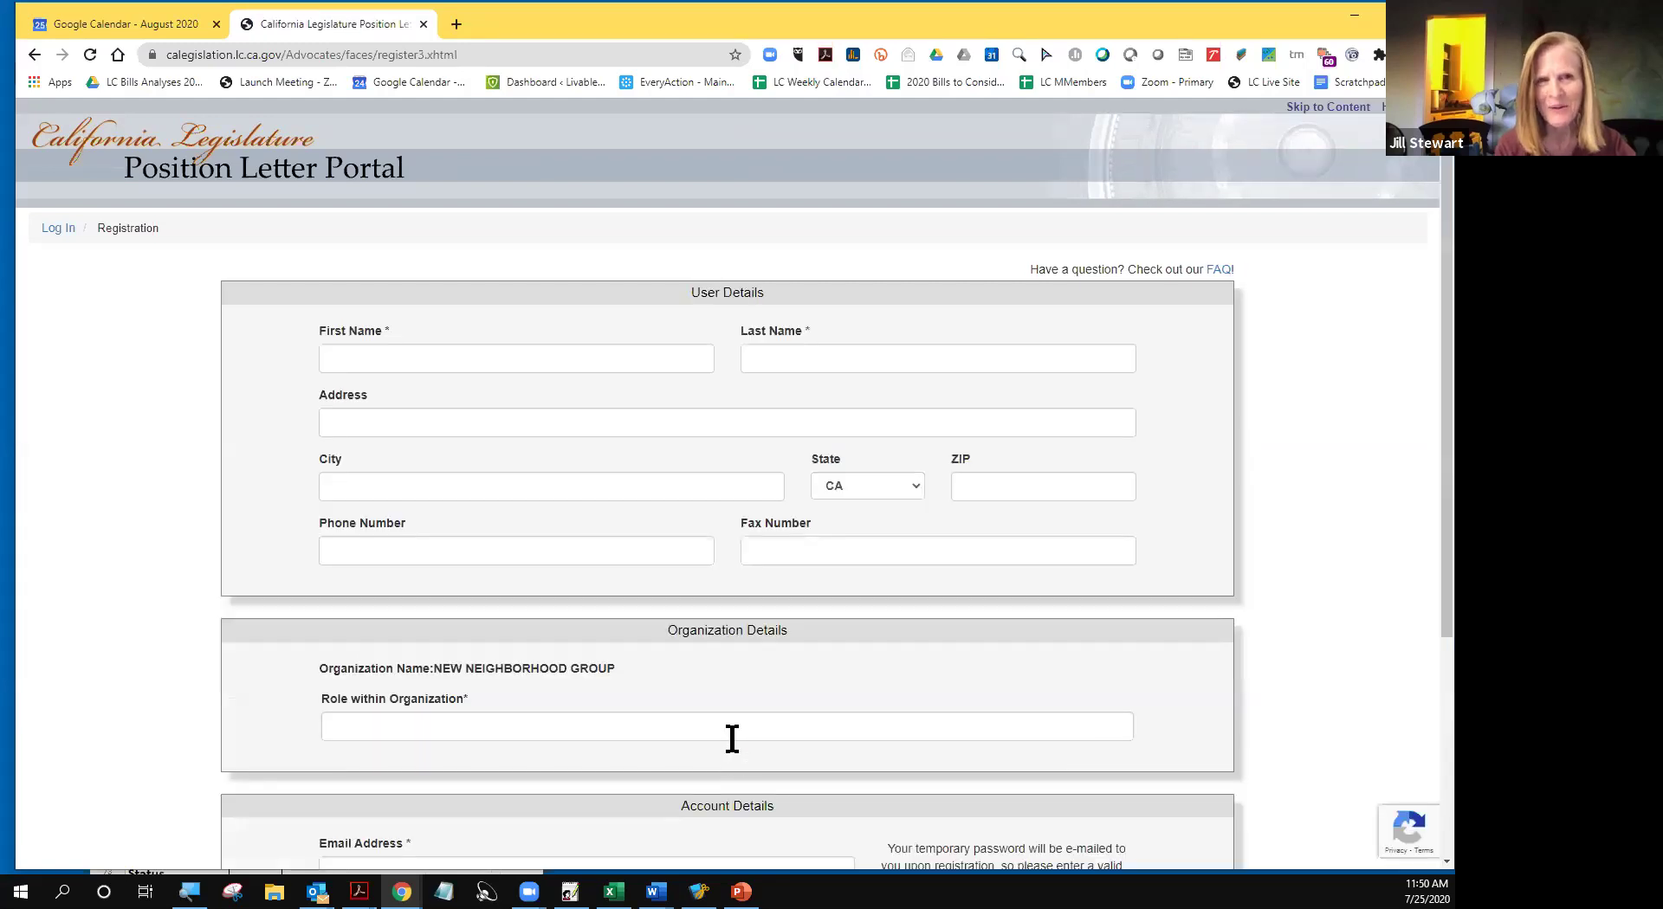
- Autofill name, address and phone from a saved profile and set the organization role to Secretary
click(370, 356)
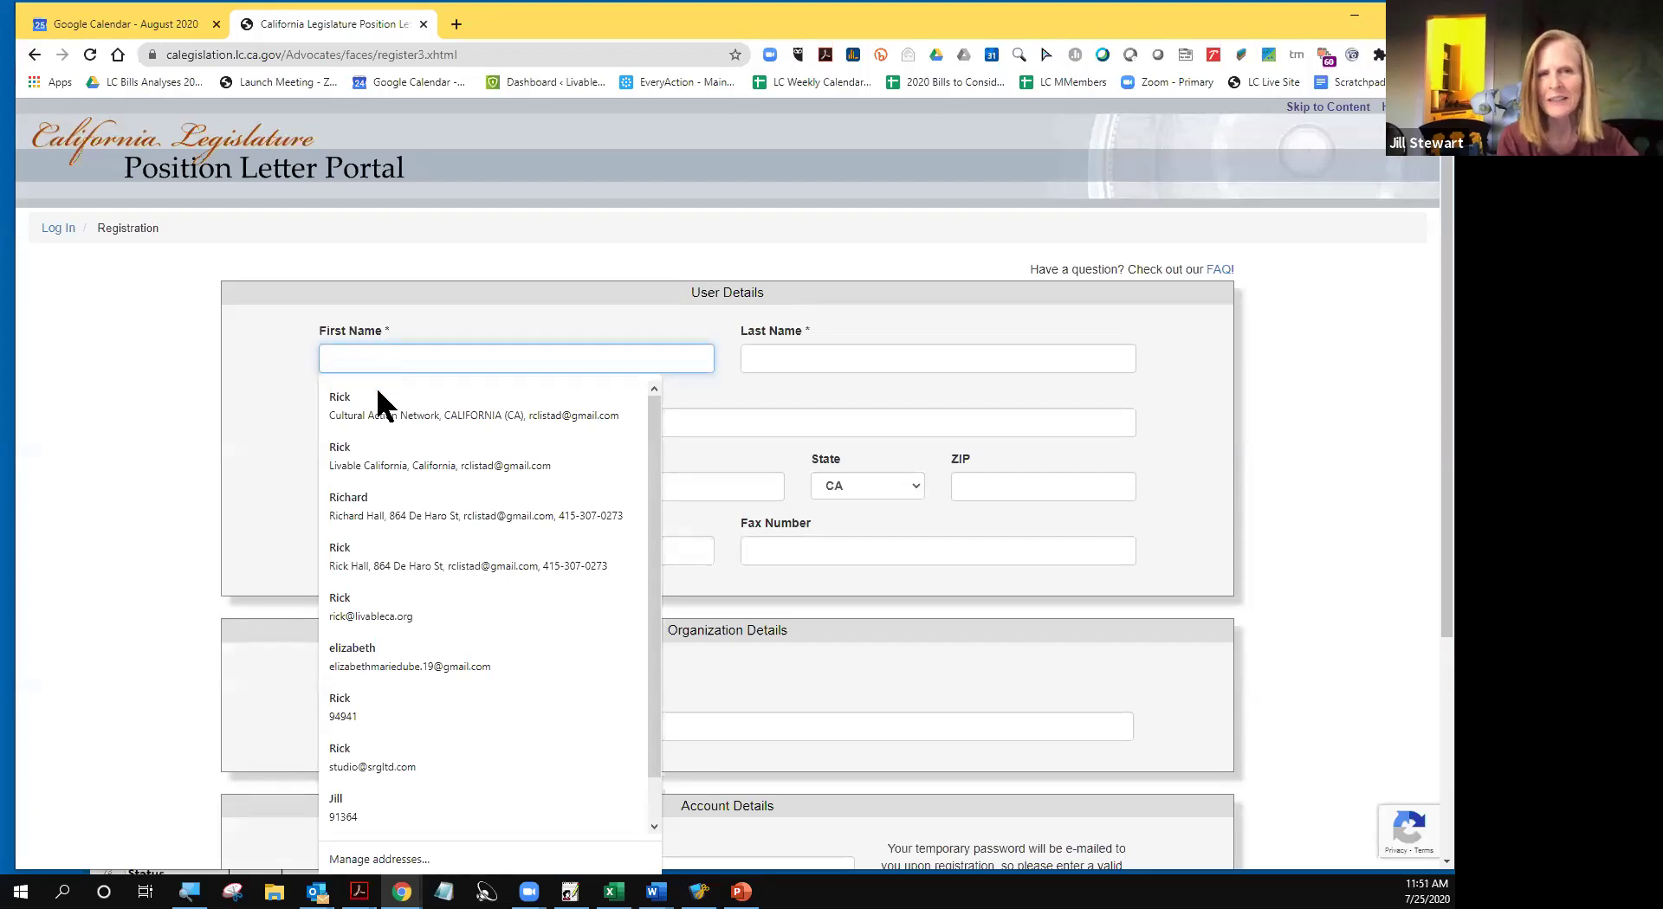
click(360, 445)
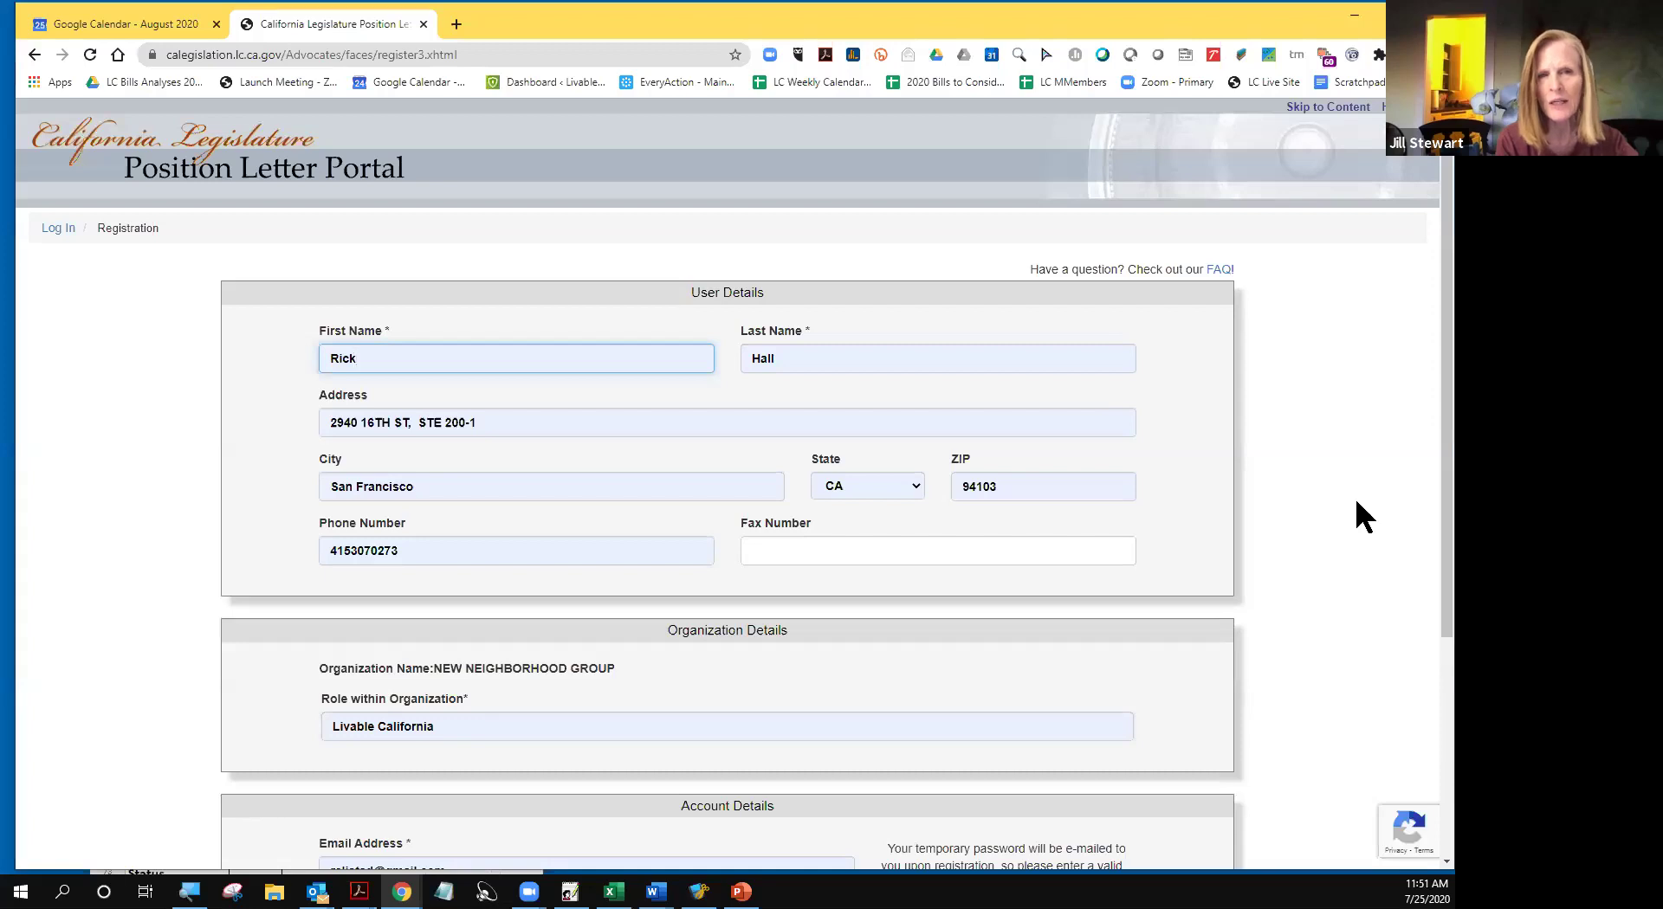
scroll(1357, 502, down, 2)
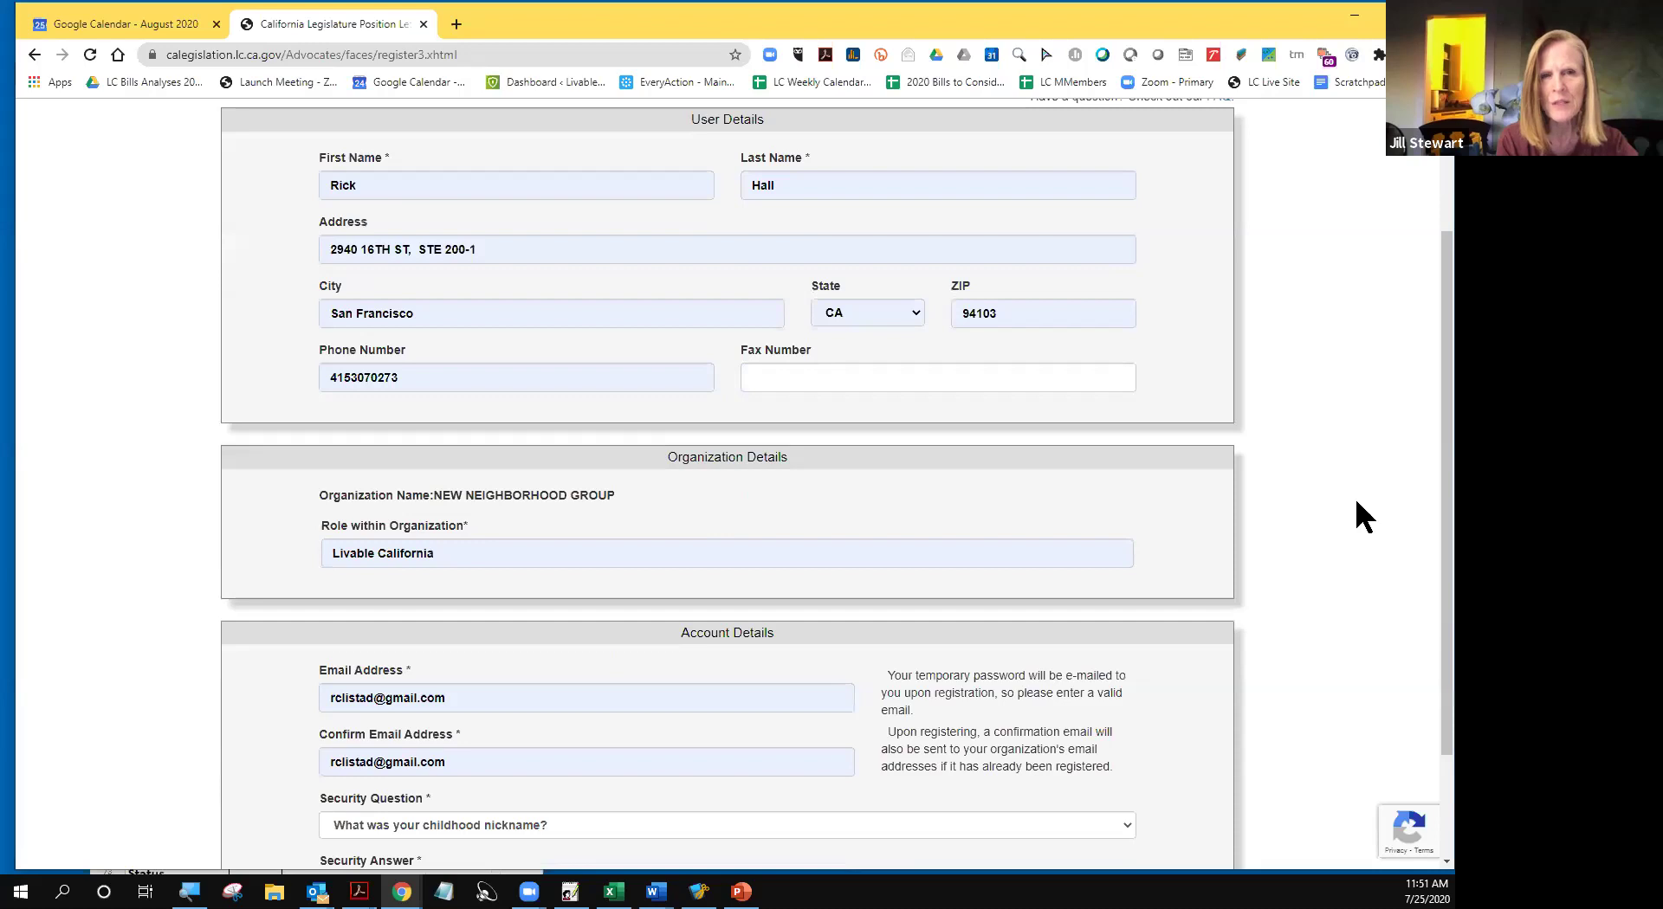
drag(438, 557, 315, 547)
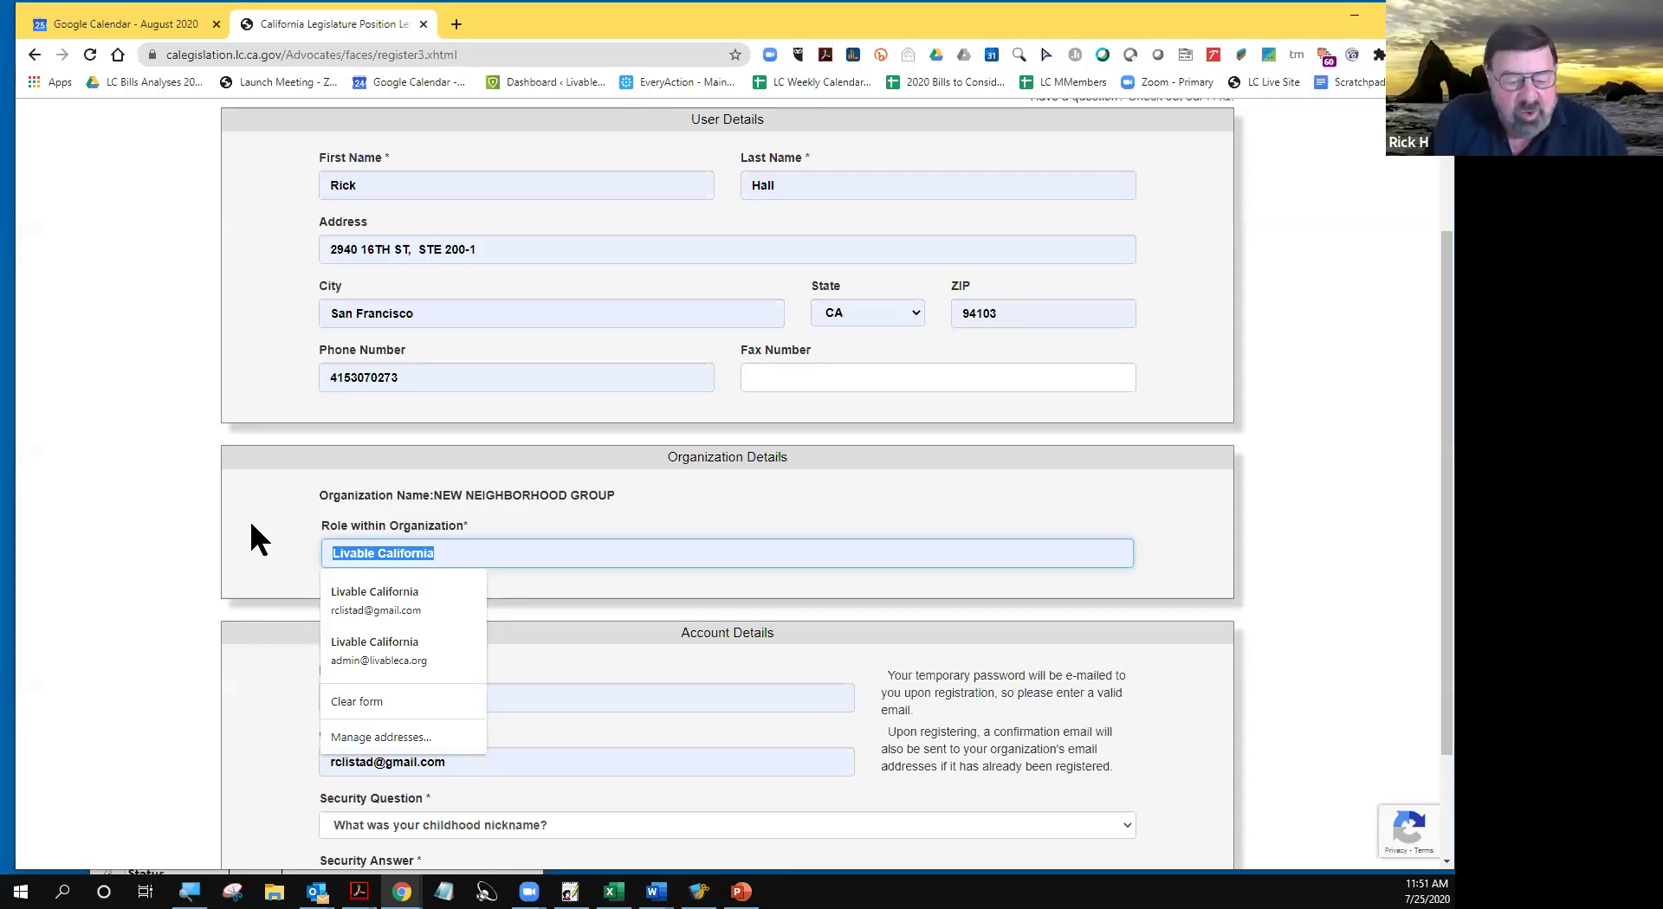
text(Se)
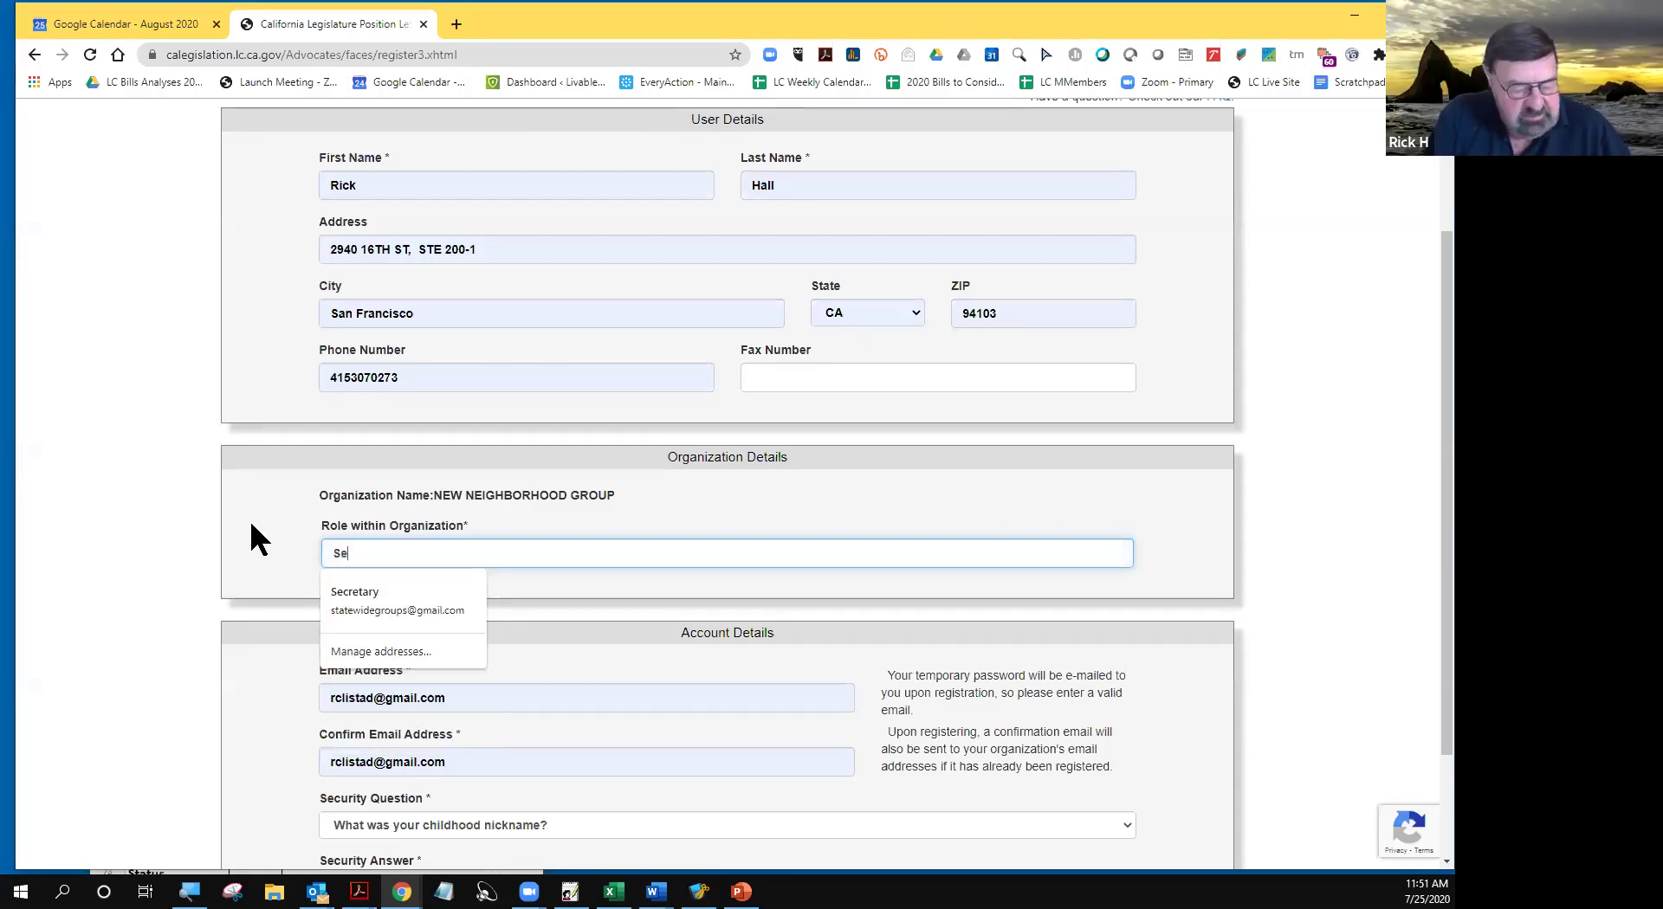
text(creta)
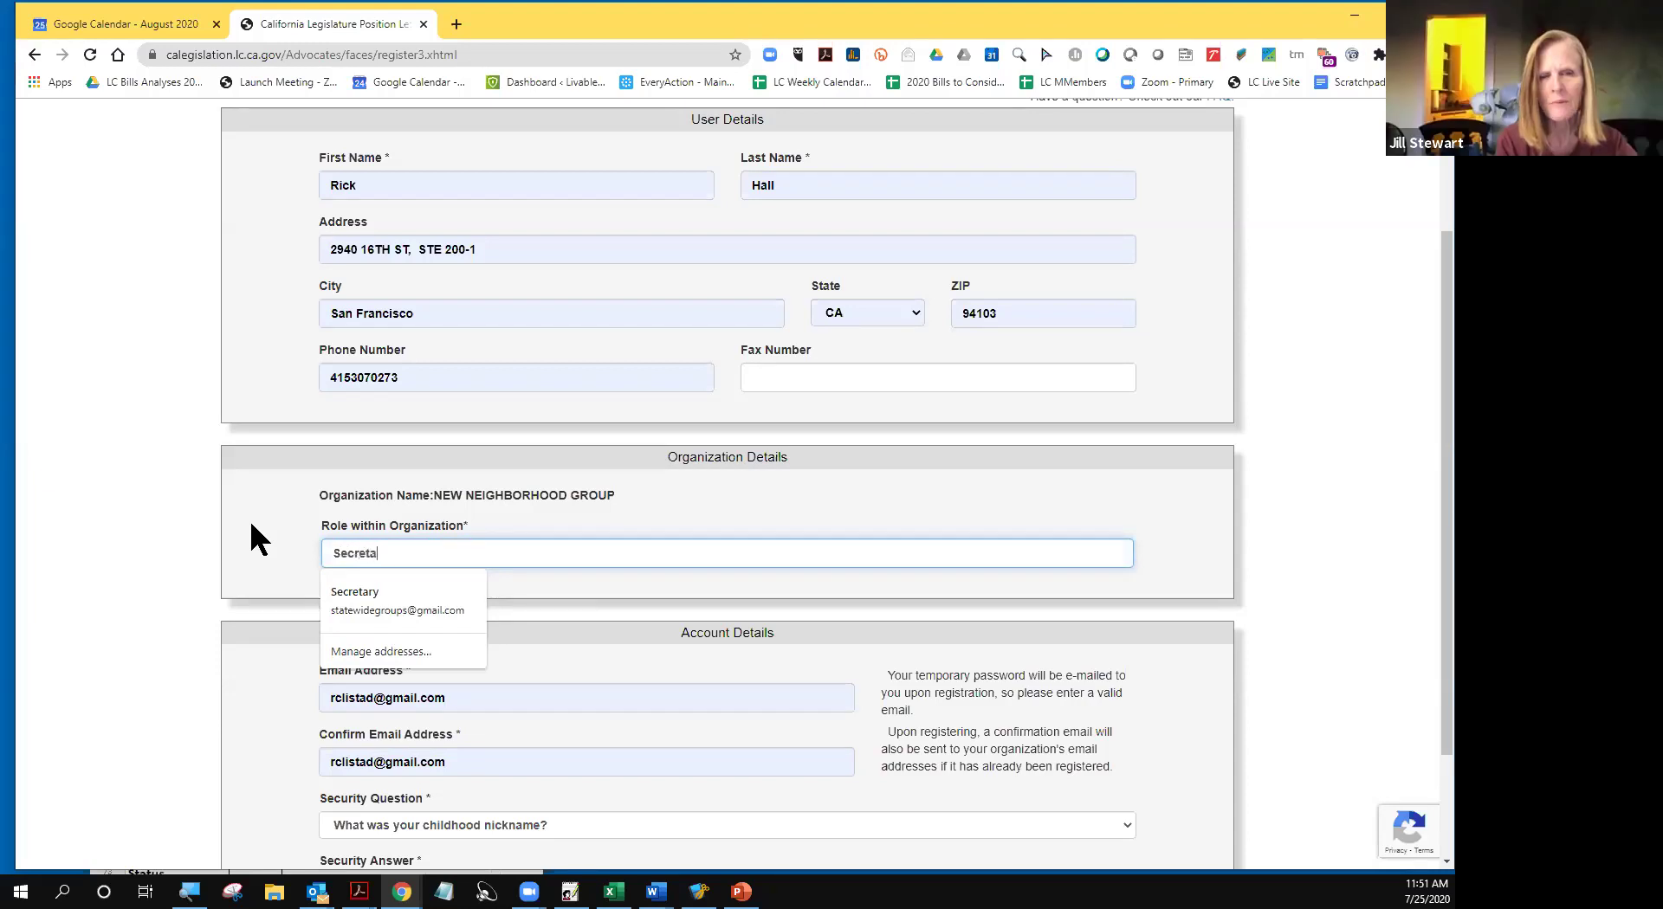
text(ry)
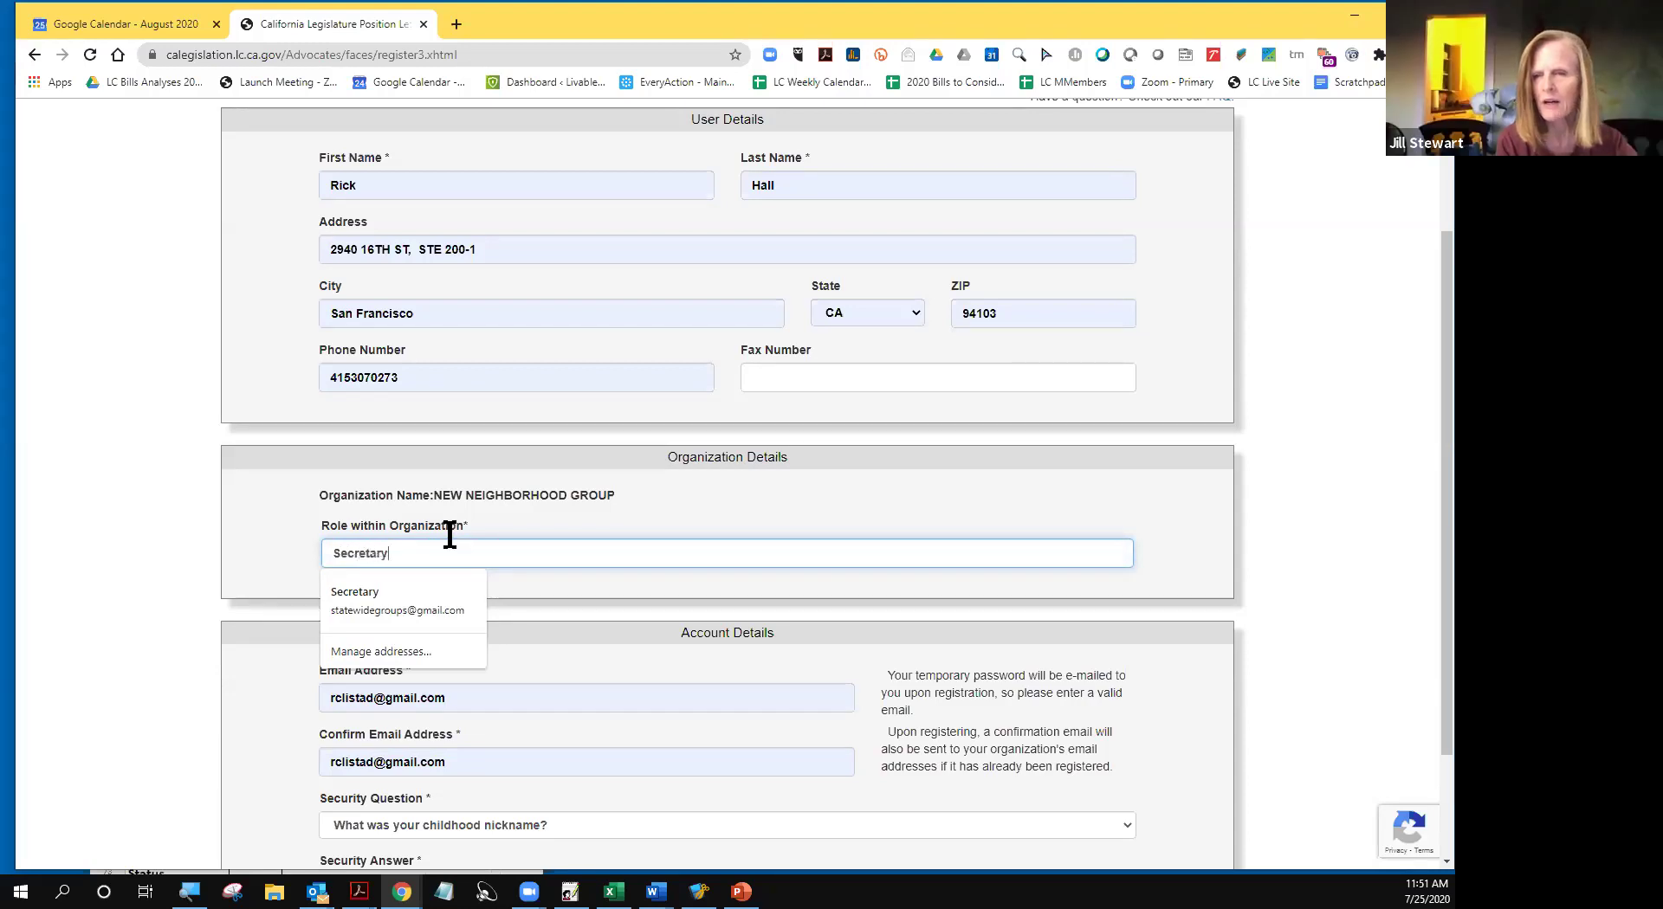
click(932, 492)
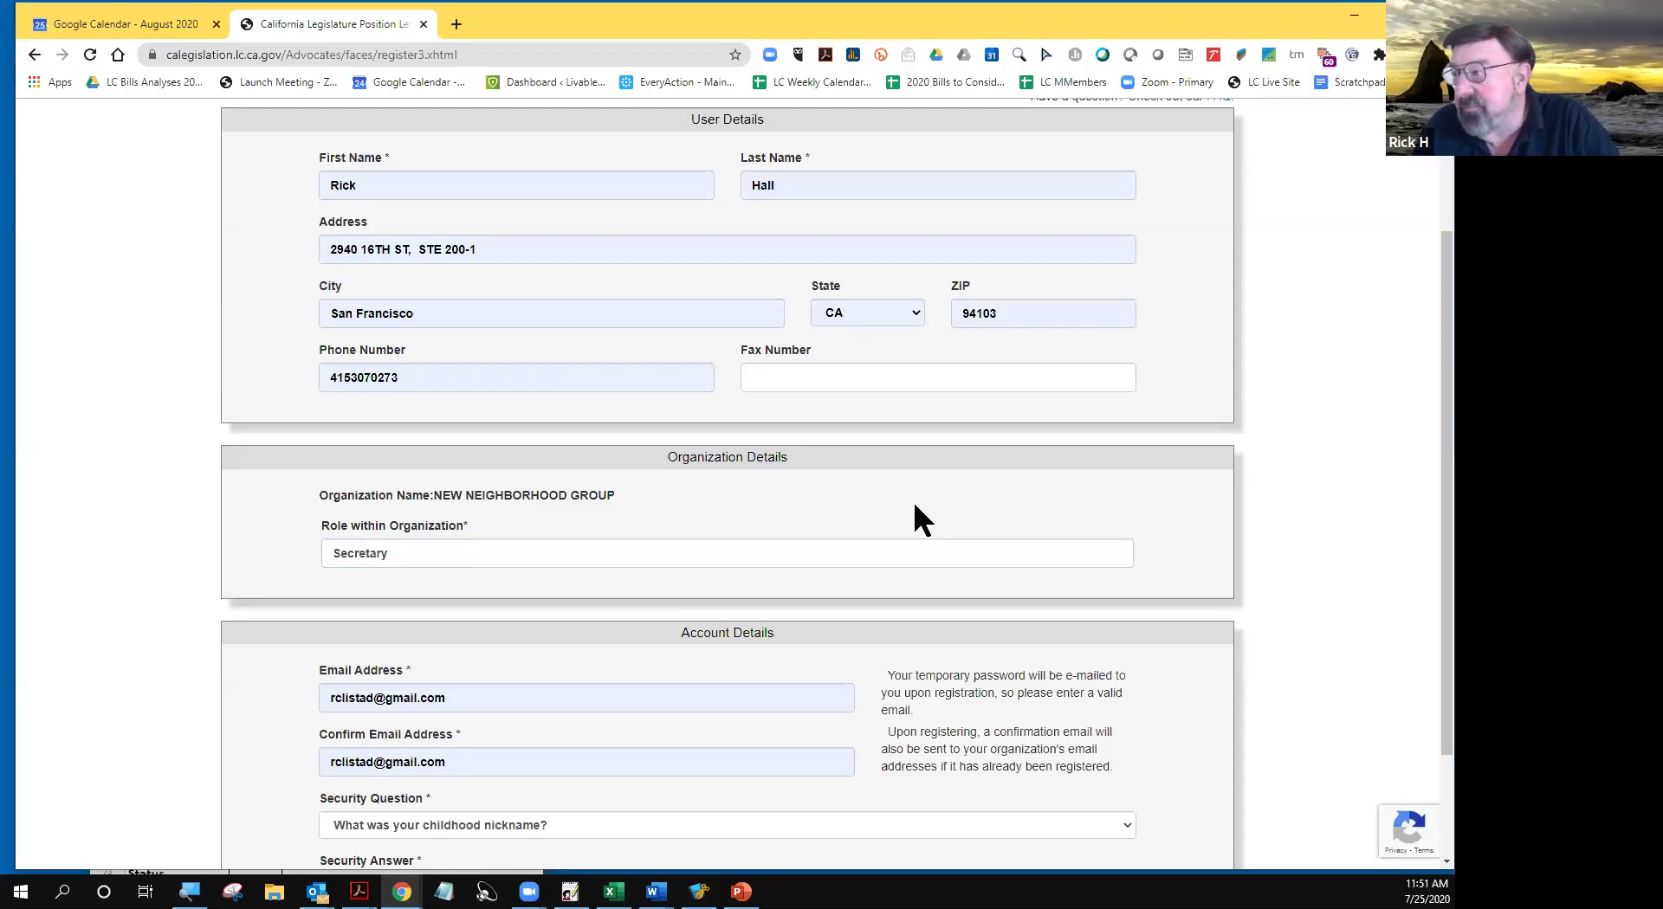
- Replace the Email Address field with the organization's email address
scroll(915, 506, down, 1)
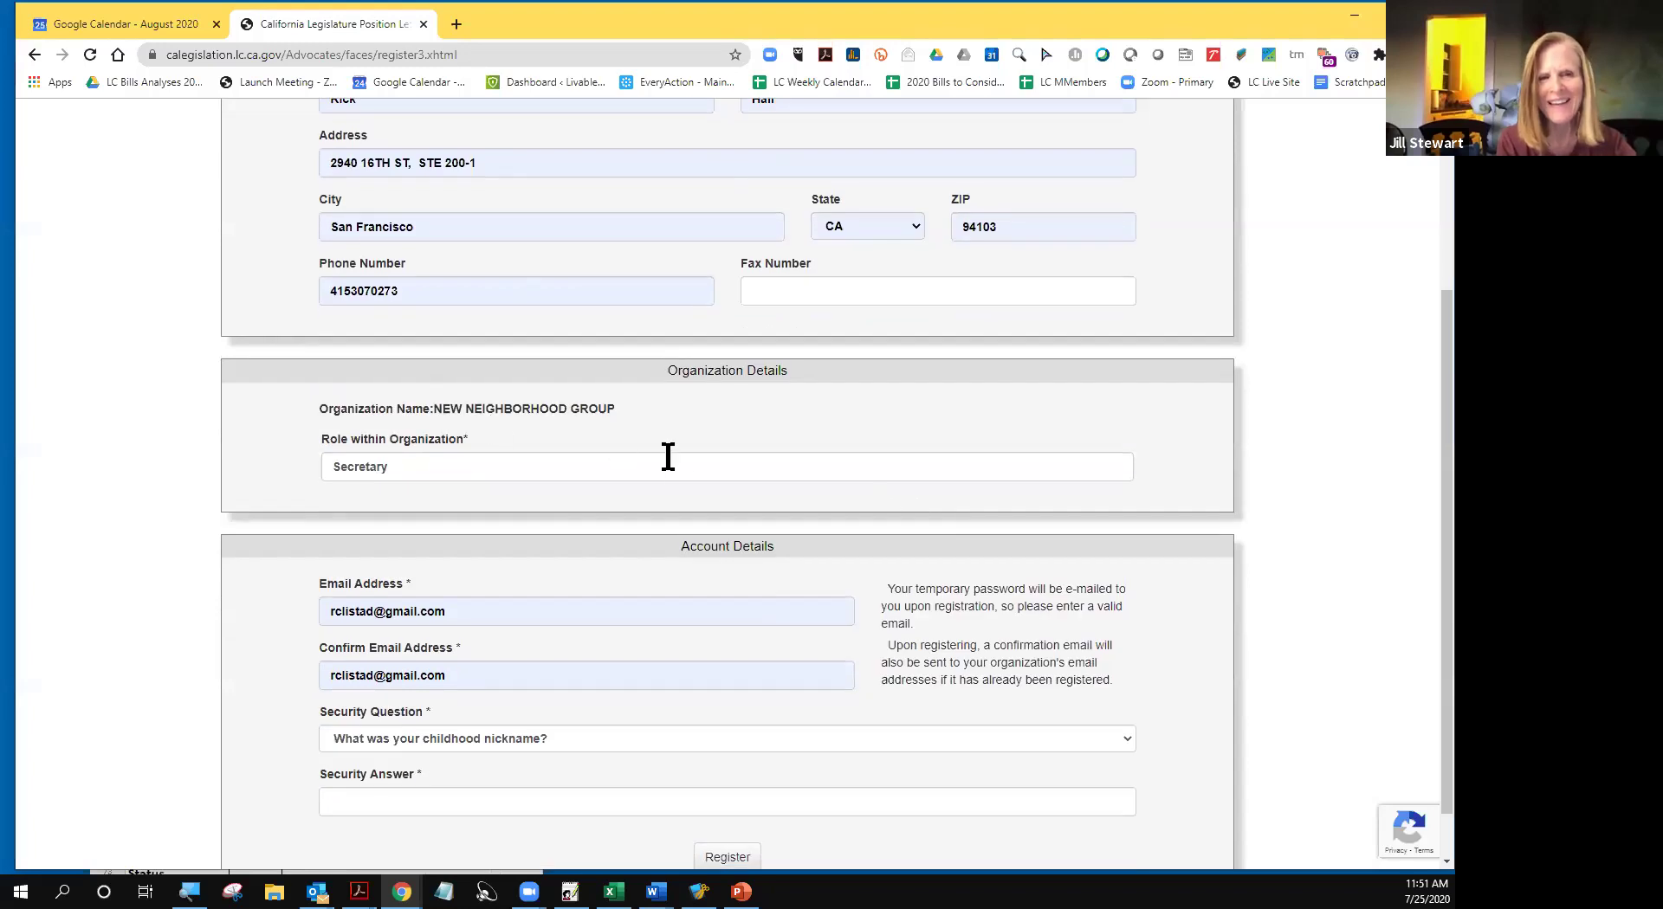
scroll(736, 427, down, 1)
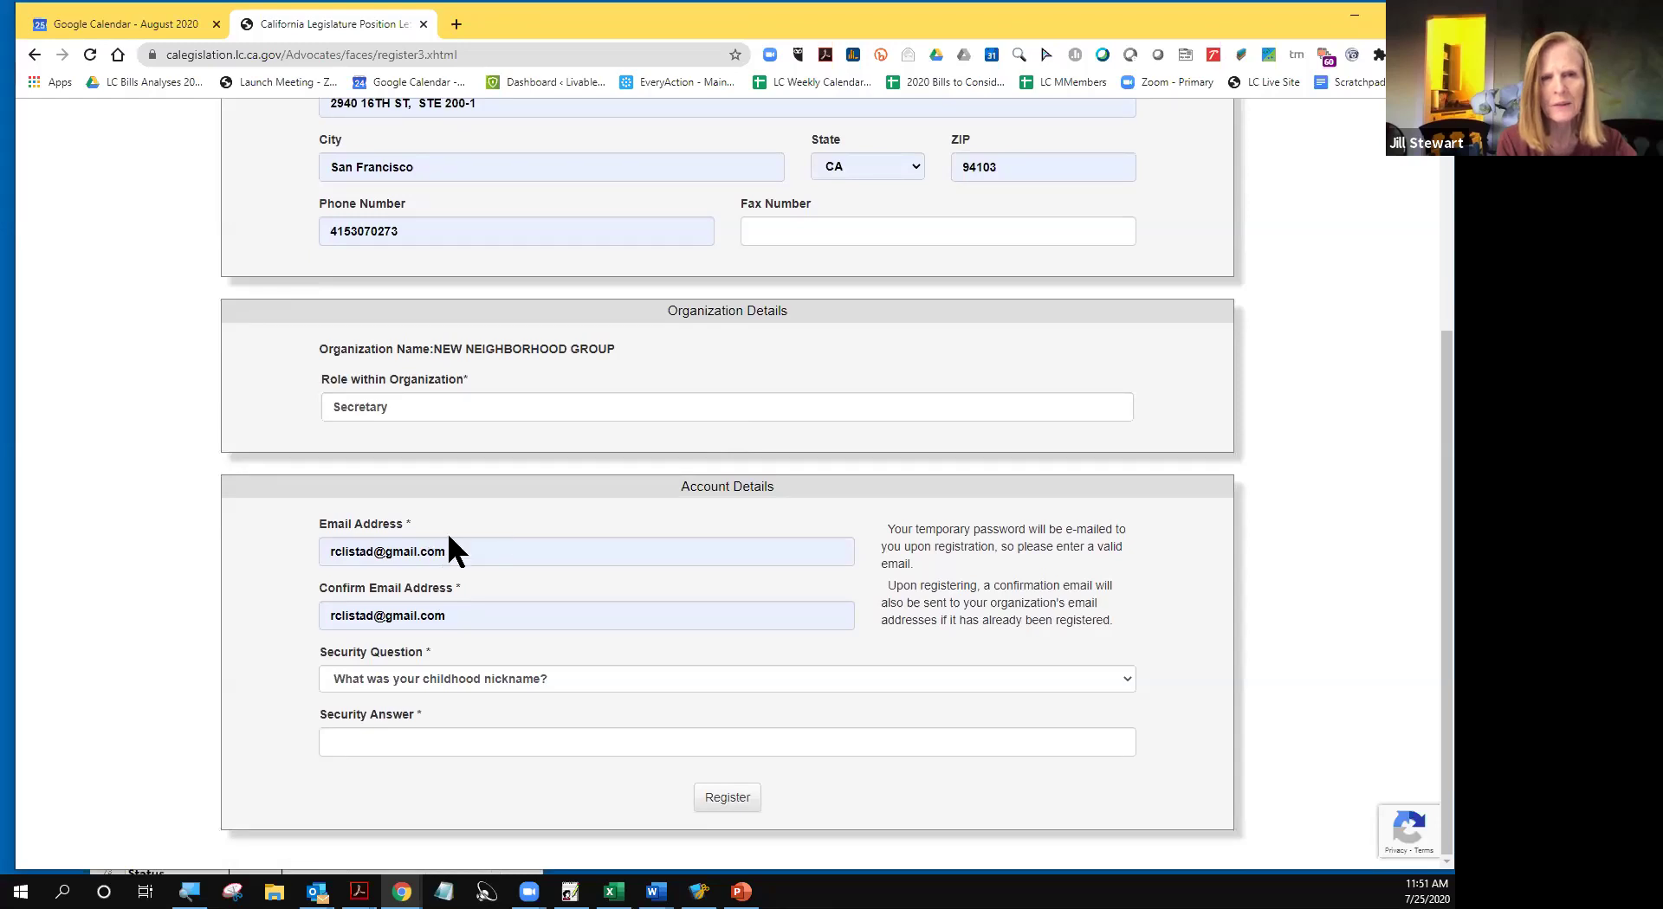
drag(448, 552, 302, 542)
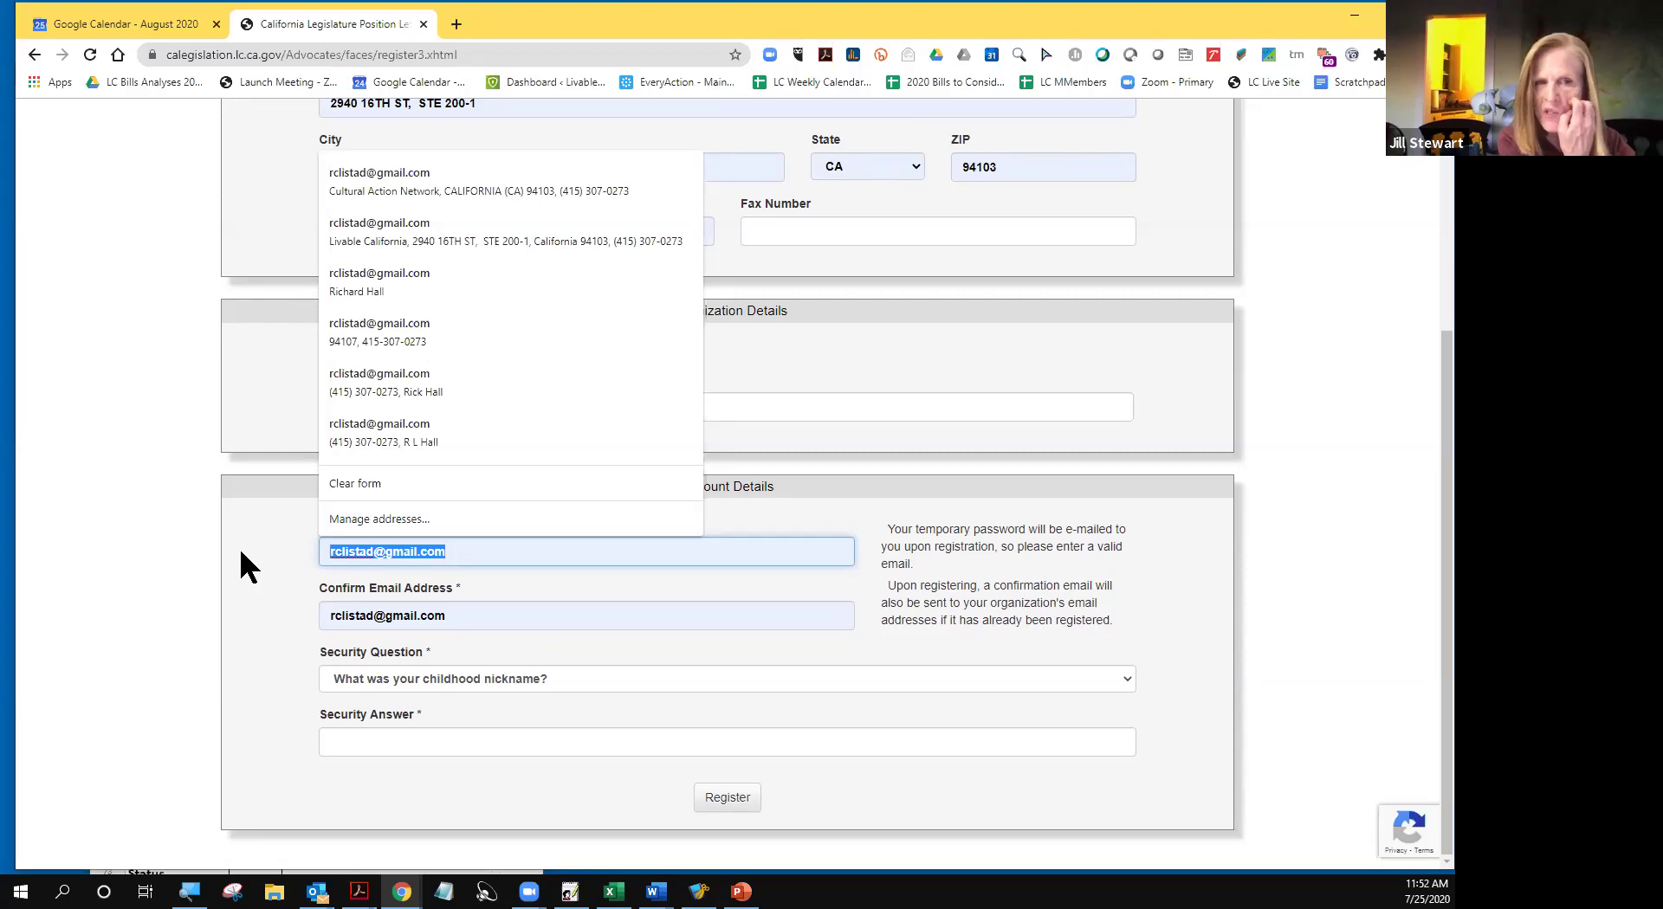
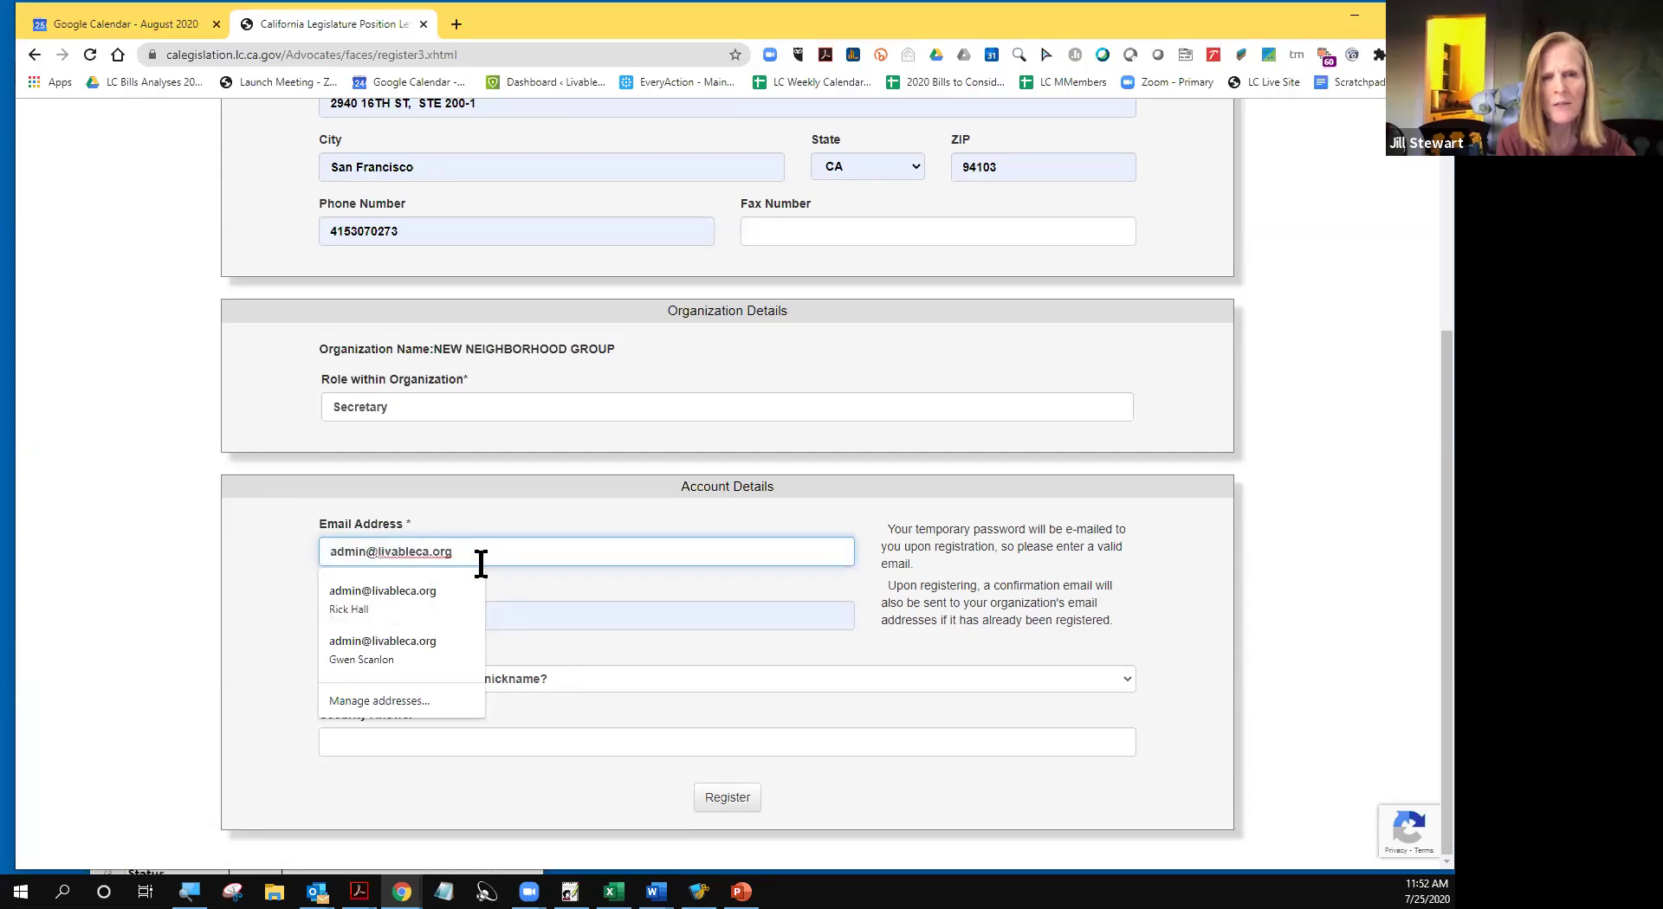
click(177, 575)
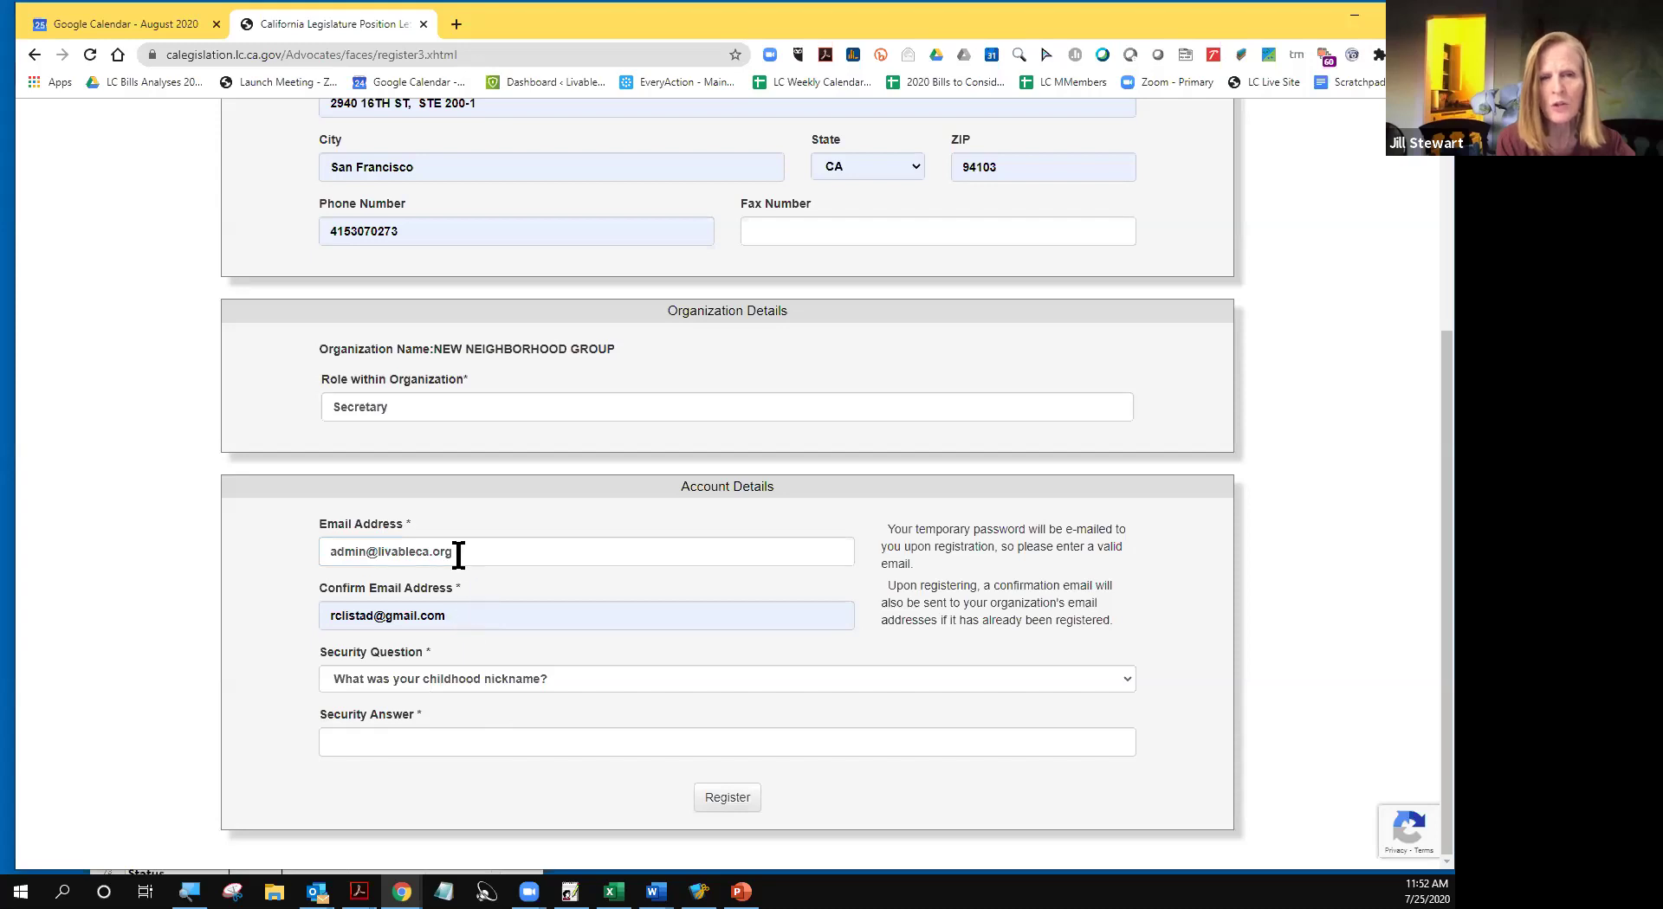
- Copy the email address into the Confirm Email Address field so both match
drag(457, 551, 326, 552)
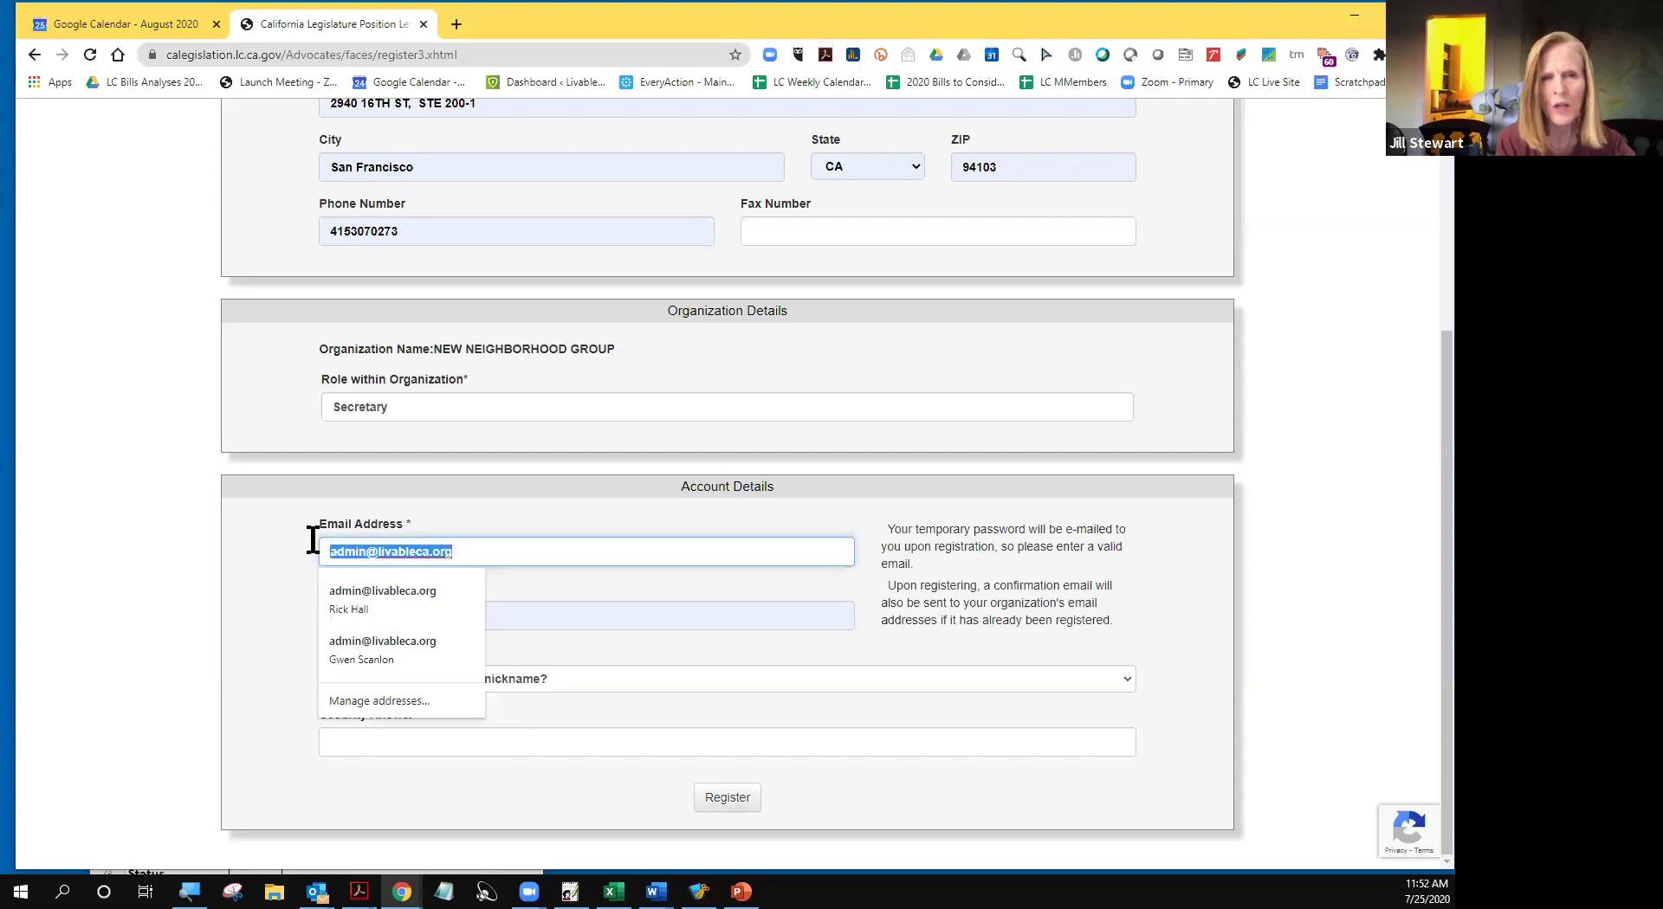
right_click(375, 552)
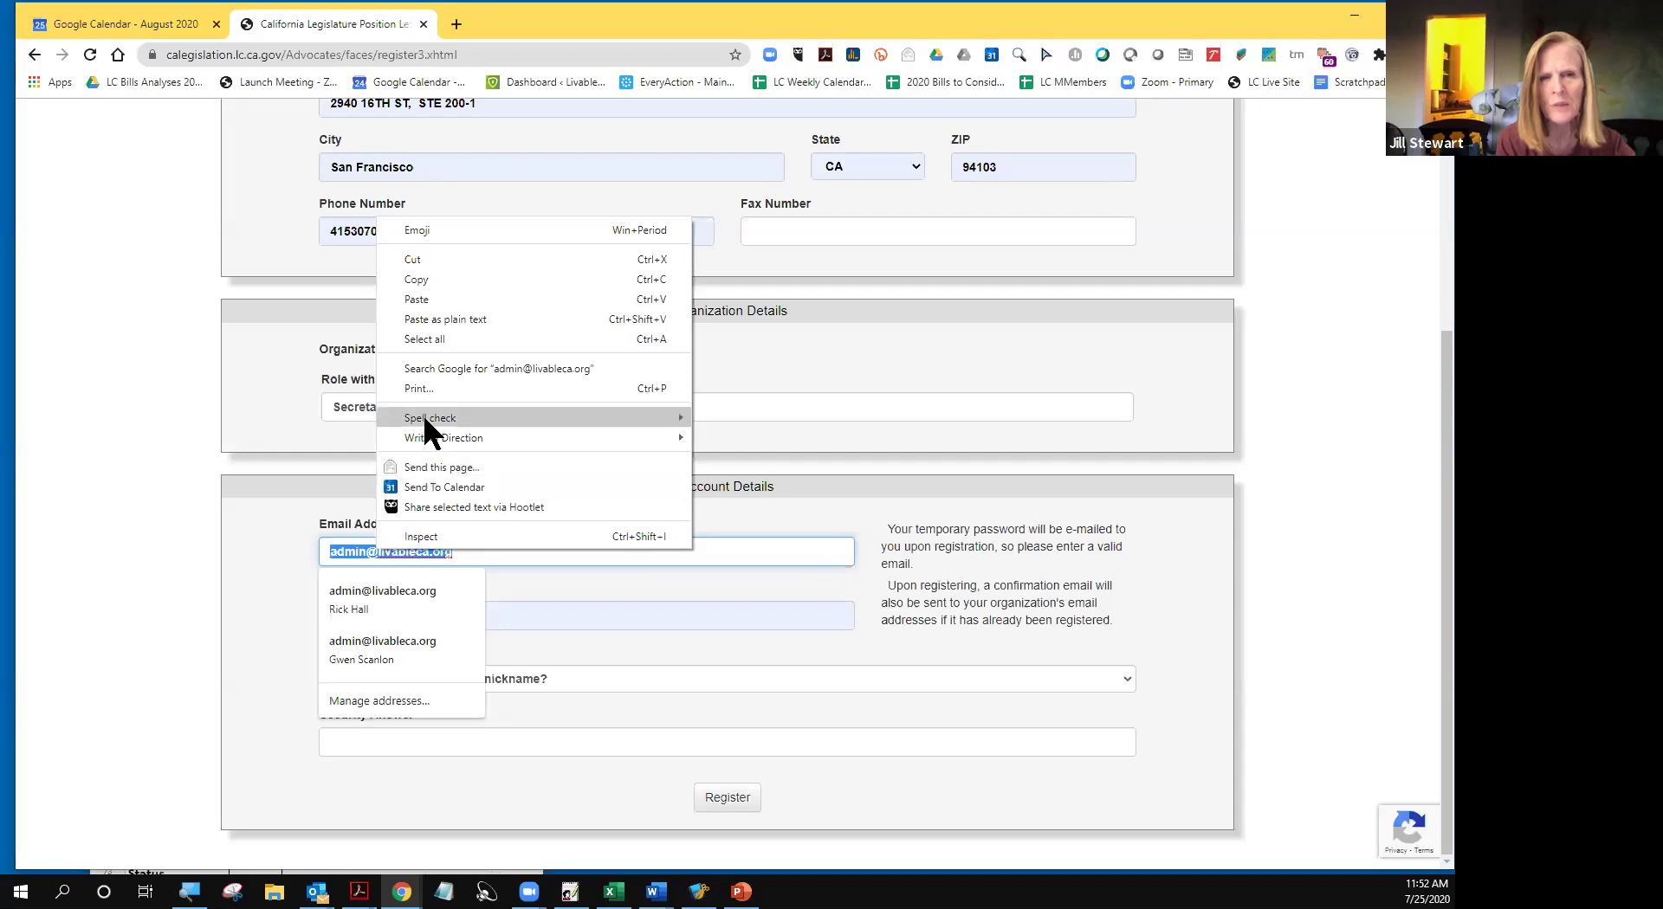
click(426, 279)
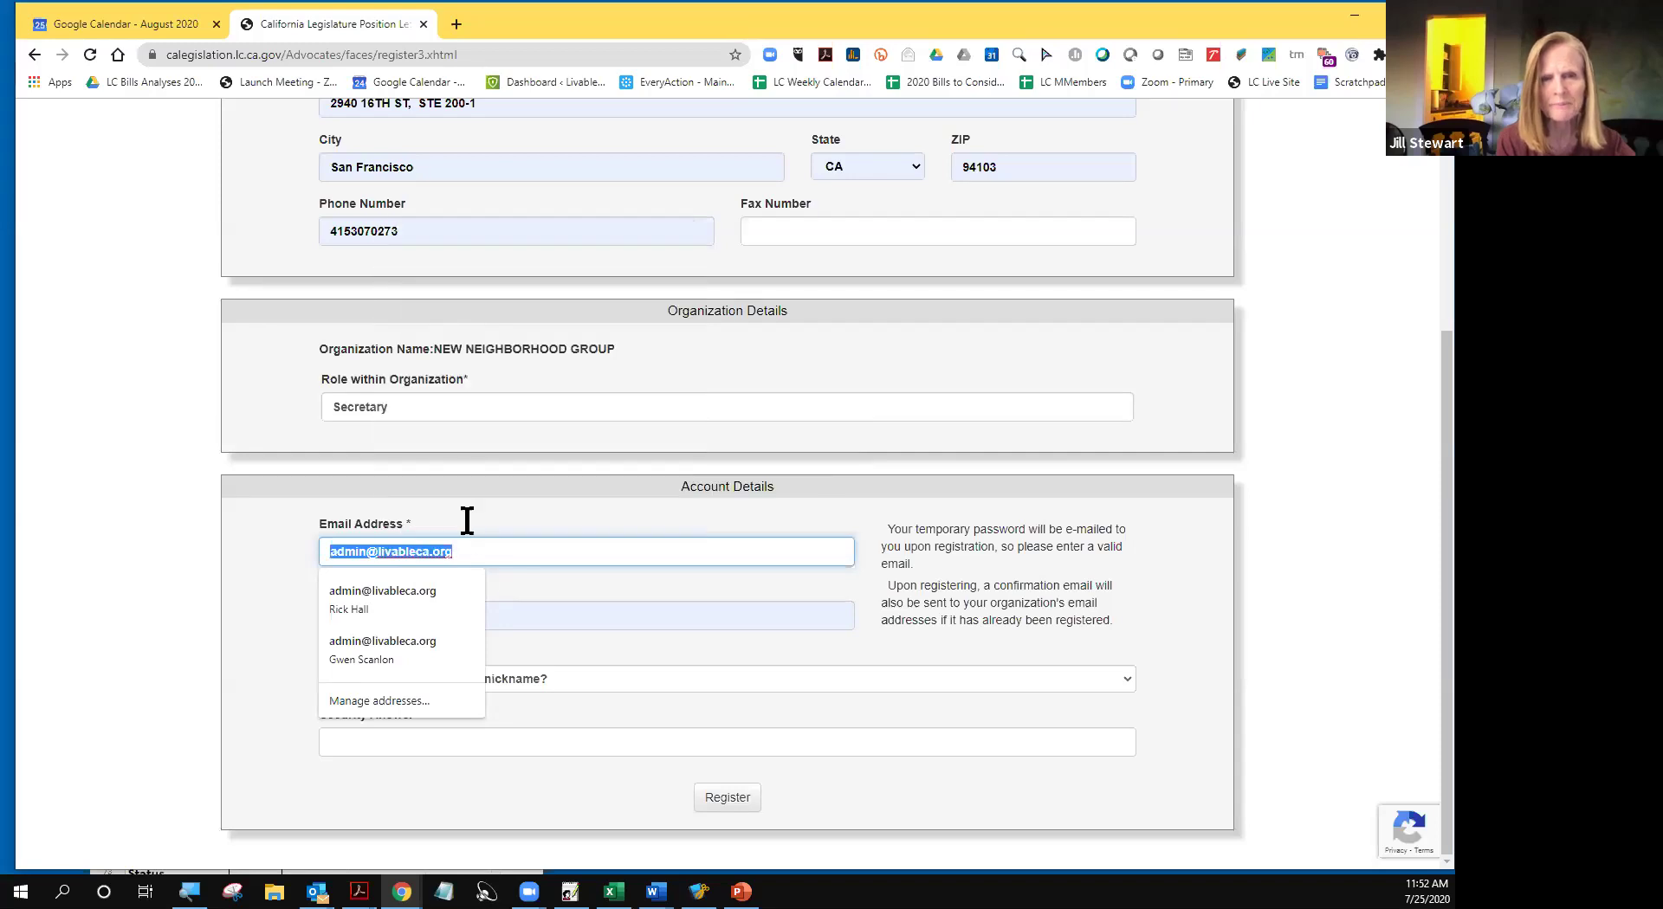
click(561, 625)
drag(466, 624, 324, 613)
right_click(380, 620)
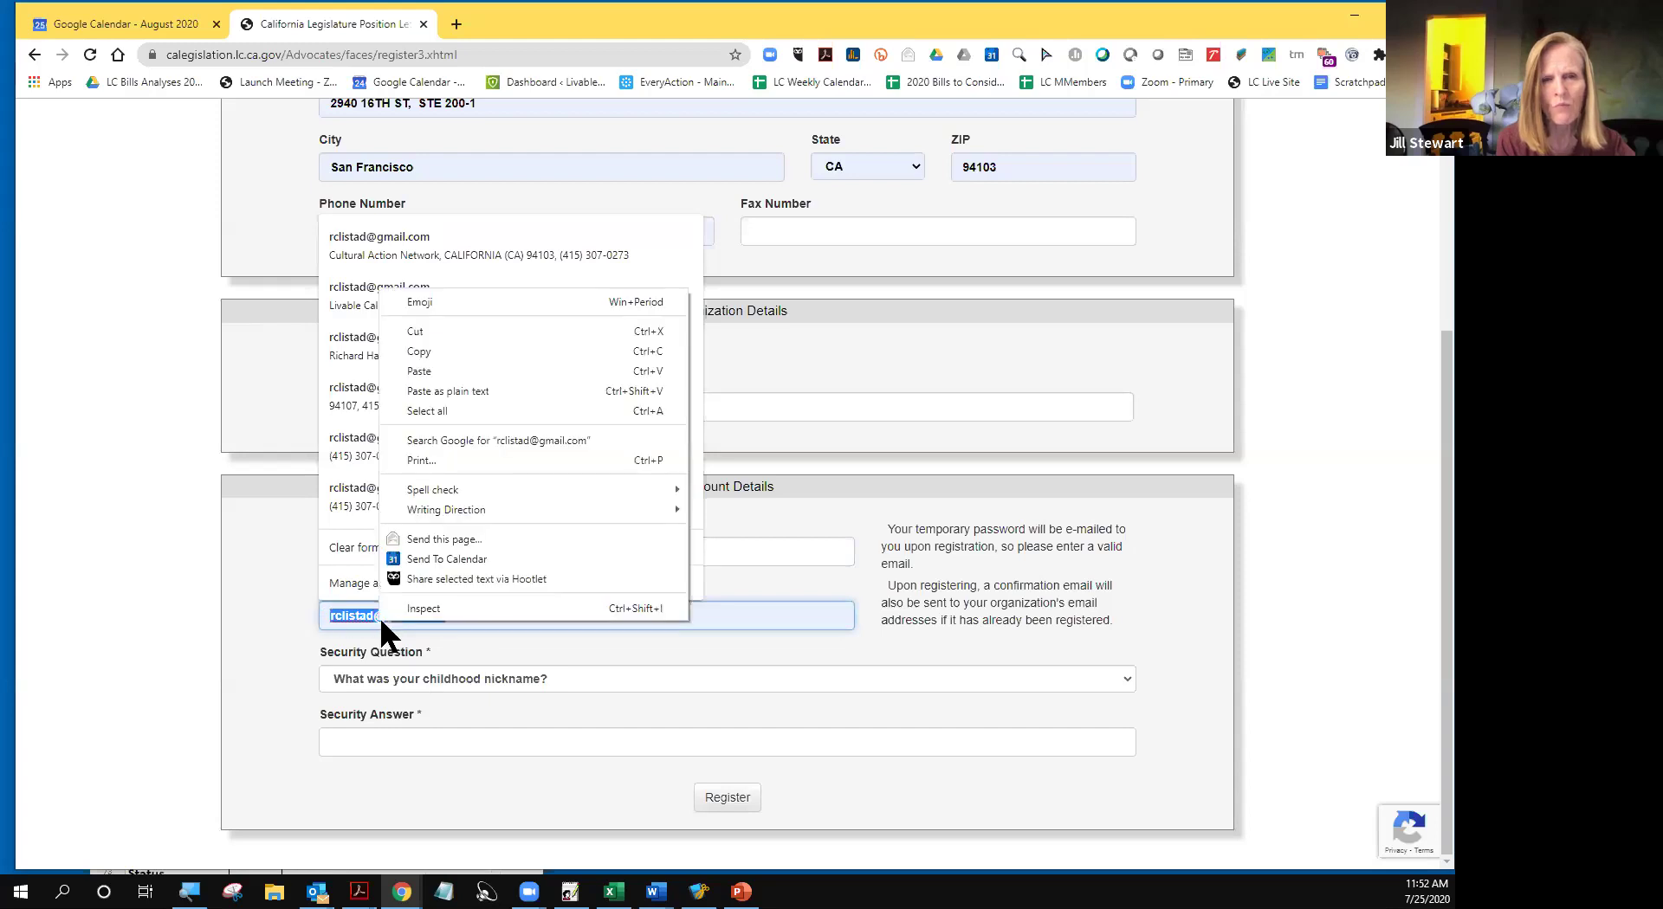
click(412, 371)
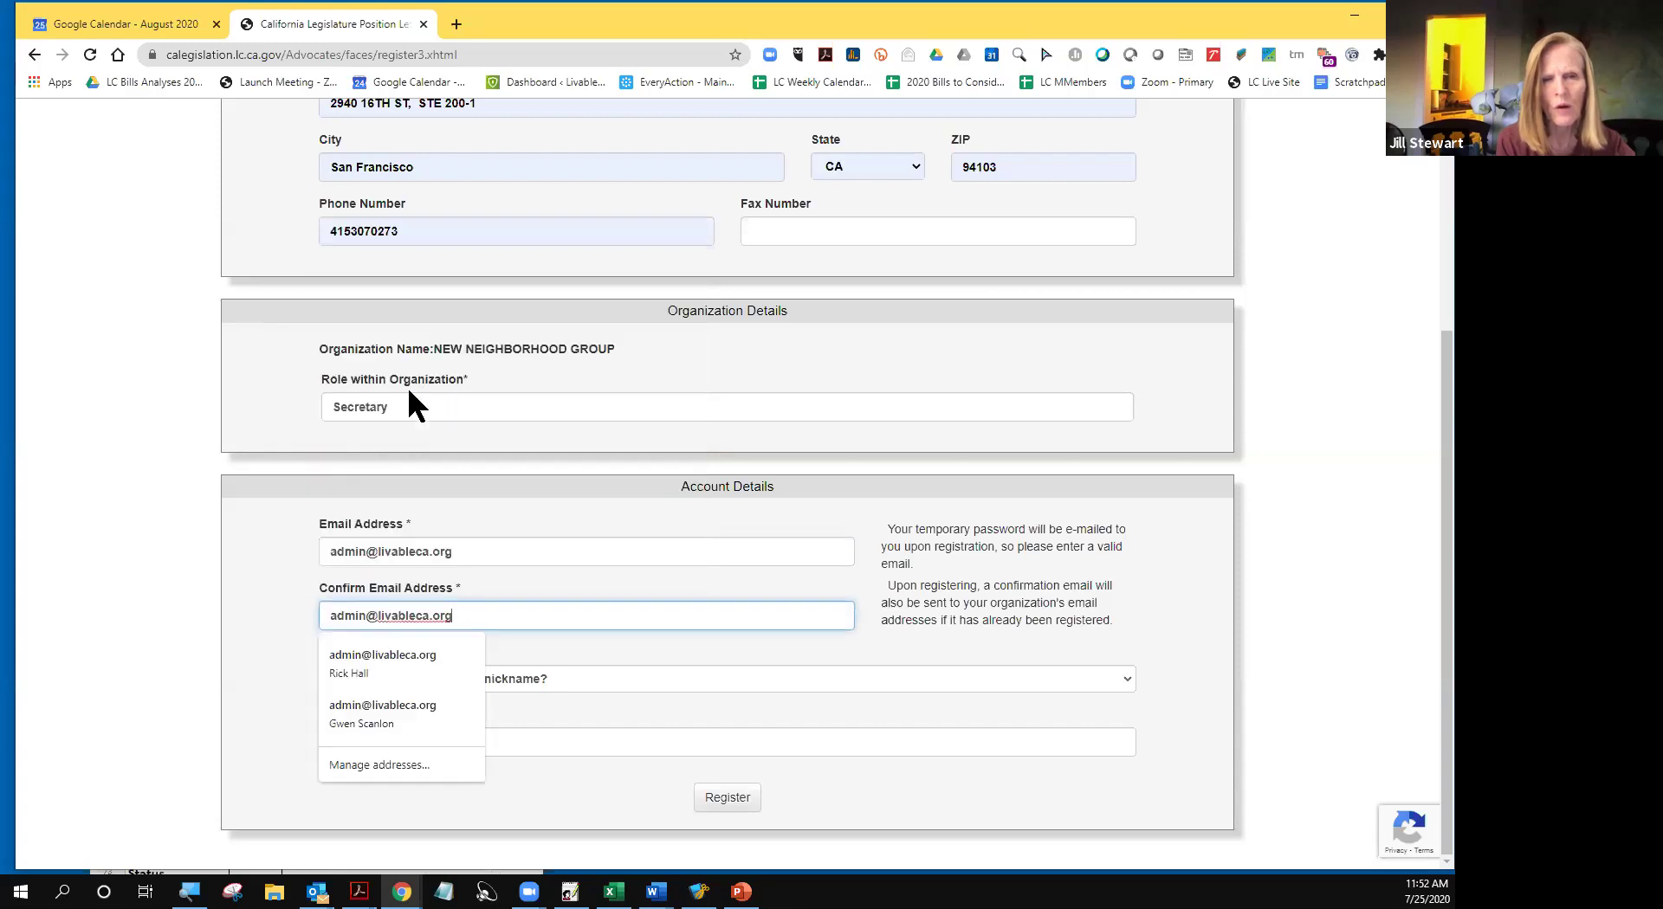
click(121, 650)
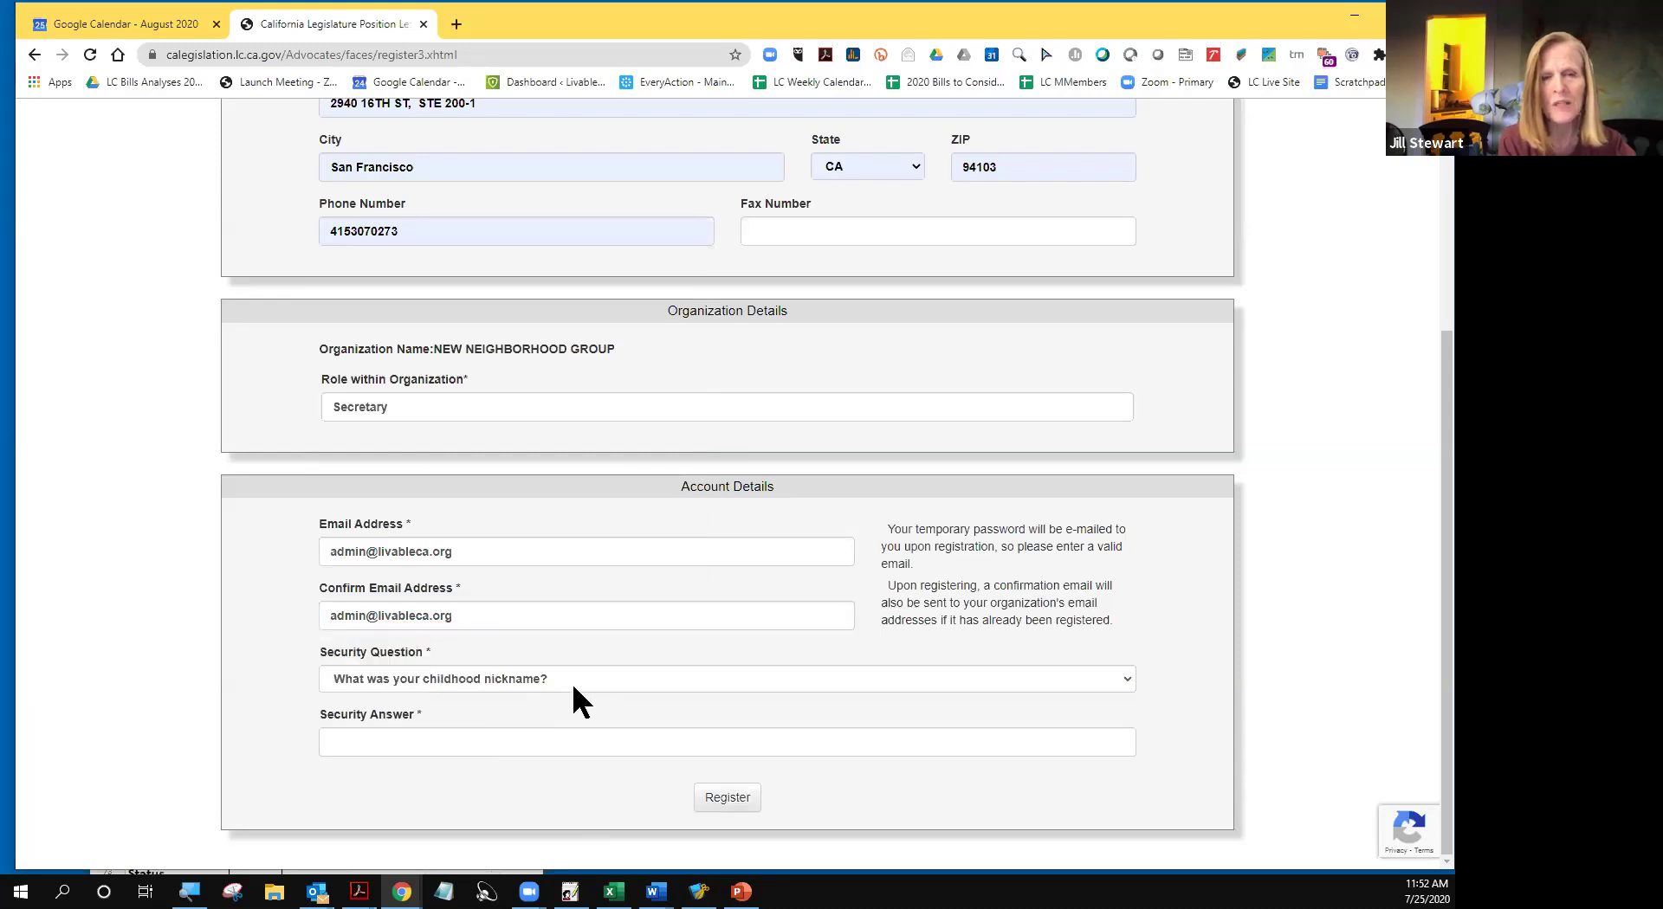
click(375, 734)
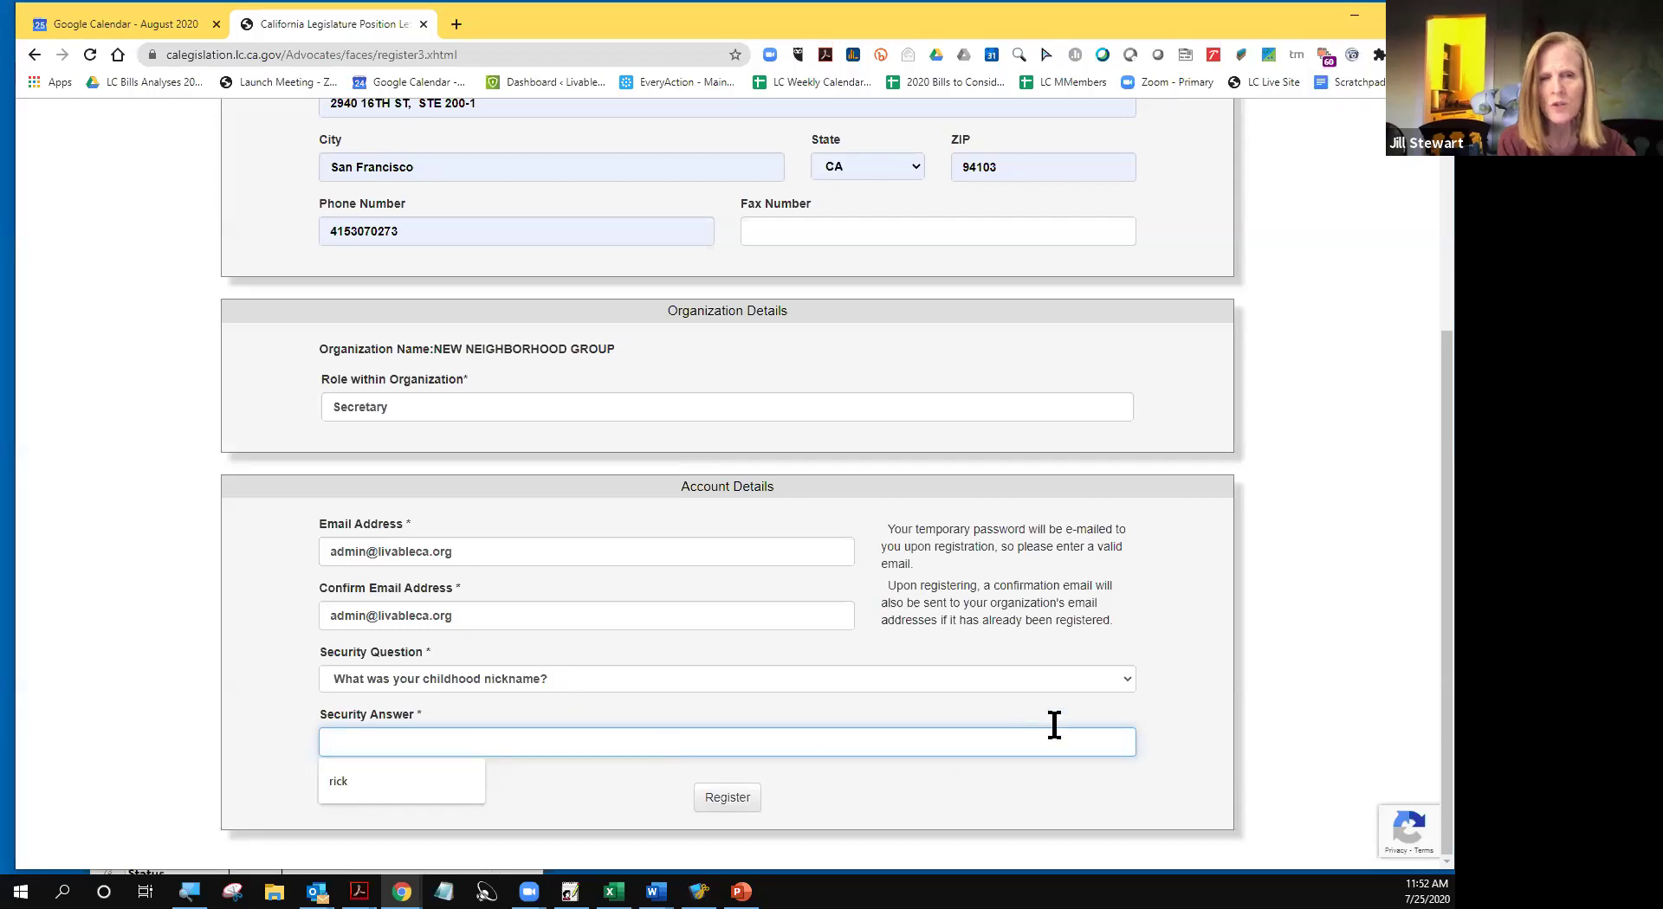
- Keep the childhood nickname question, fill its saved answer, and submit the registration
click(1124, 678)
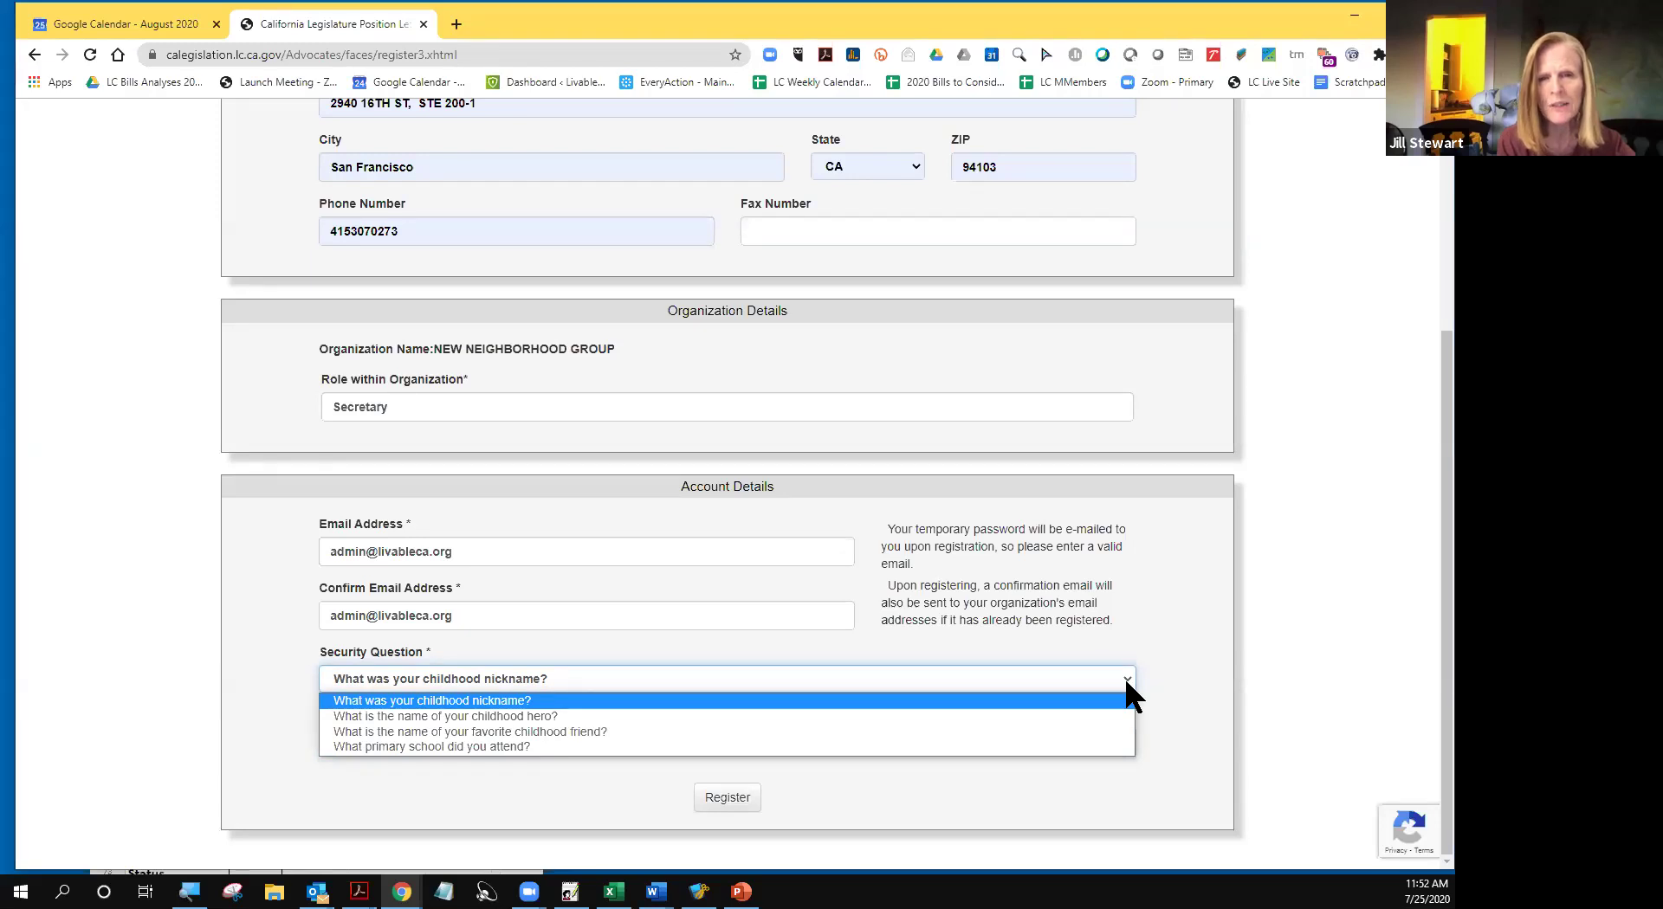
click(1154, 680)
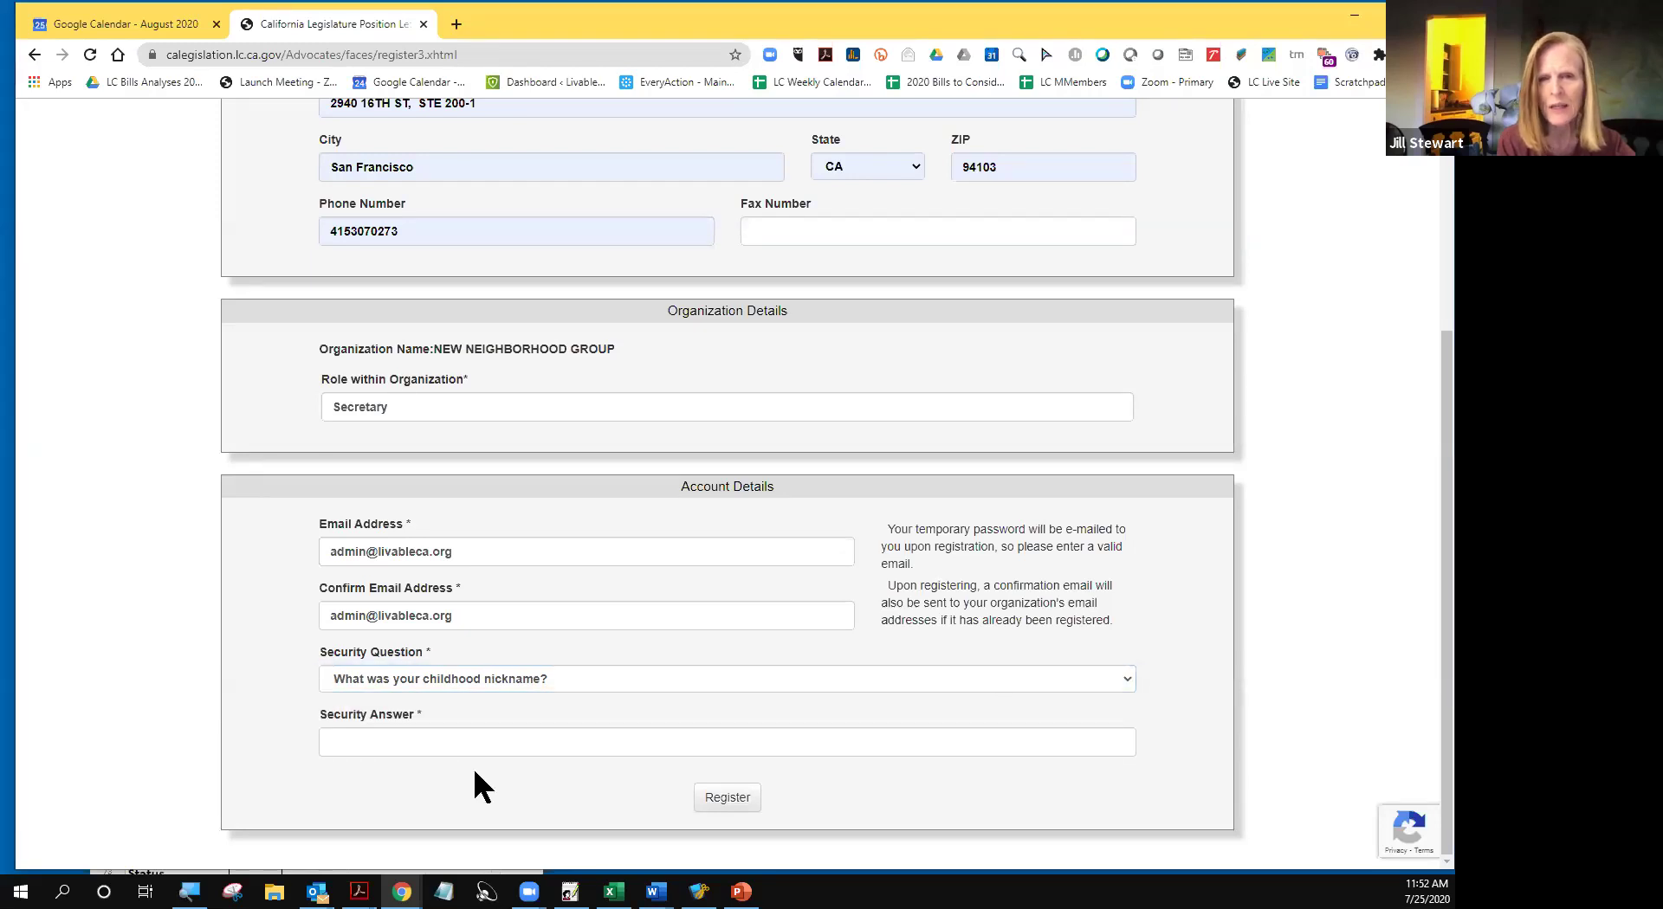
click(444, 743)
click(352, 781)
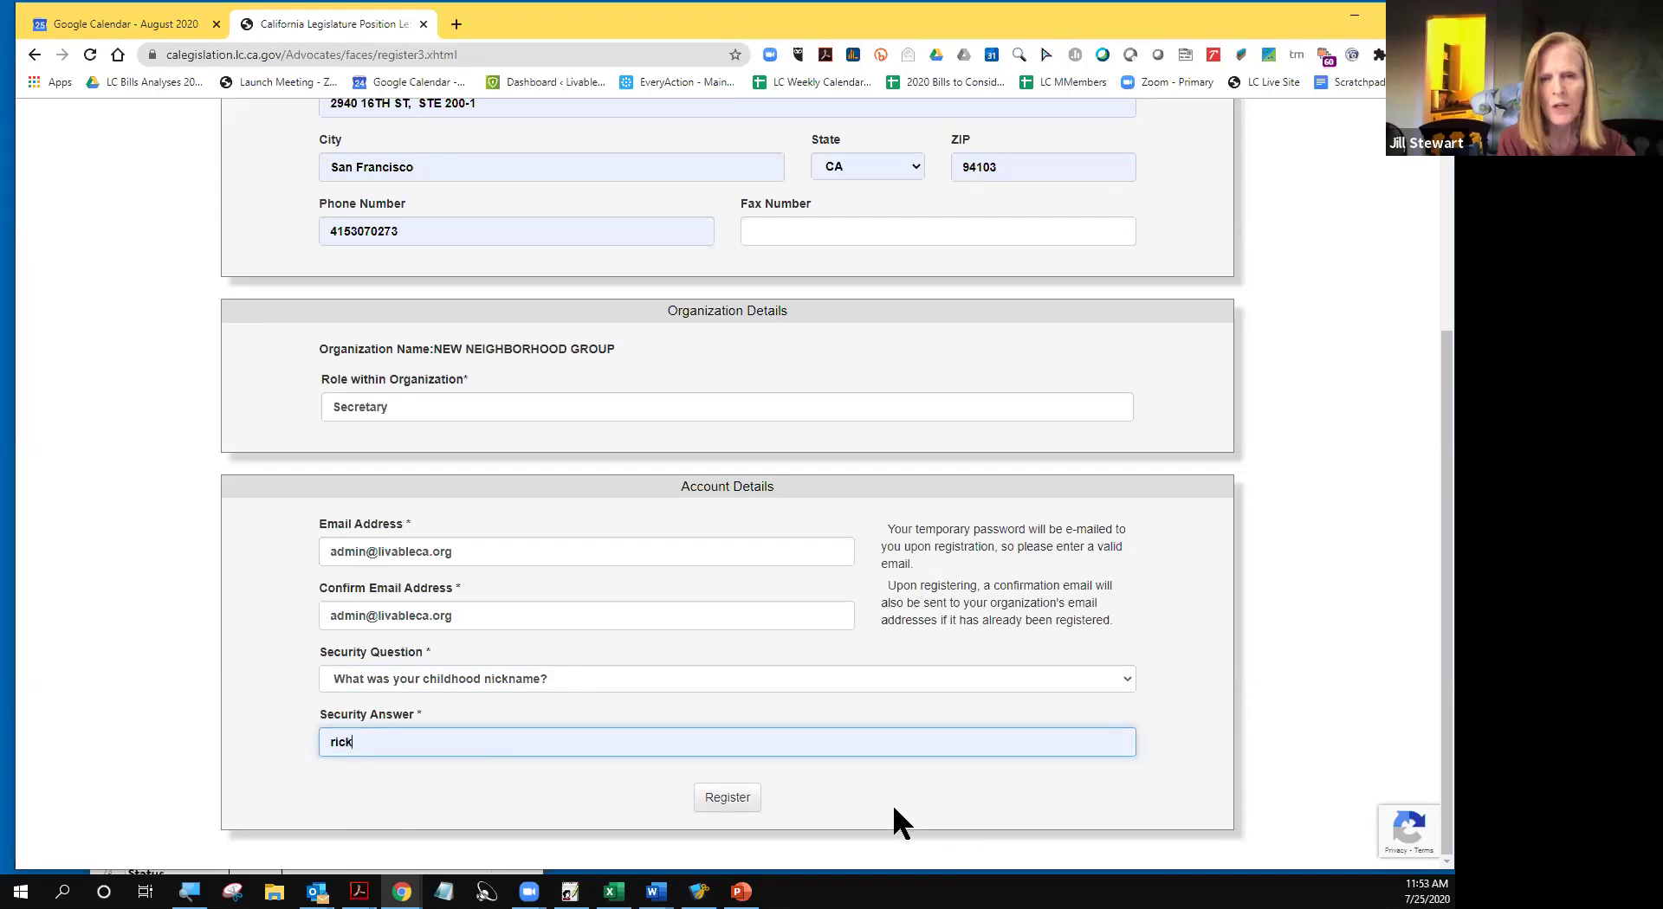
click(730, 803)
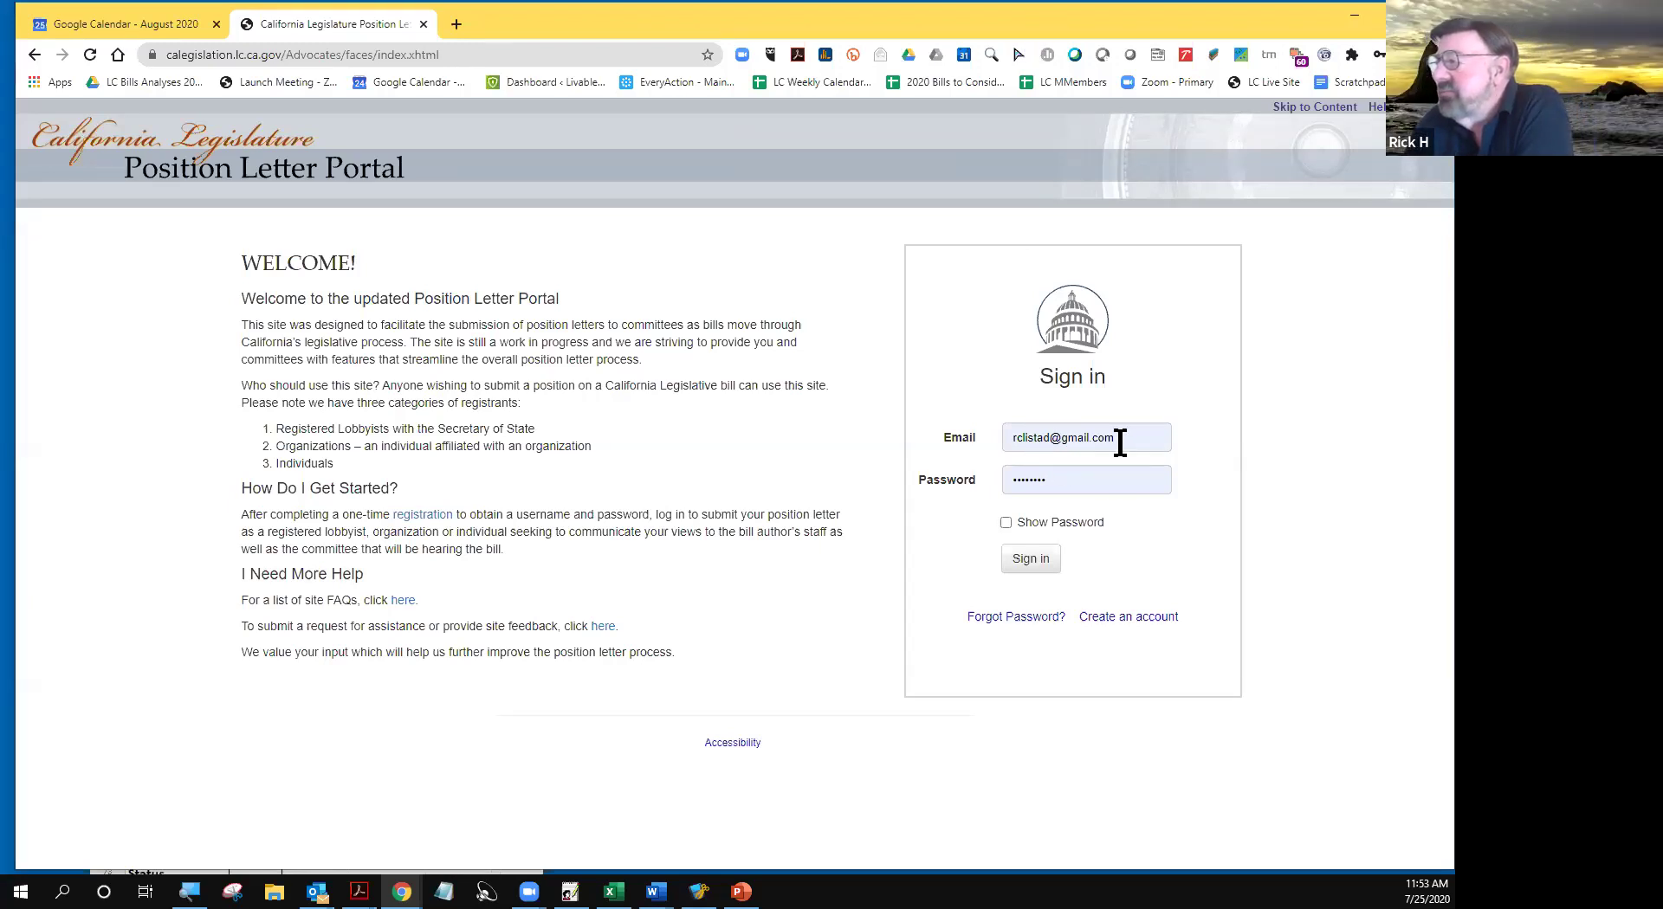
- Restore down the browser window to reveal the Outlook inbox with the activation email
double_click(1114, 23)
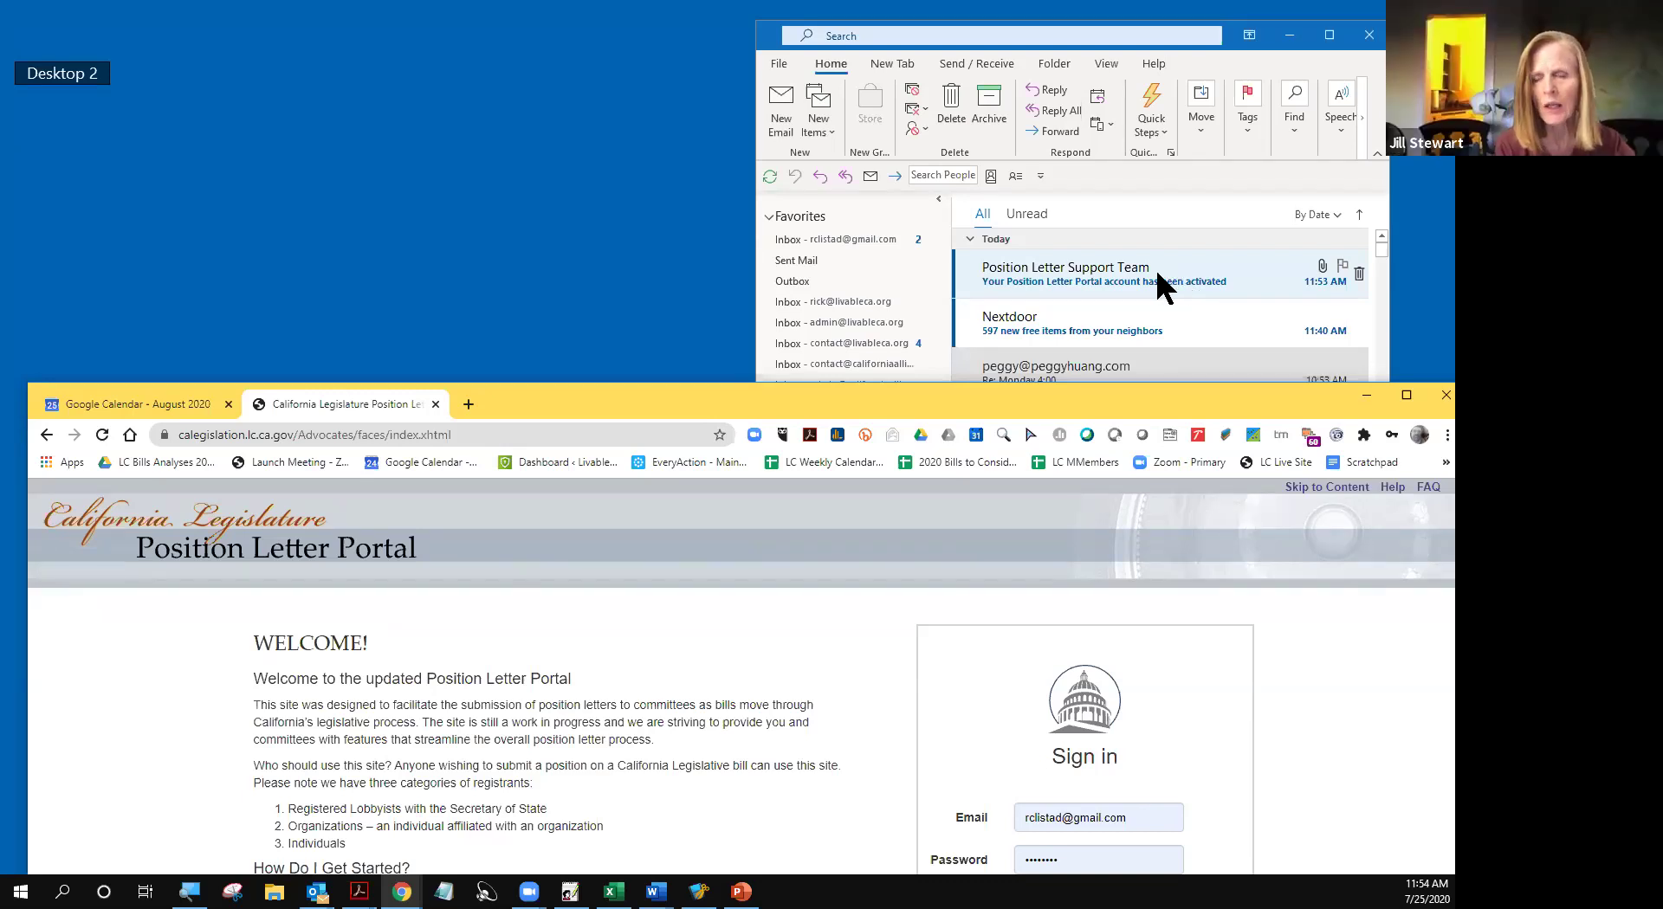
- Open the account activation email in its own window, positioned left of the browser
click(1096, 286)
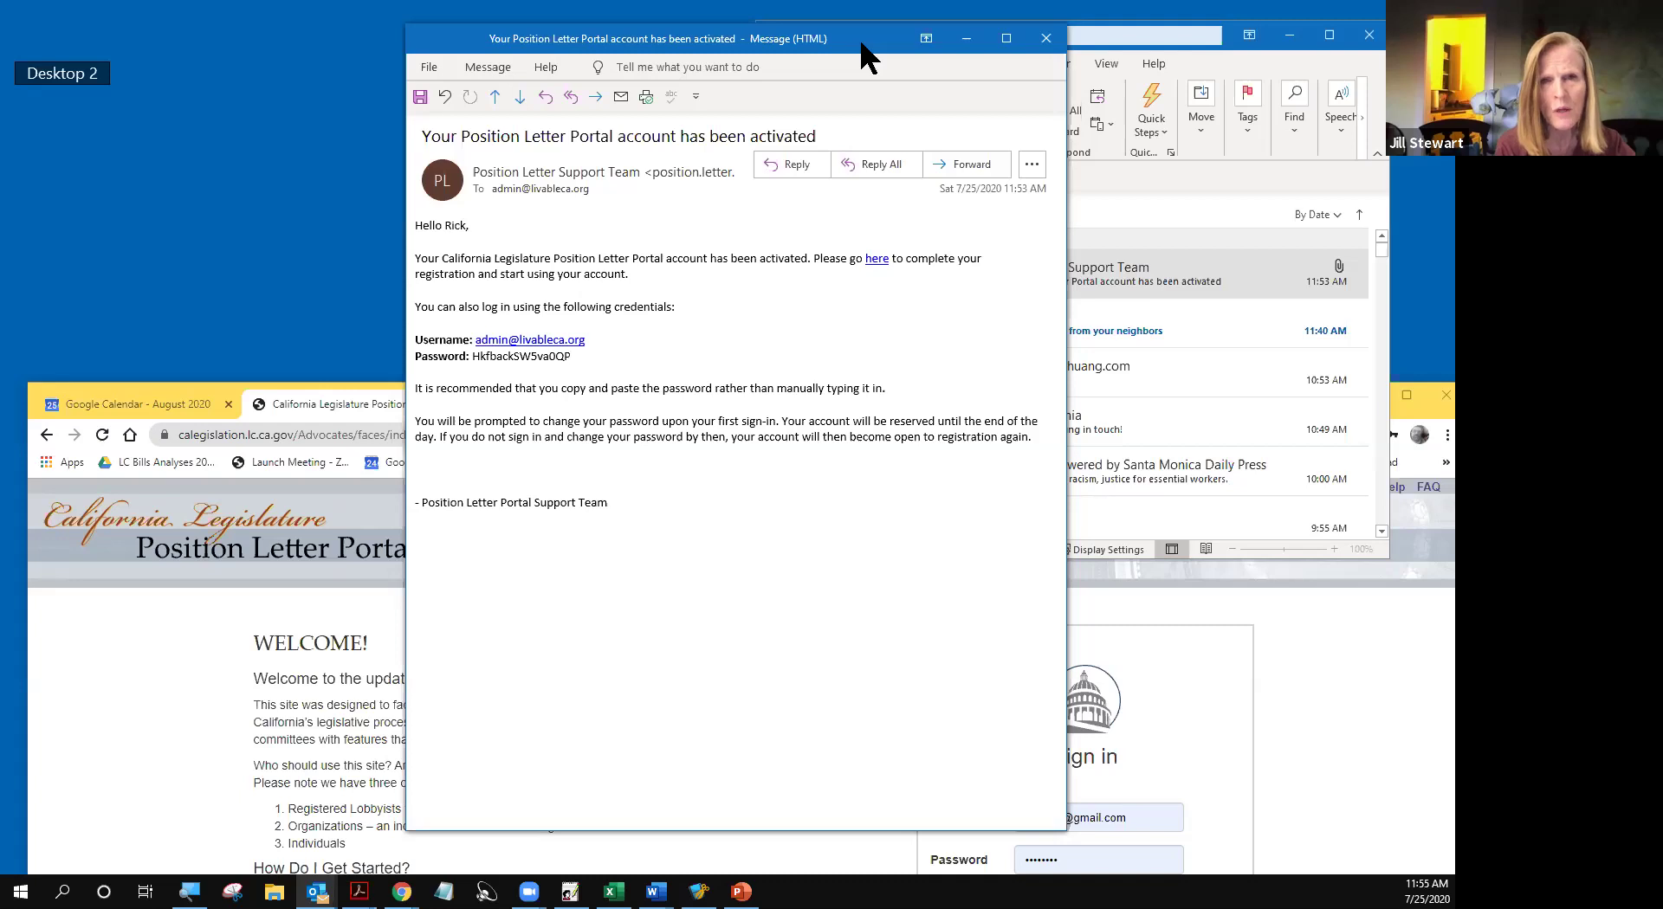
drag(866, 56, 639, 58)
click(1345, 762)
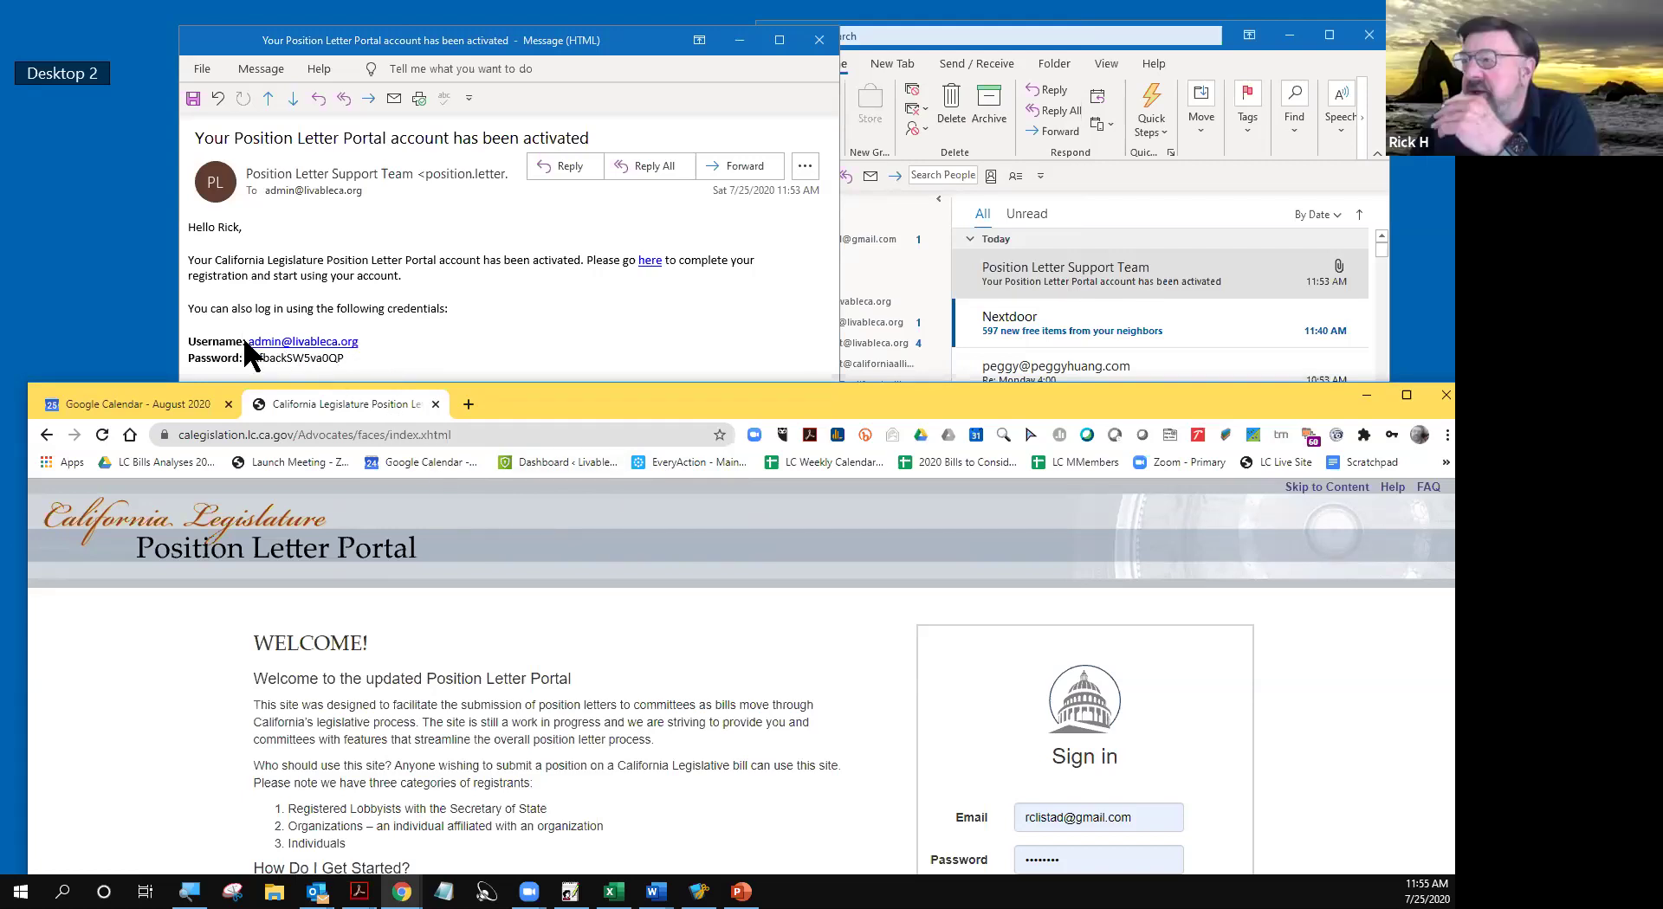
- Copy the username from the activation email into the portal's sign-in Email field
drag(247, 339, 367, 339)
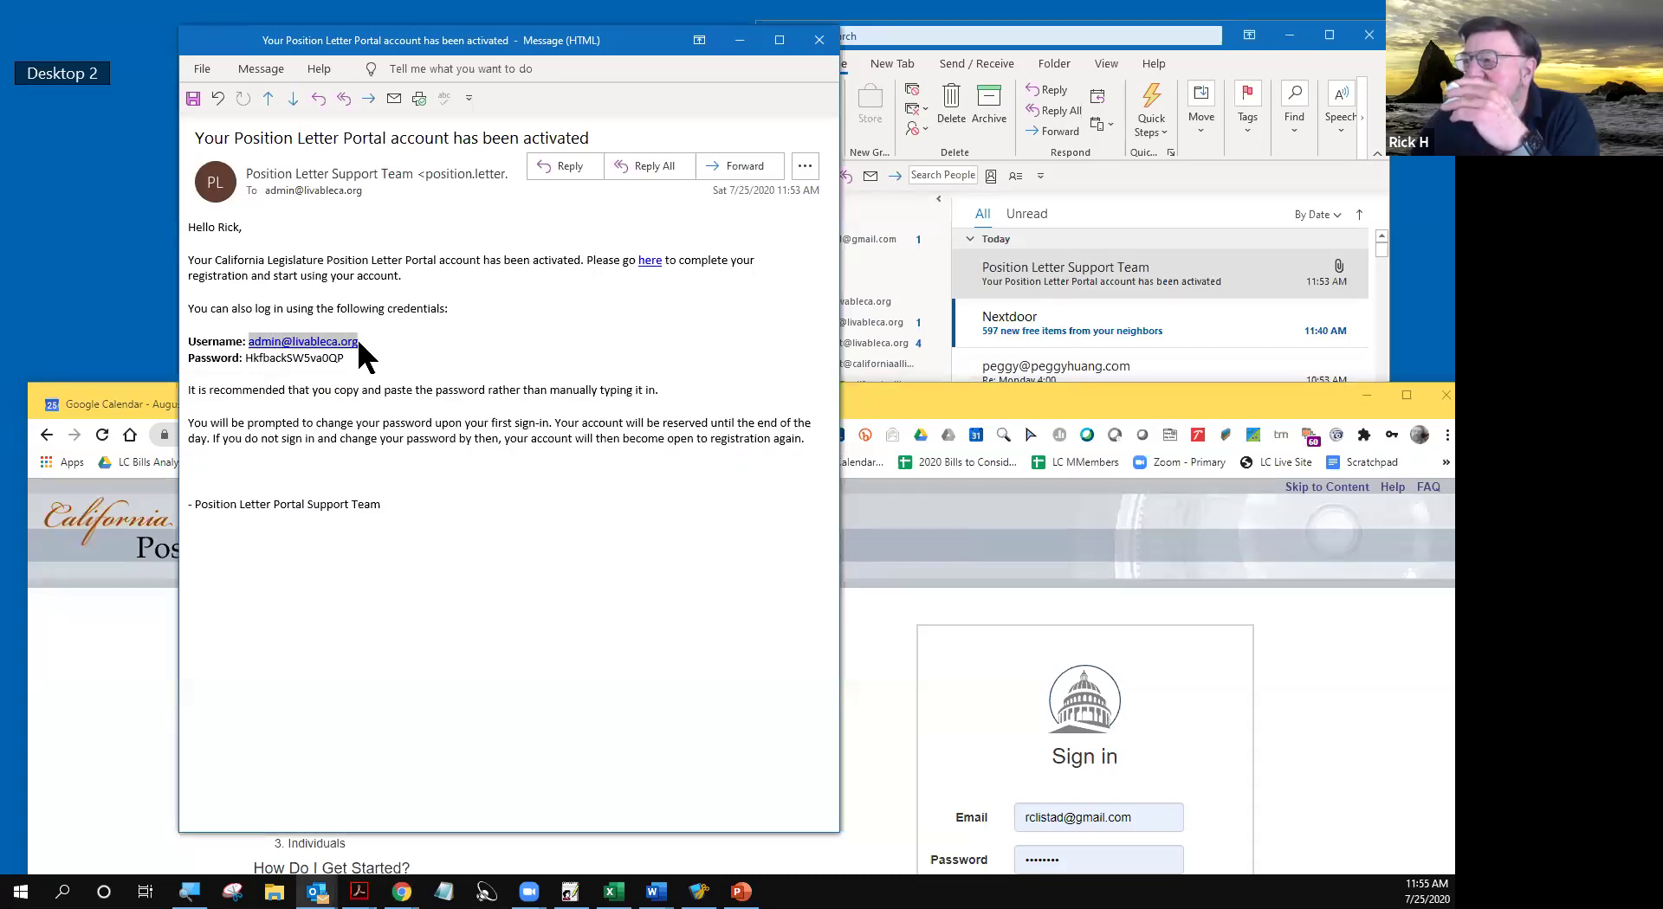
right_click(346, 342)
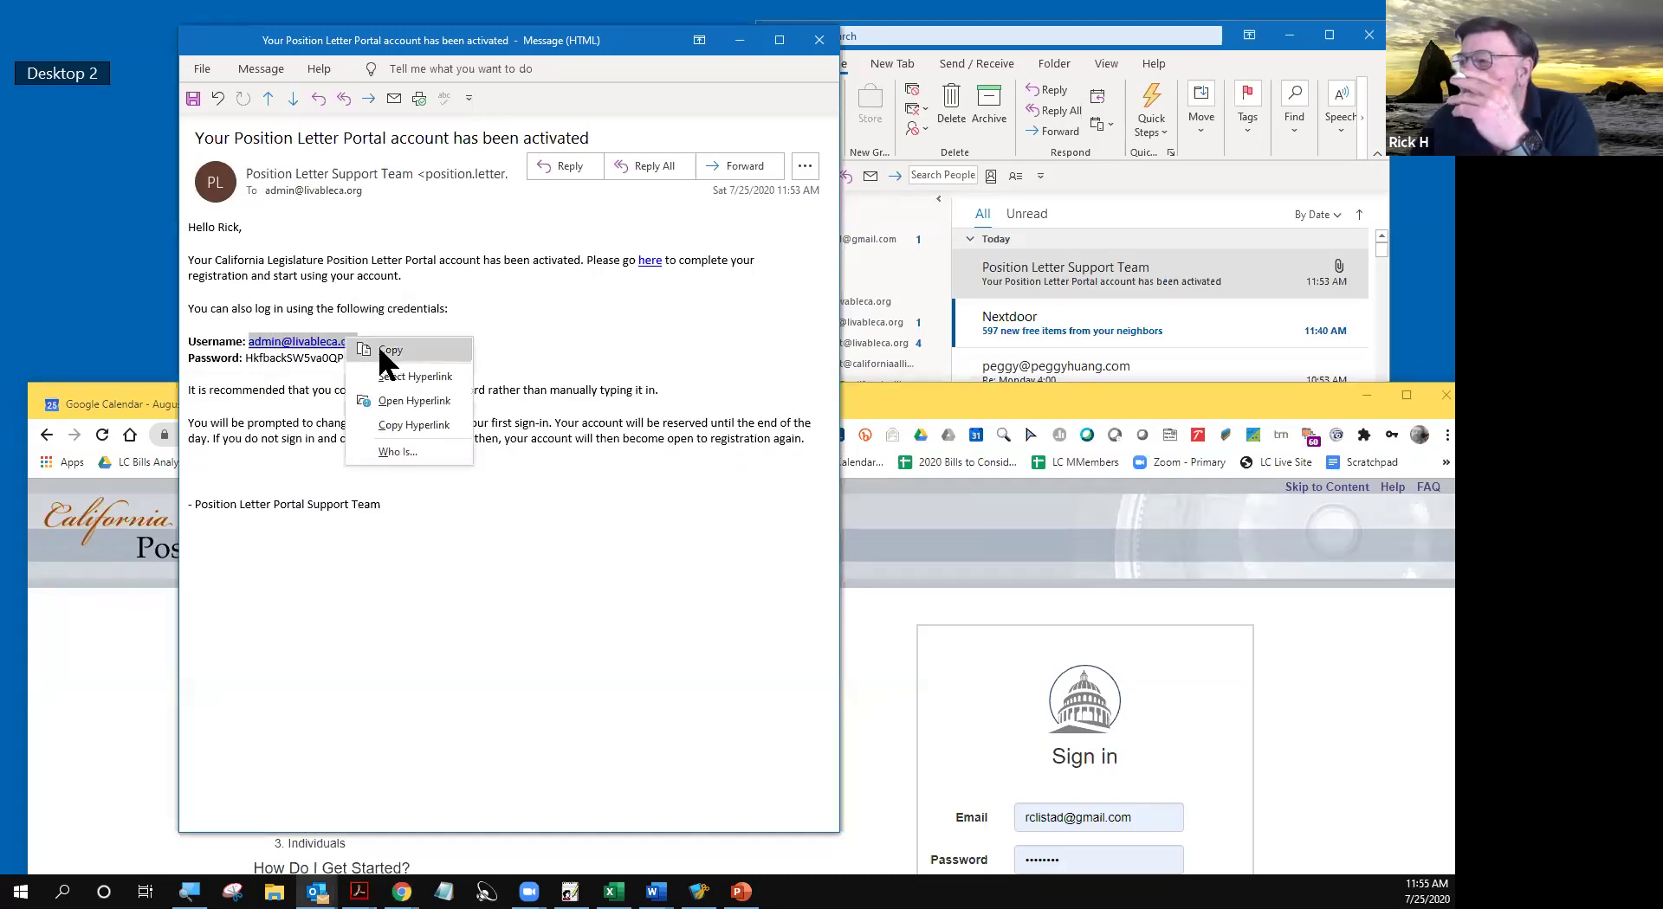
click(377, 345)
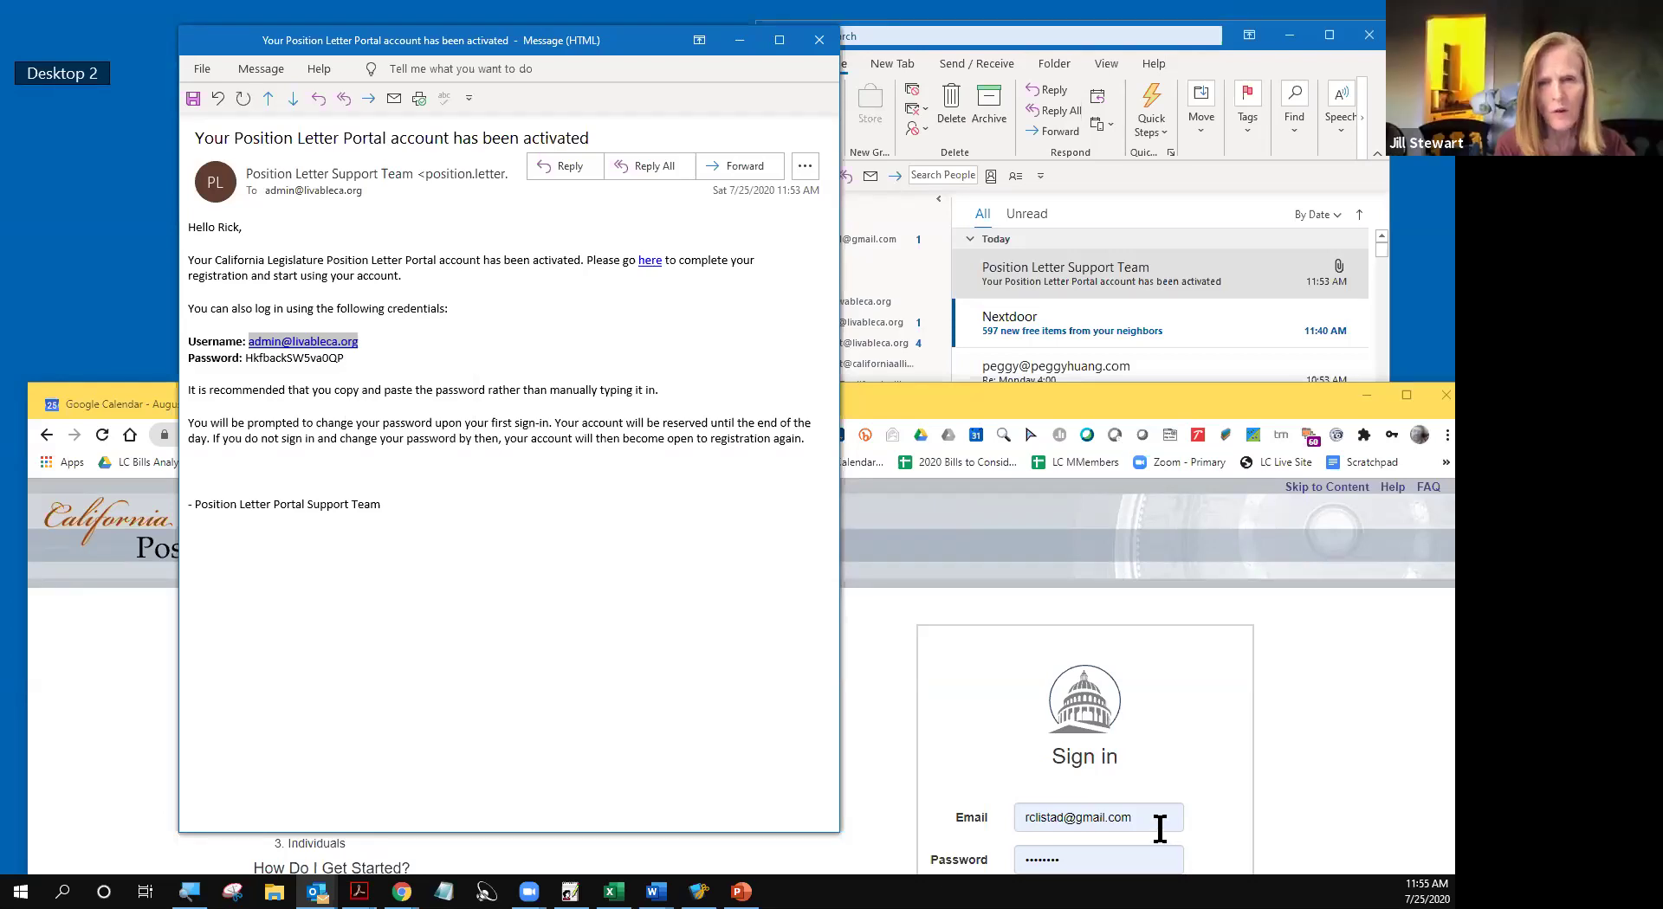
drag(1152, 819, 1017, 818)
right_click(1041, 818)
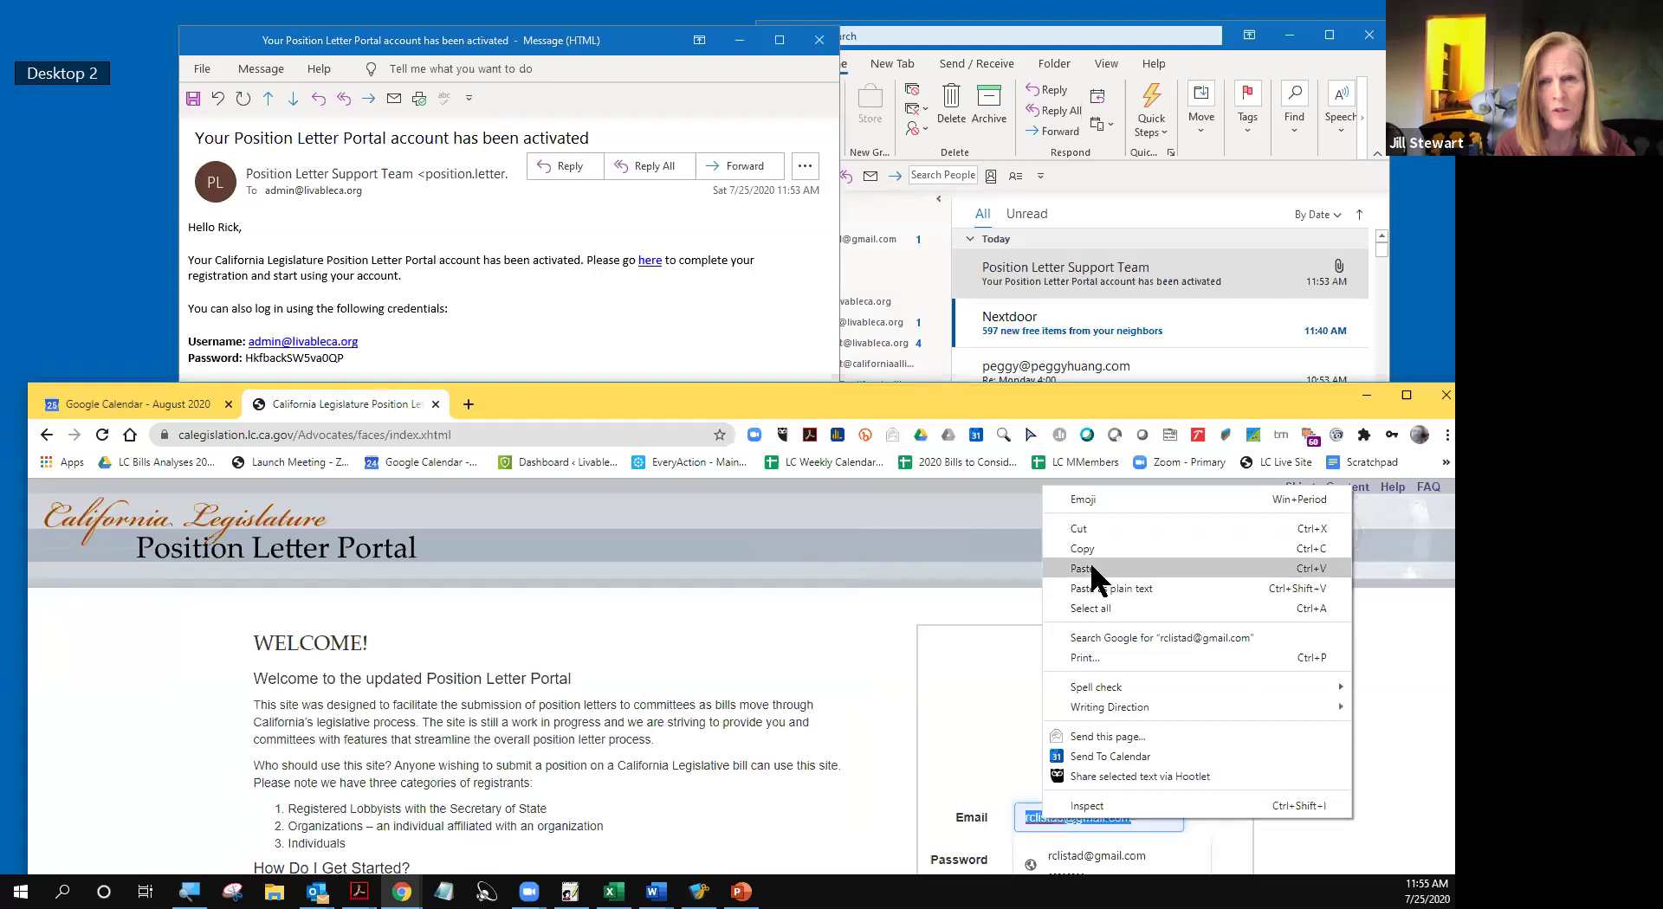
click(1093, 569)
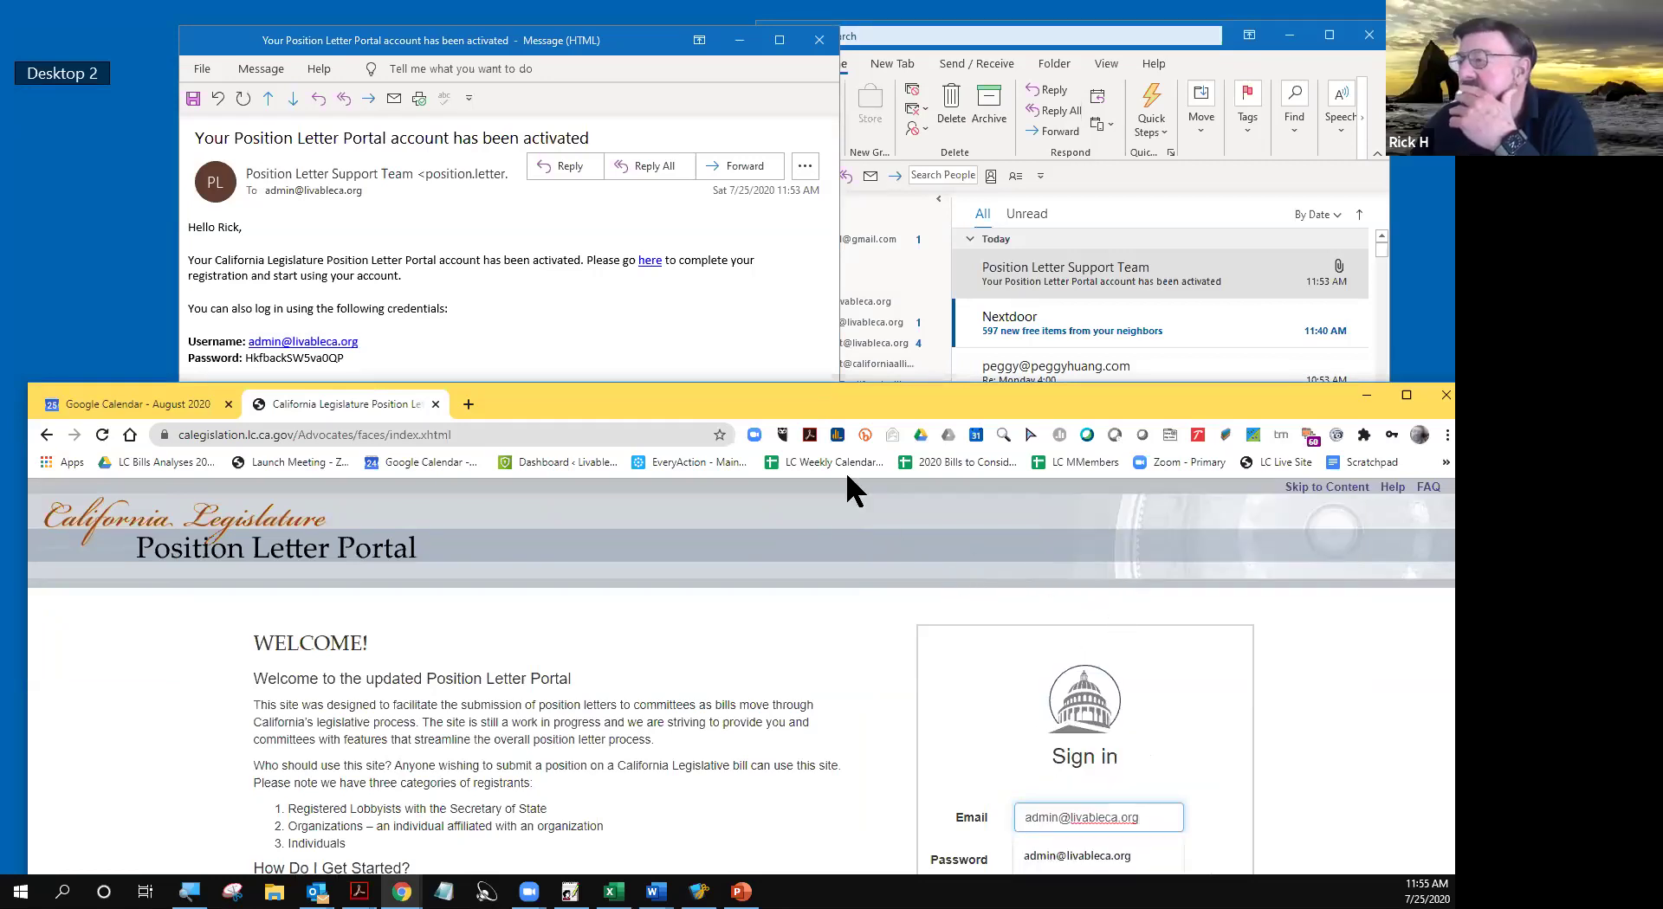
- Paste the email's temporary password into the sign-in Password field and show it in plain text
click(434, 336)
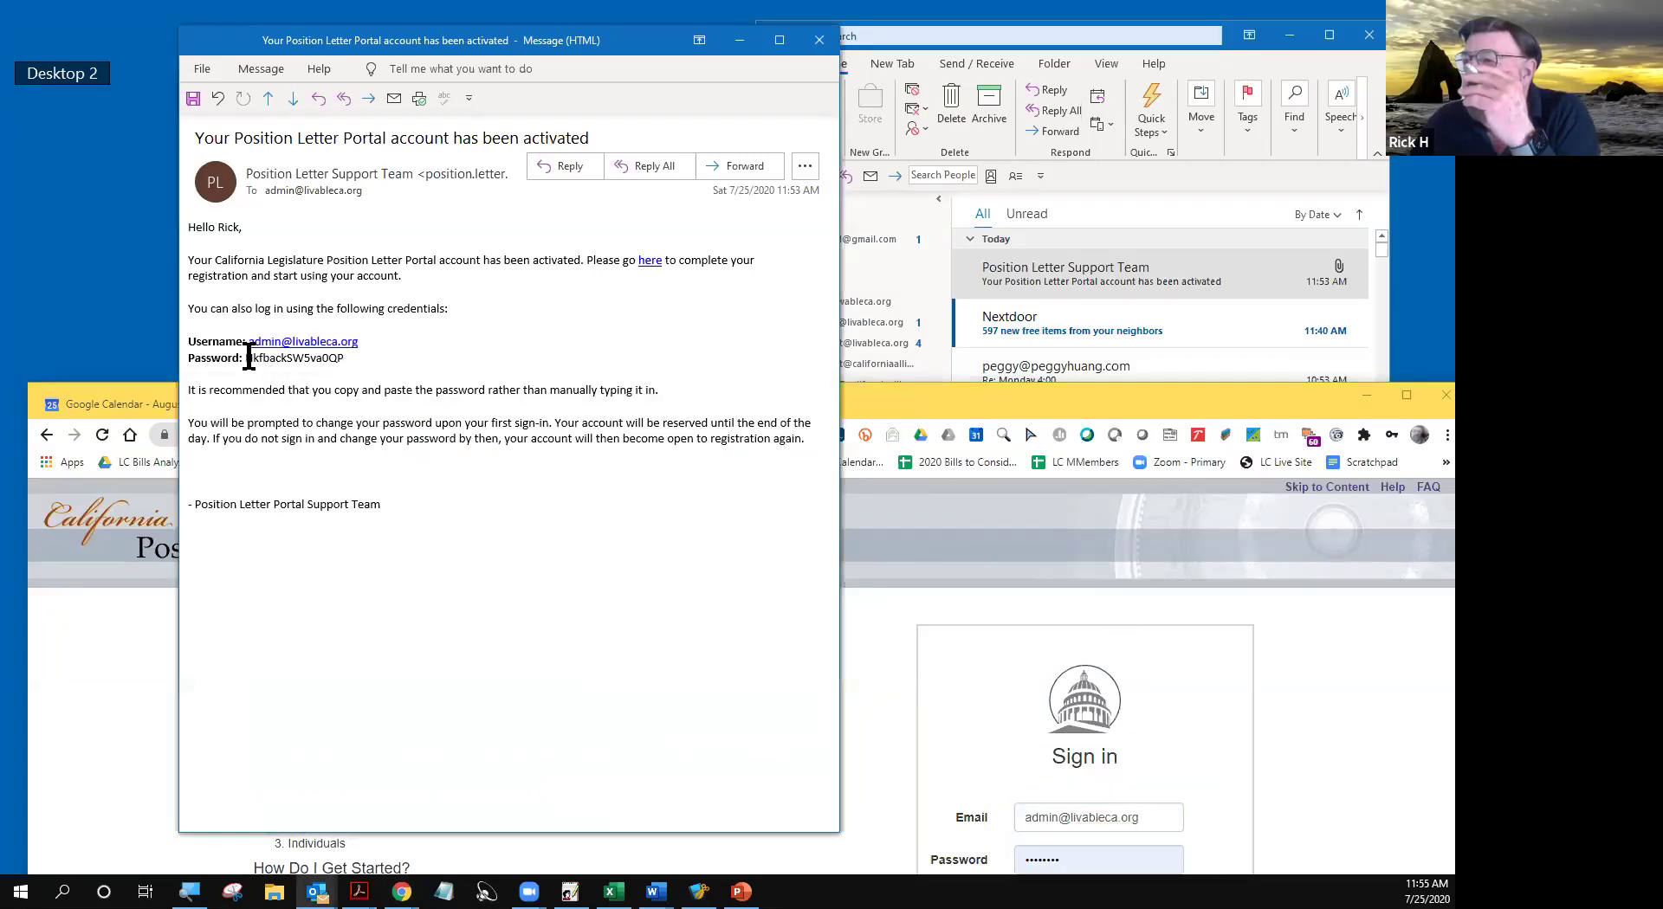
drag(246, 358, 349, 362)
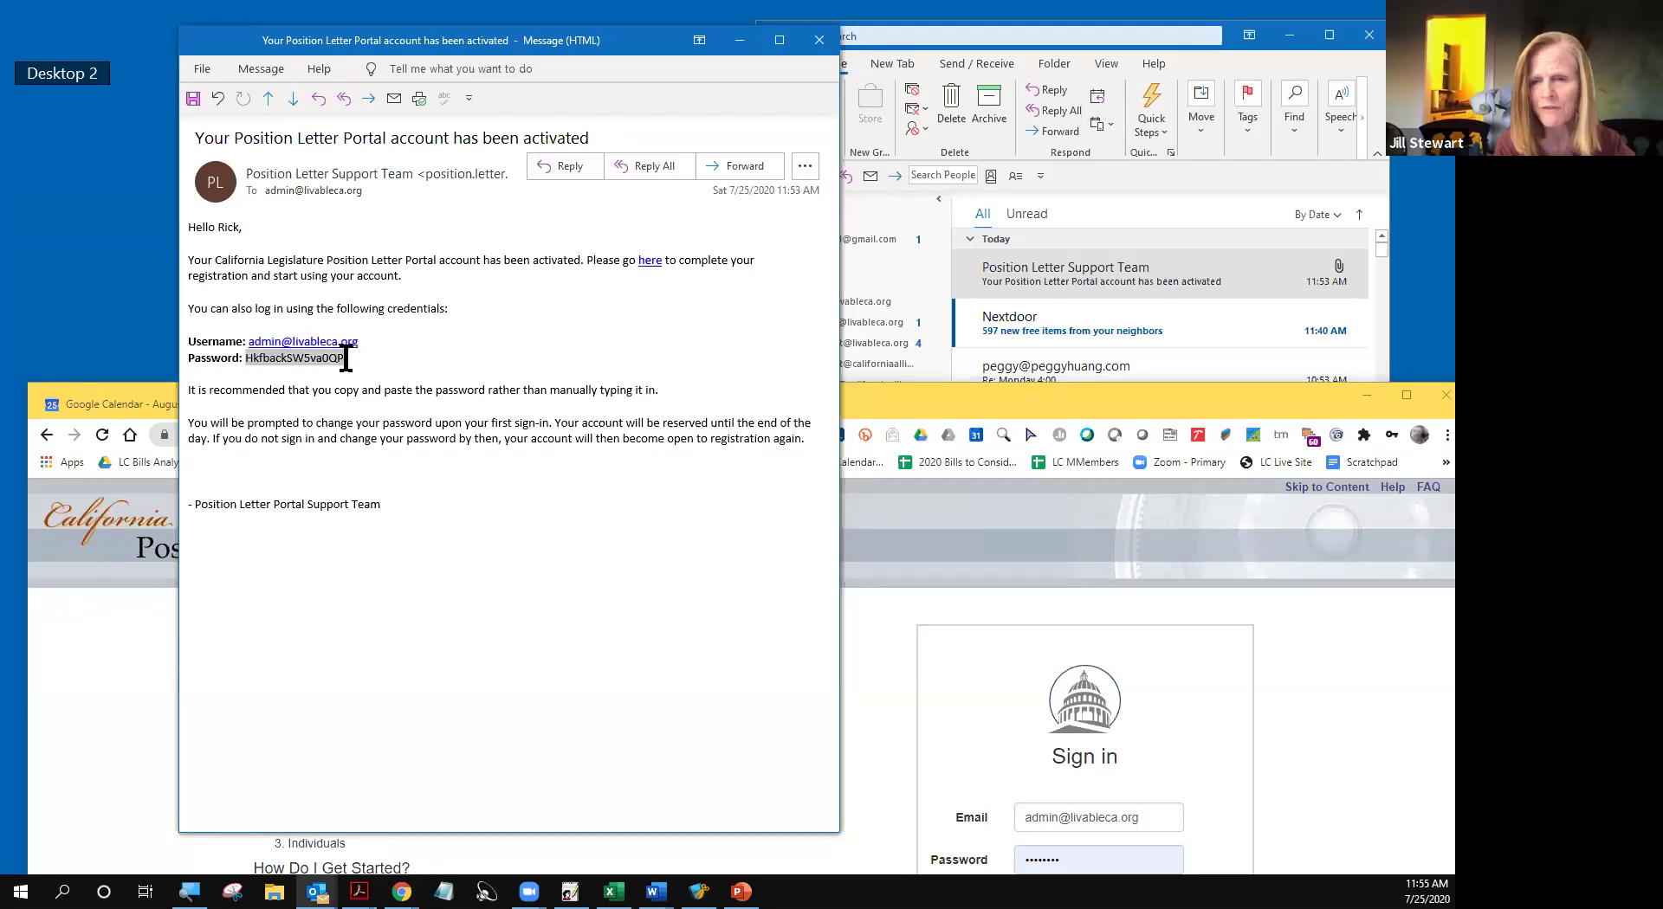
right_click(305, 359)
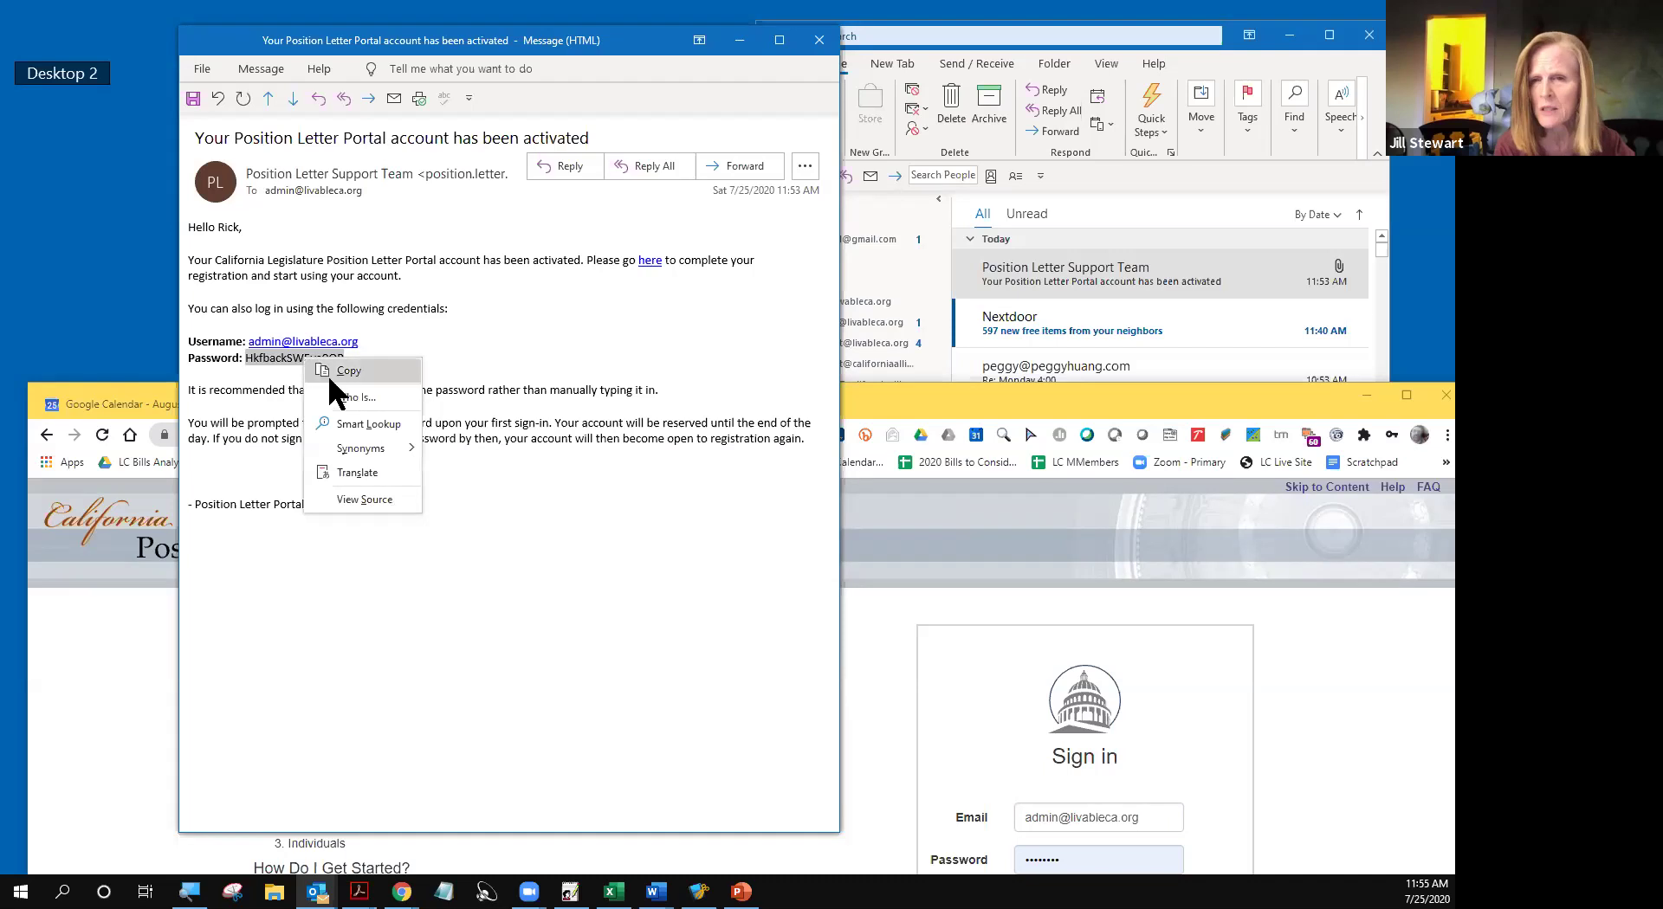
click(353, 371)
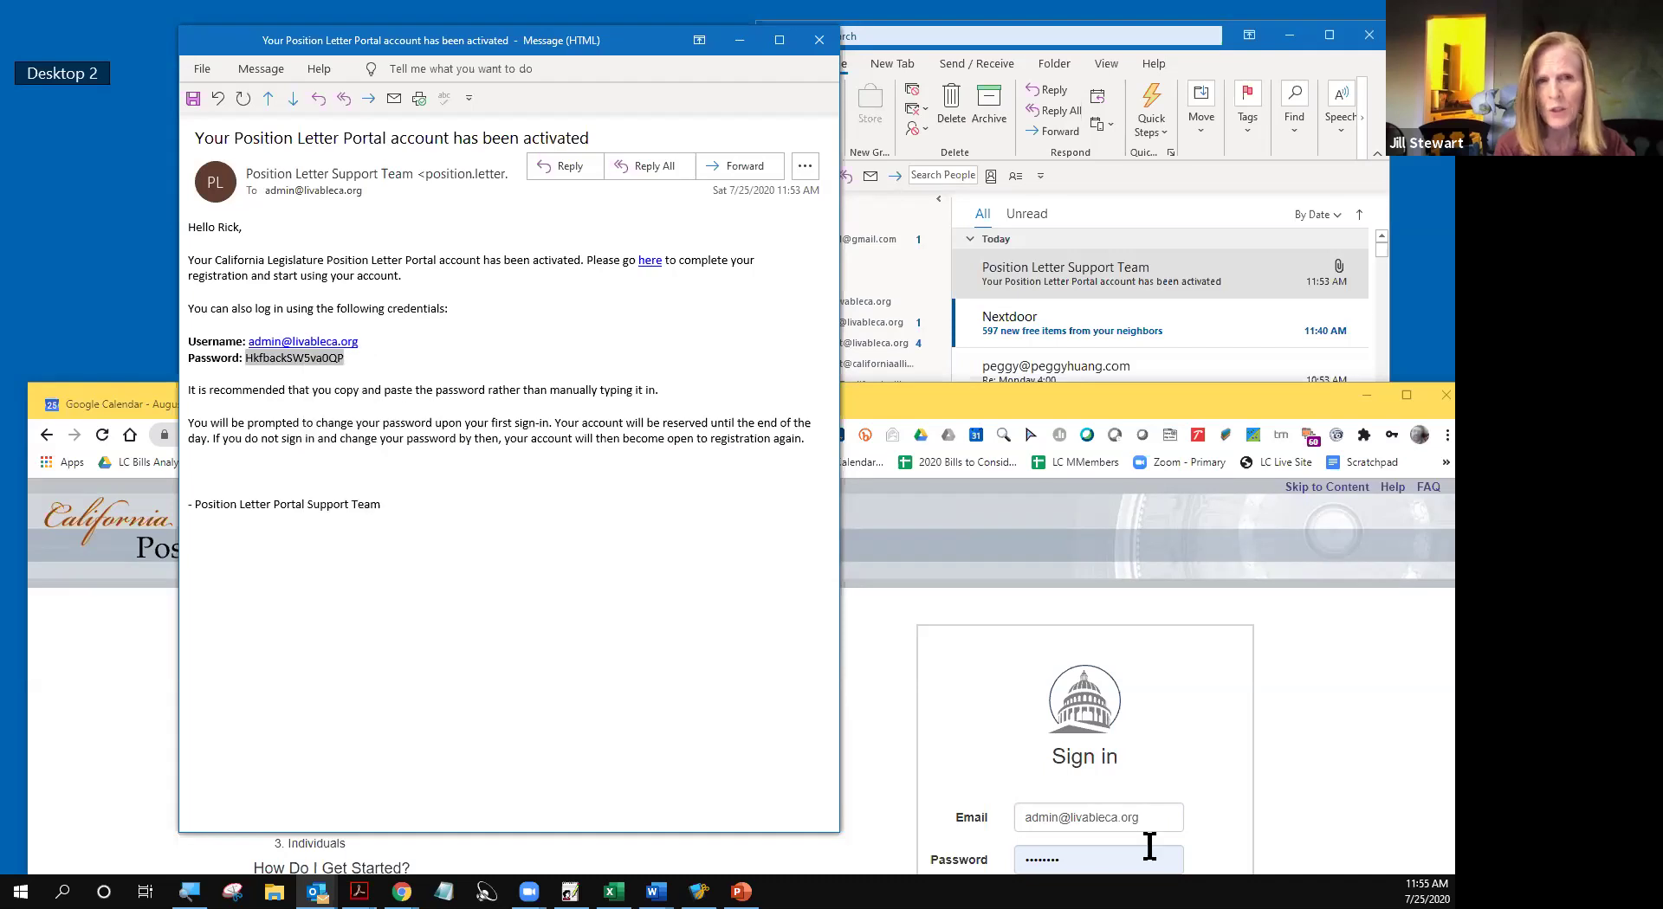
click(1270, 406)
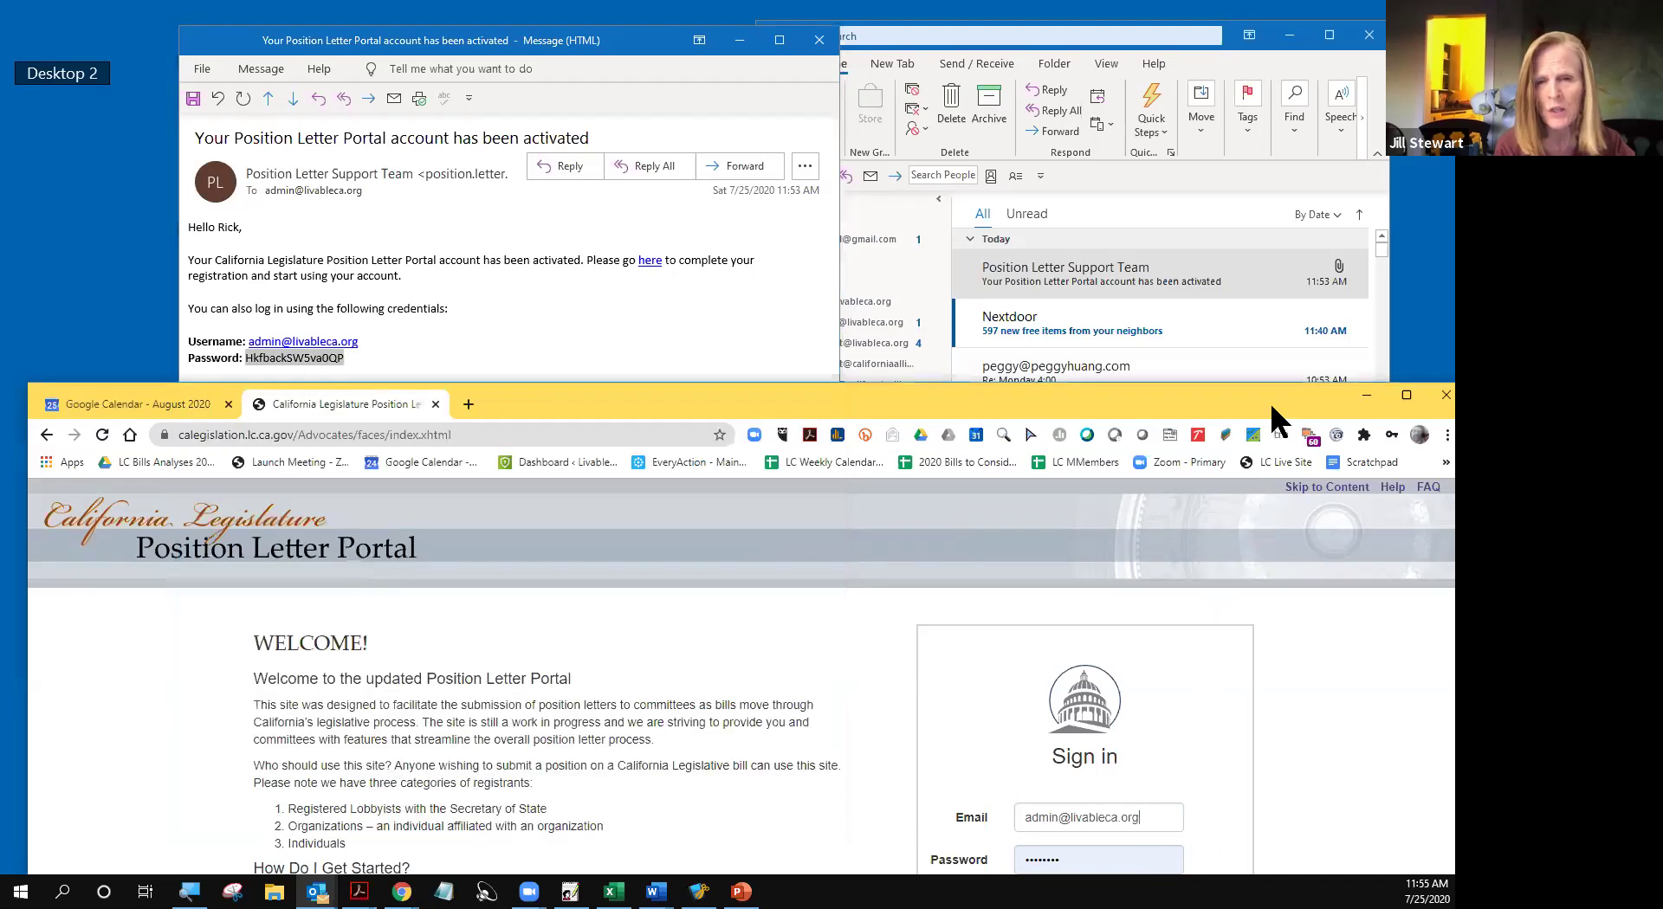
double_click(1031, 719)
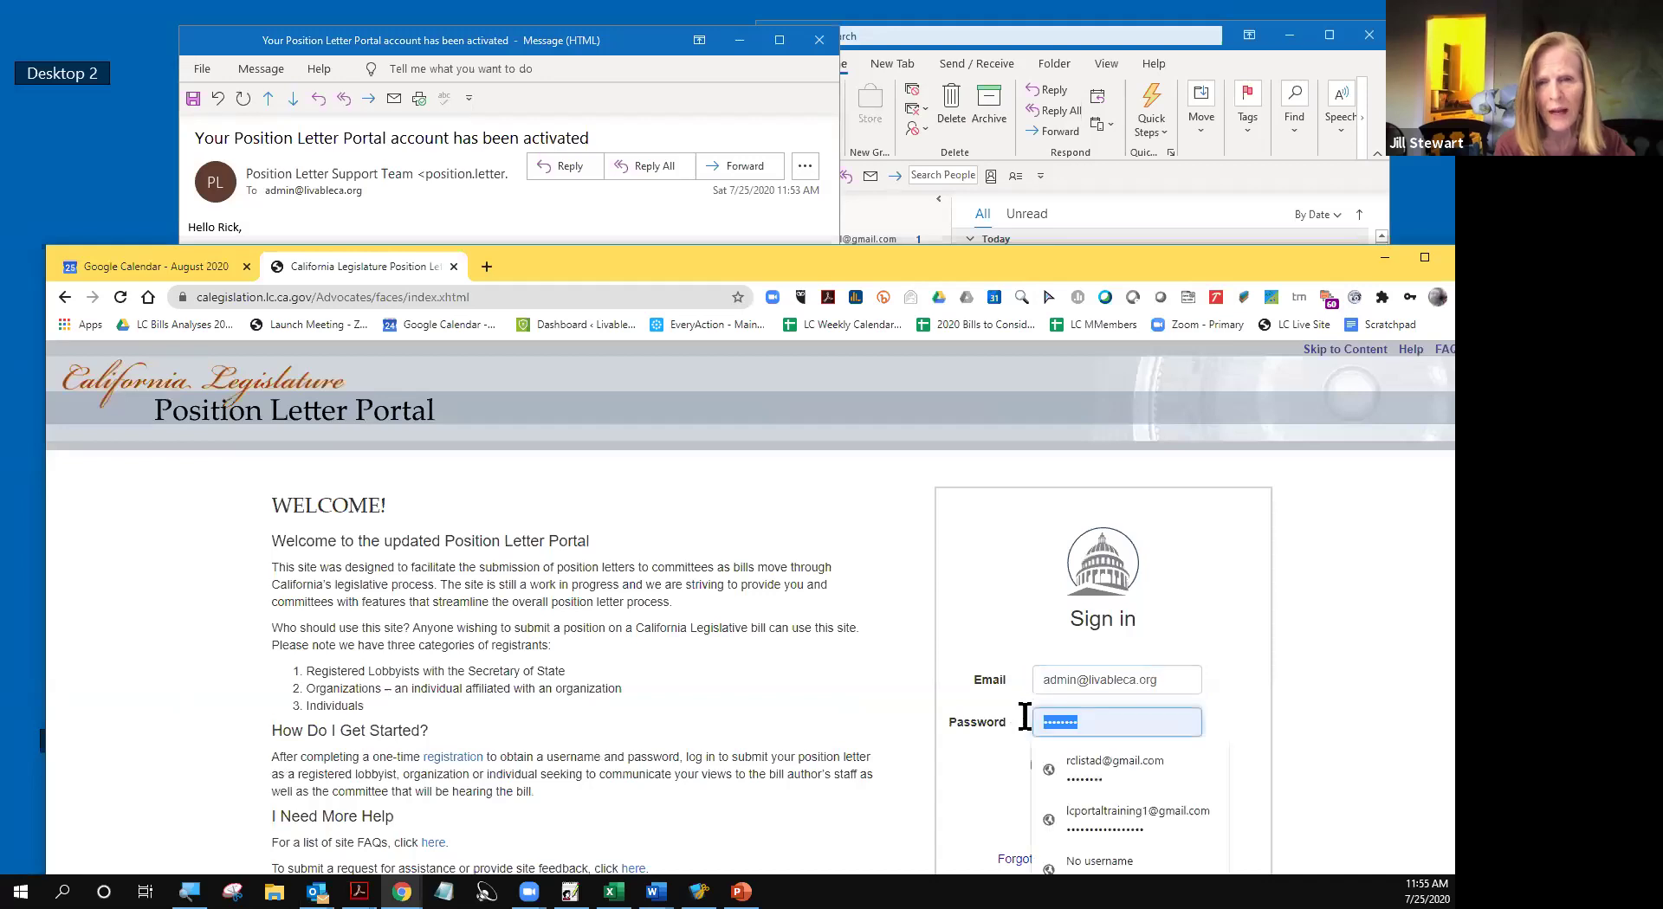
right_click(1070, 726)
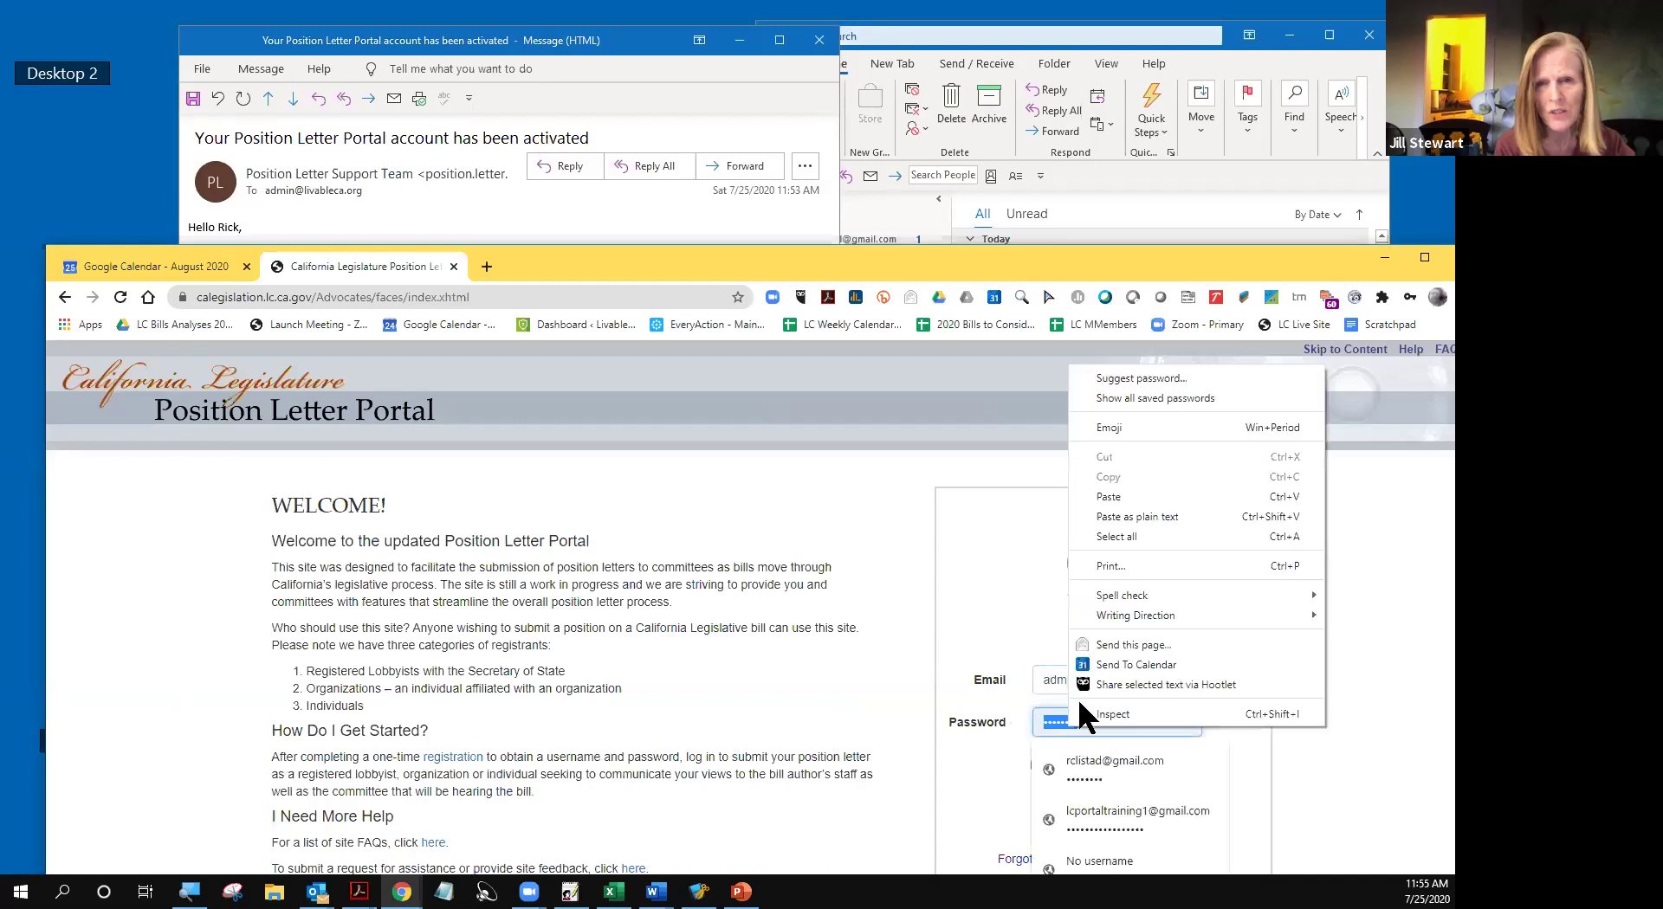
click(1112, 492)
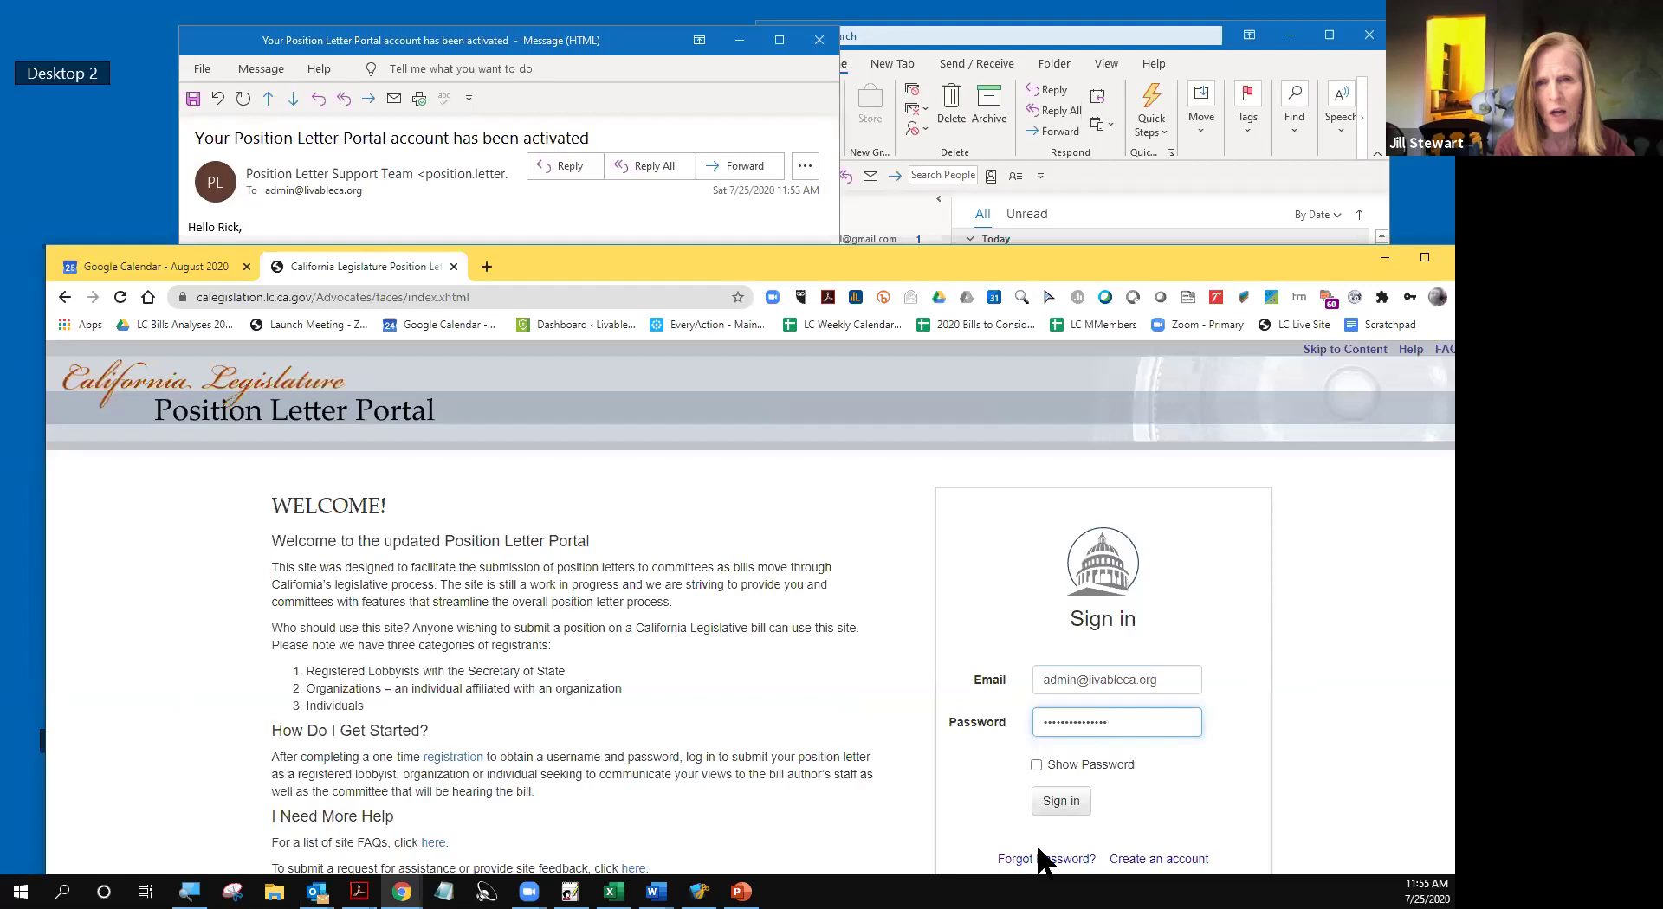
click(1036, 764)
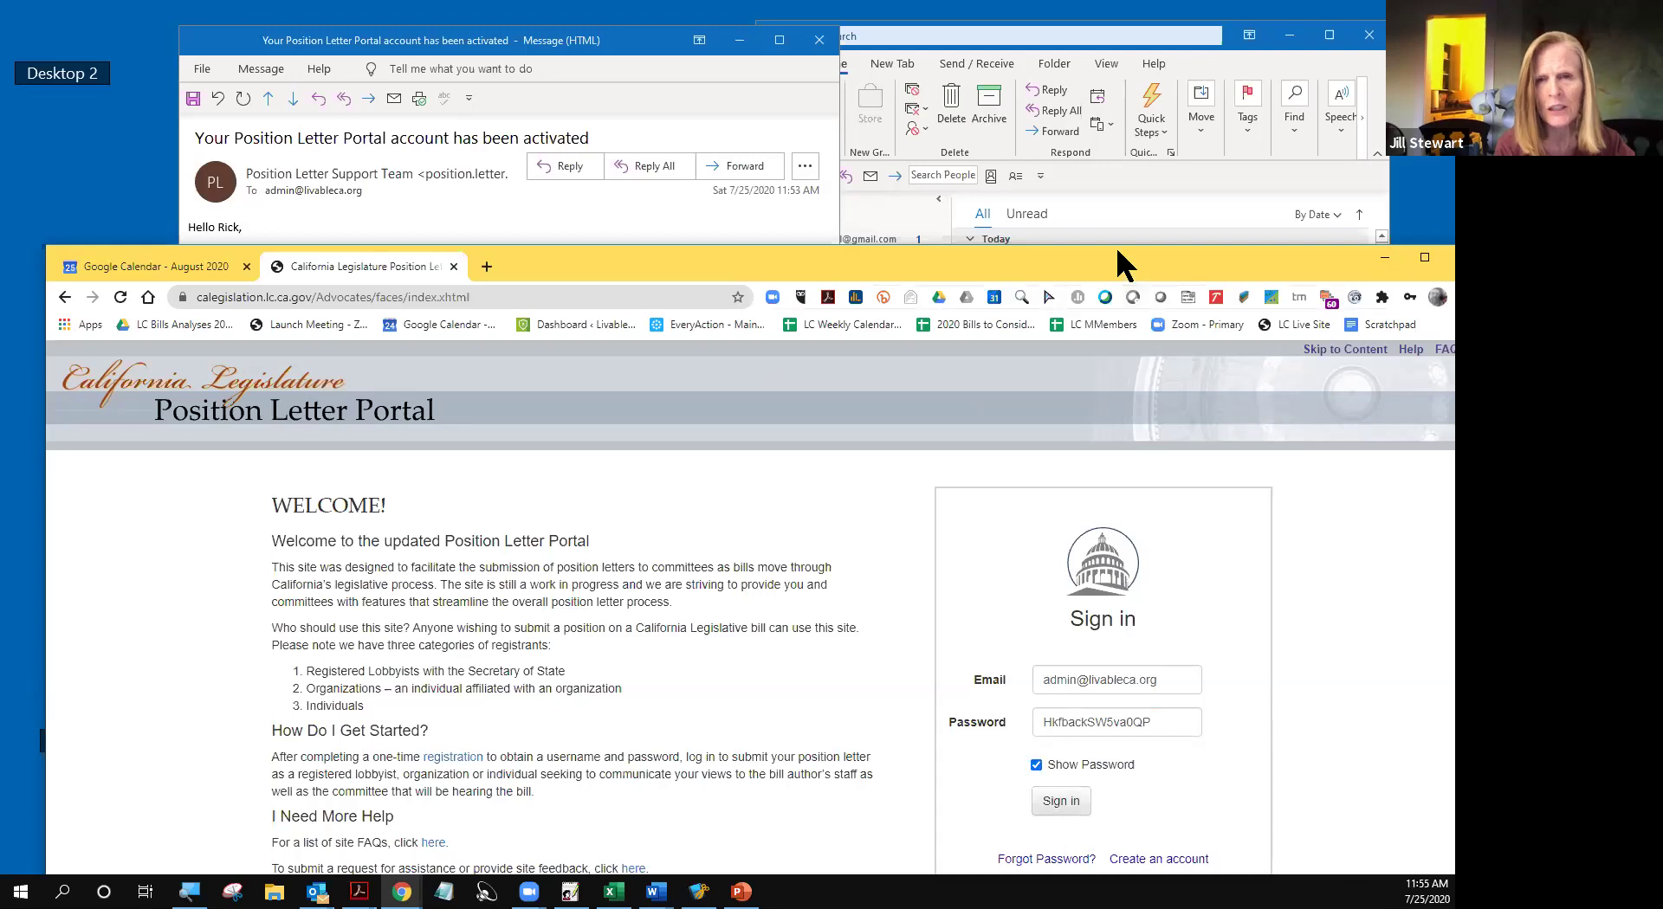
- Sign in, maximize the browser, and decline Chrome's offer to save the password
click(1058, 801)
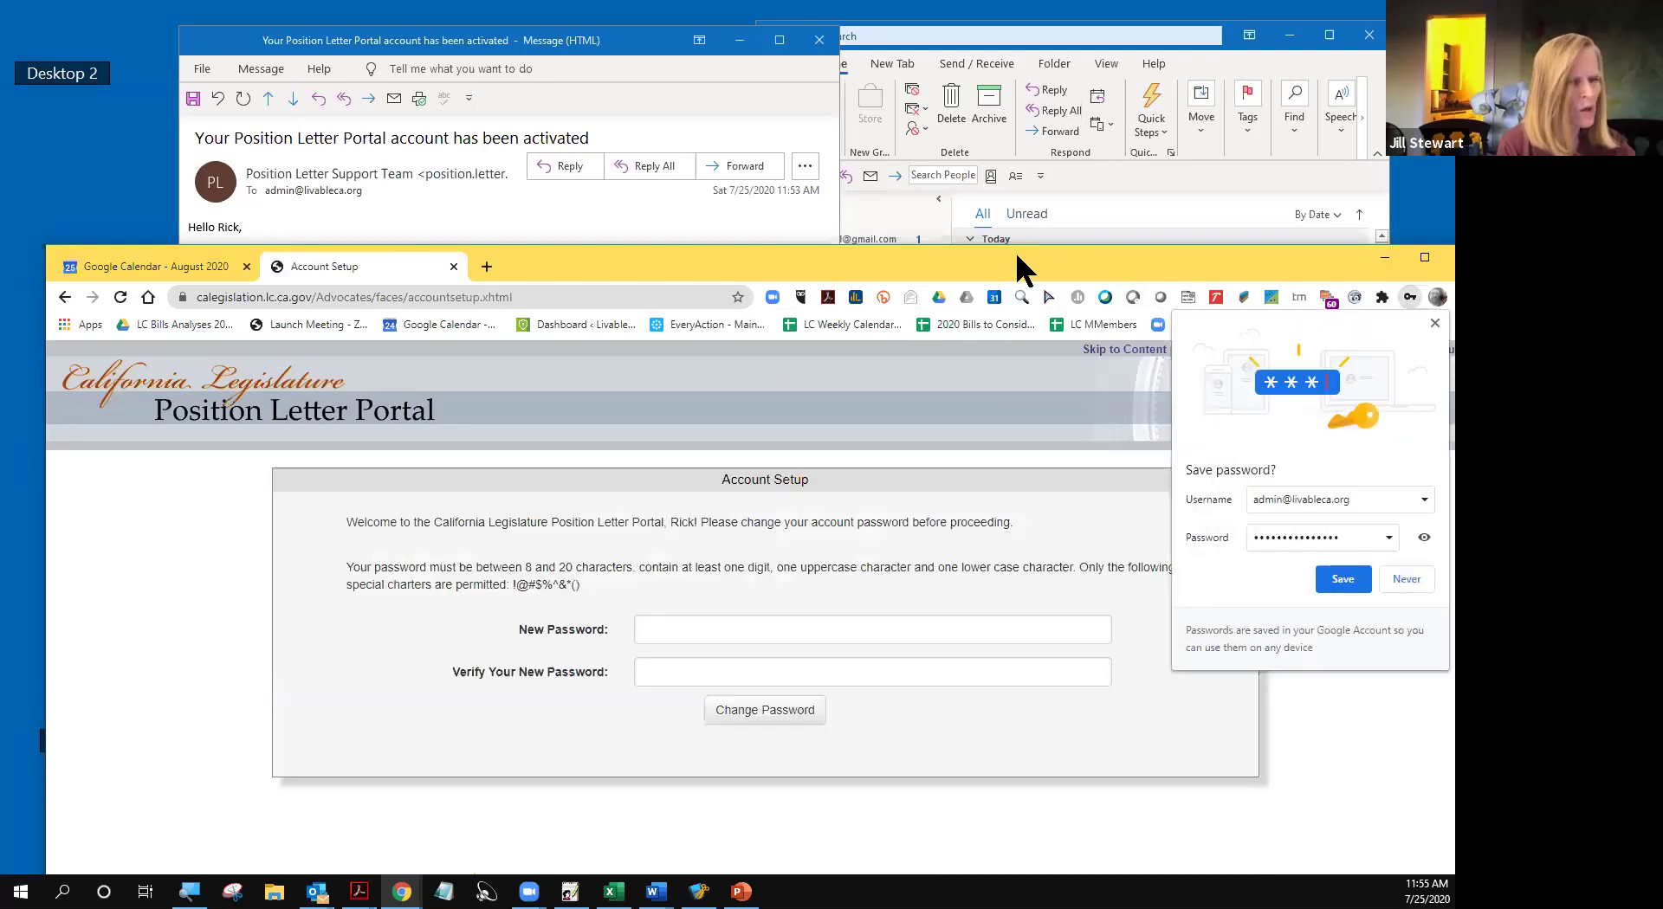
double_click(1015, 251)
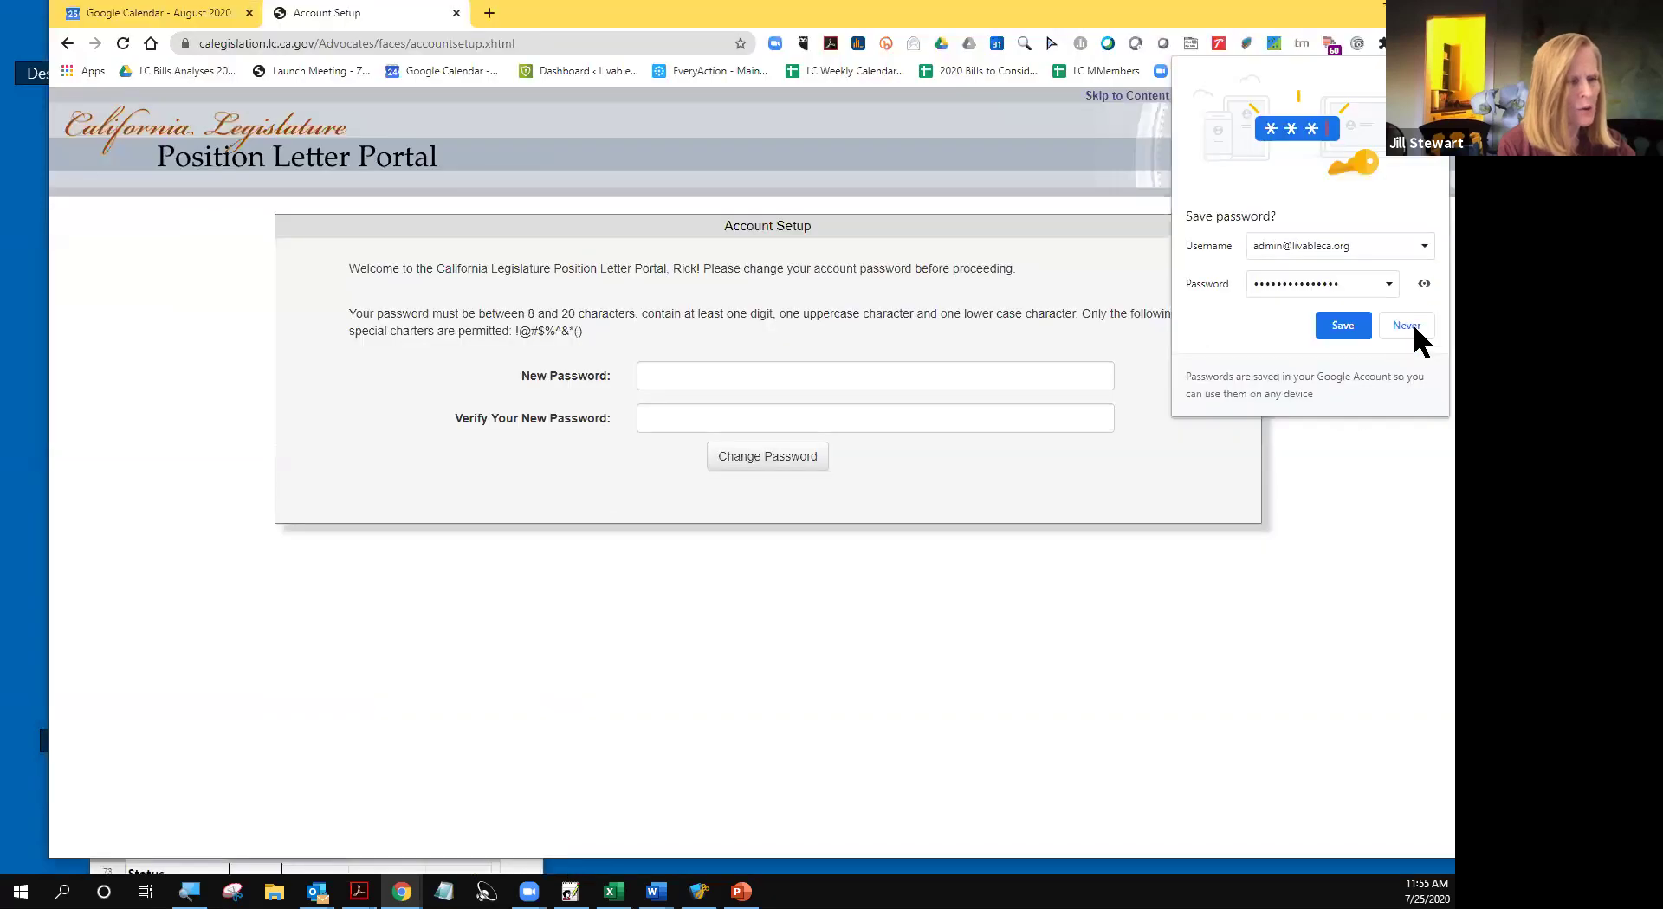
click(1345, 326)
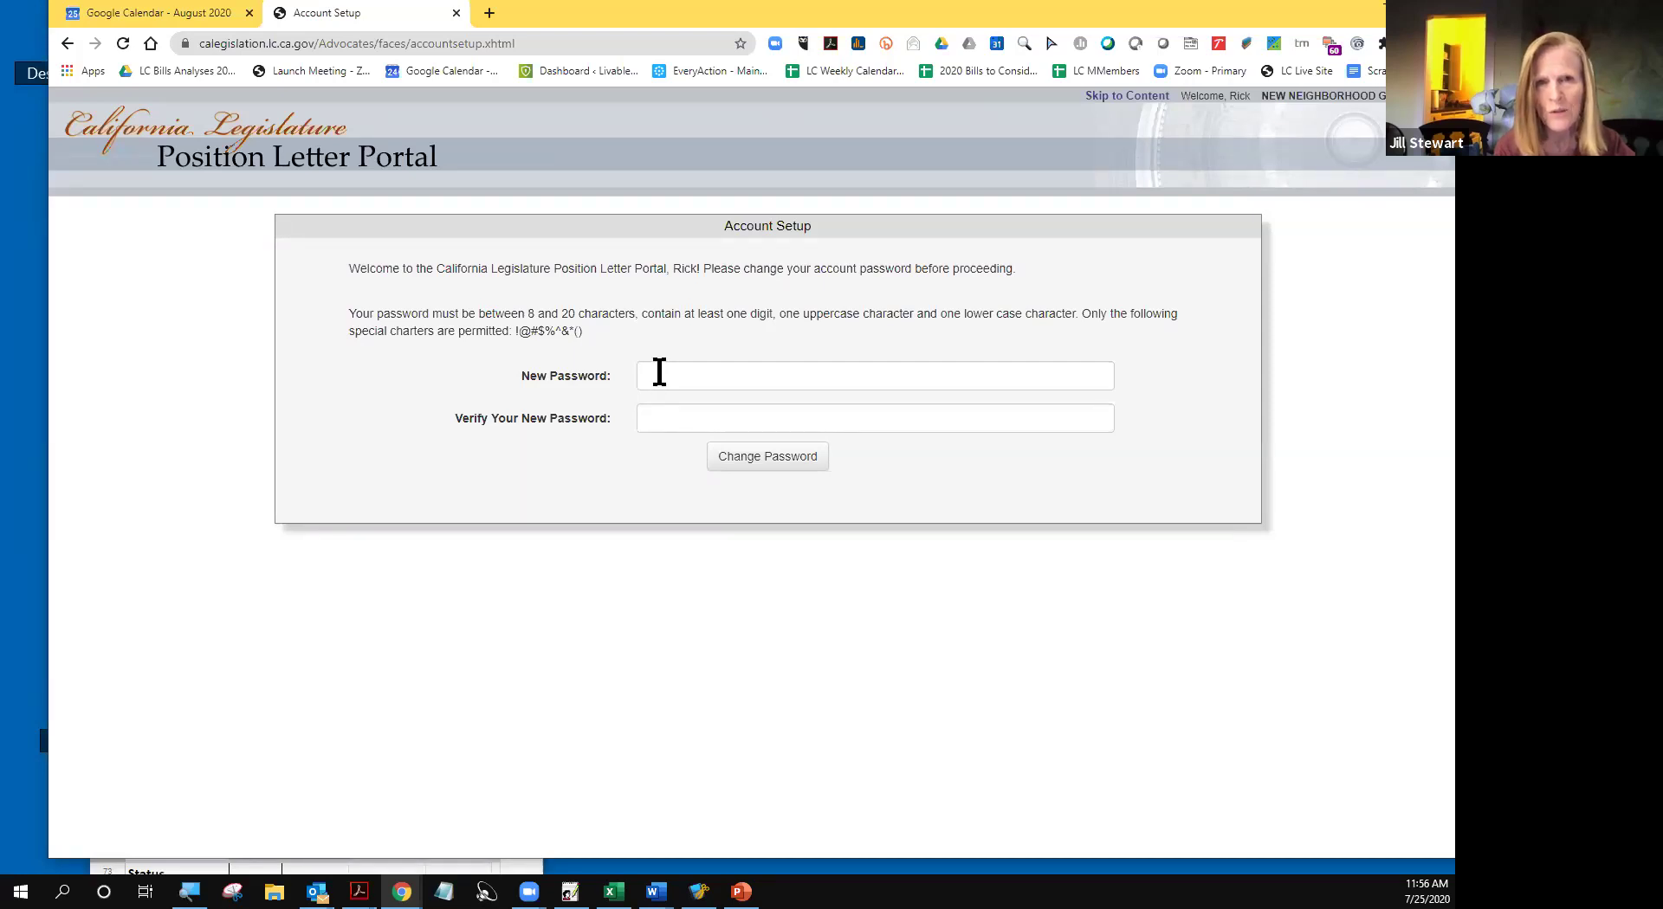
- Type the new account password into the New Password field
click(659, 373)
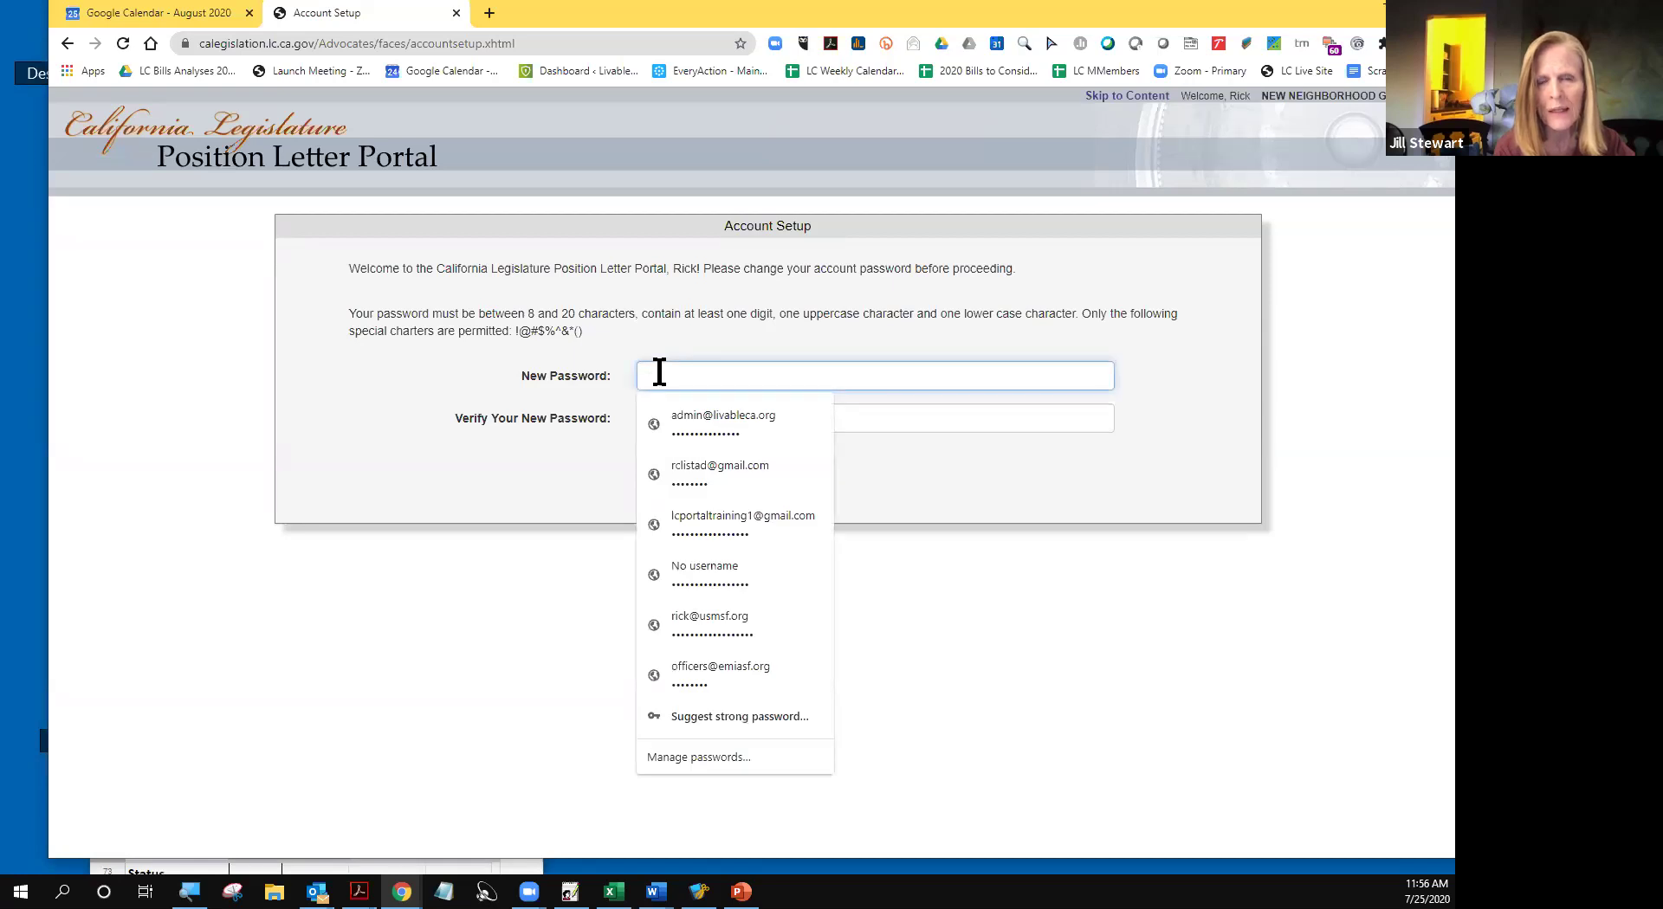
text(••)
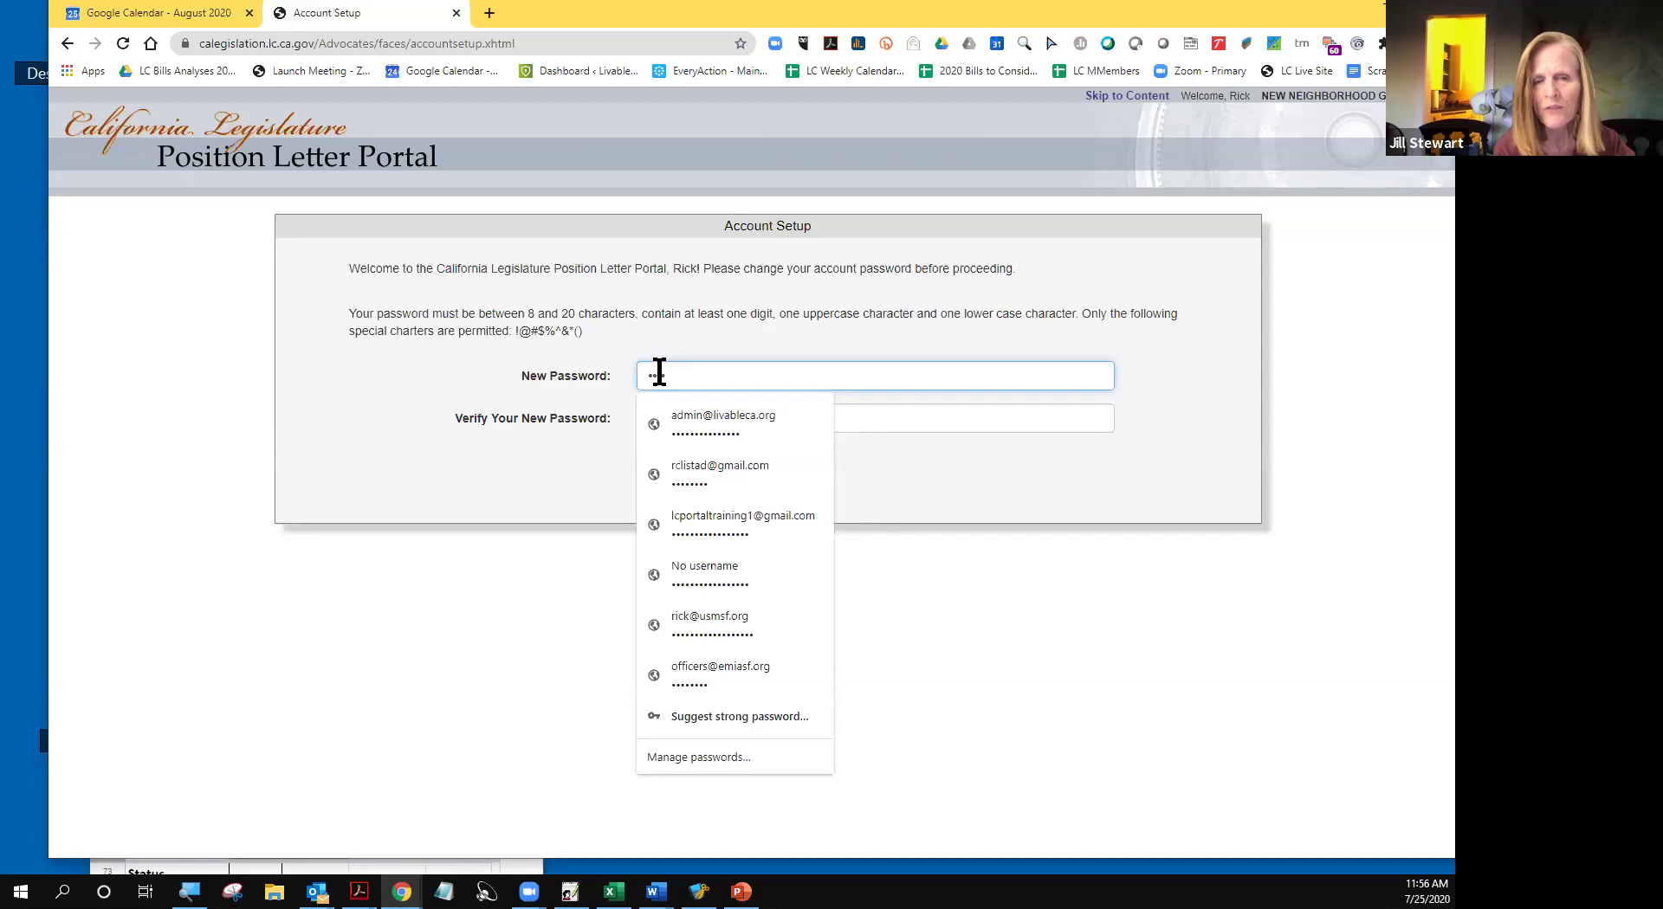
text(•••••••••)
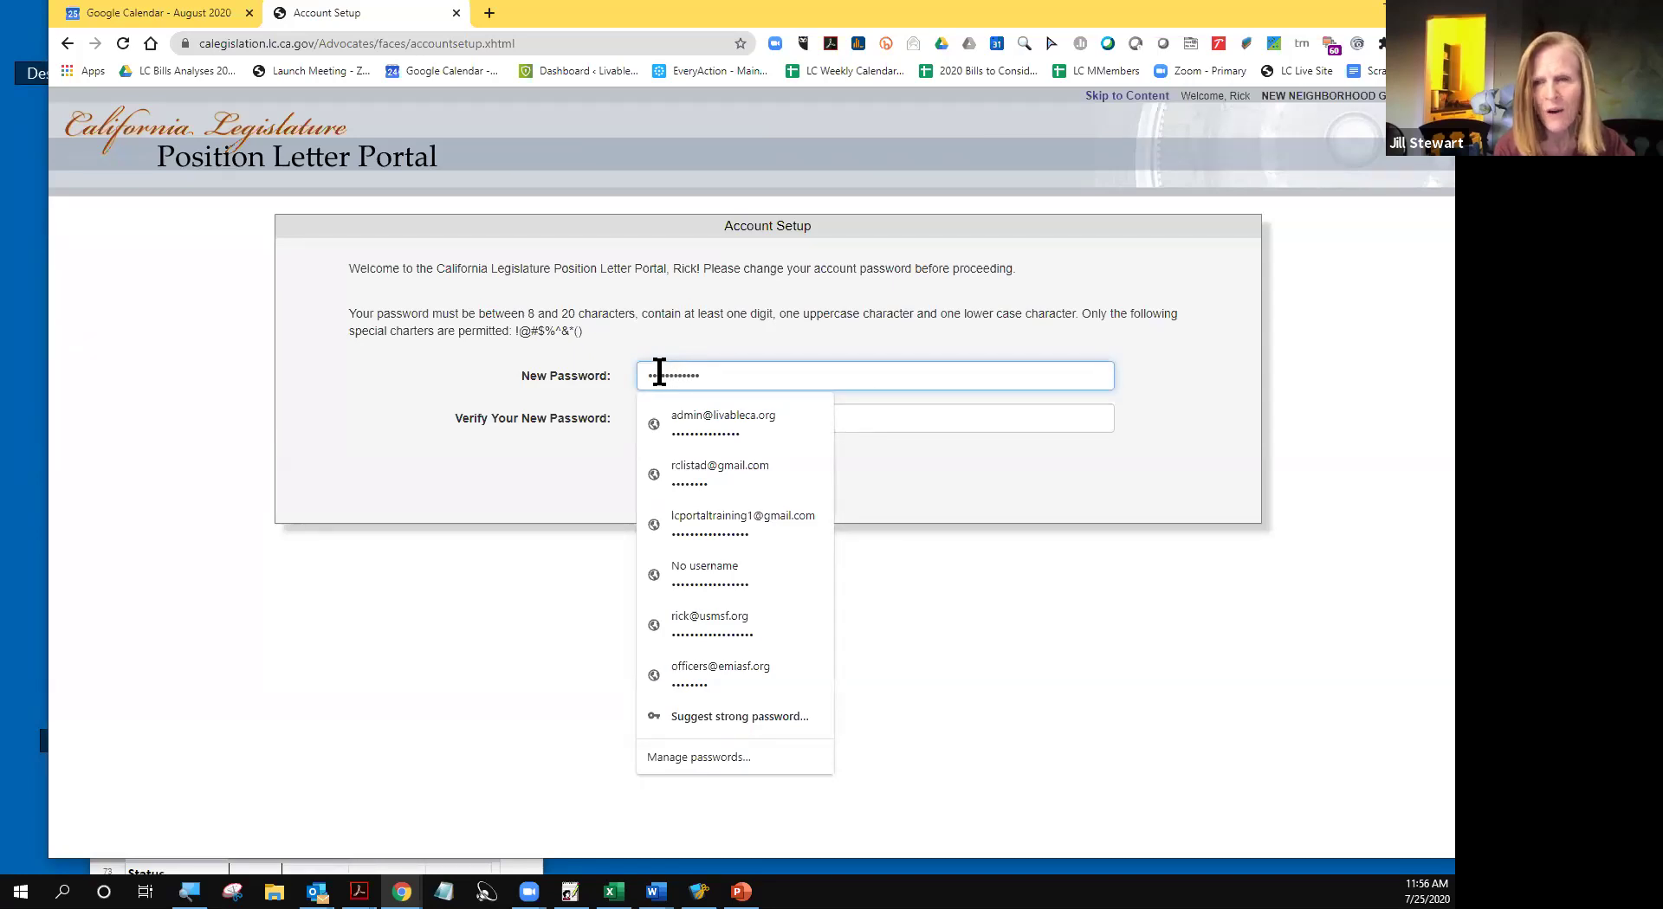
text(••)
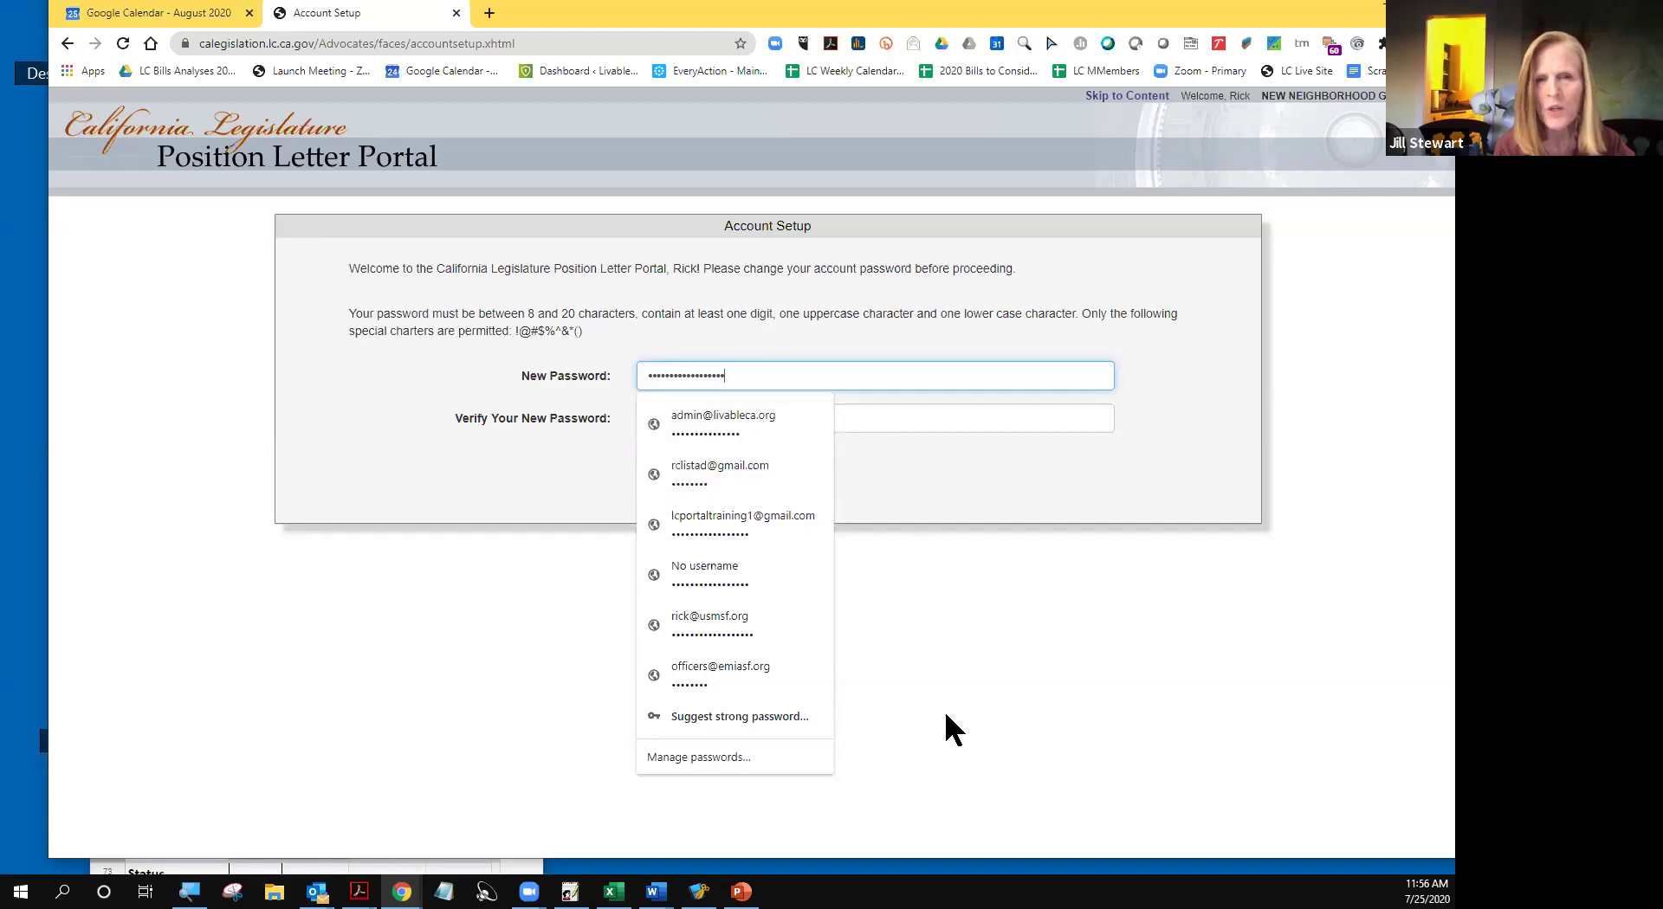
click(984, 714)
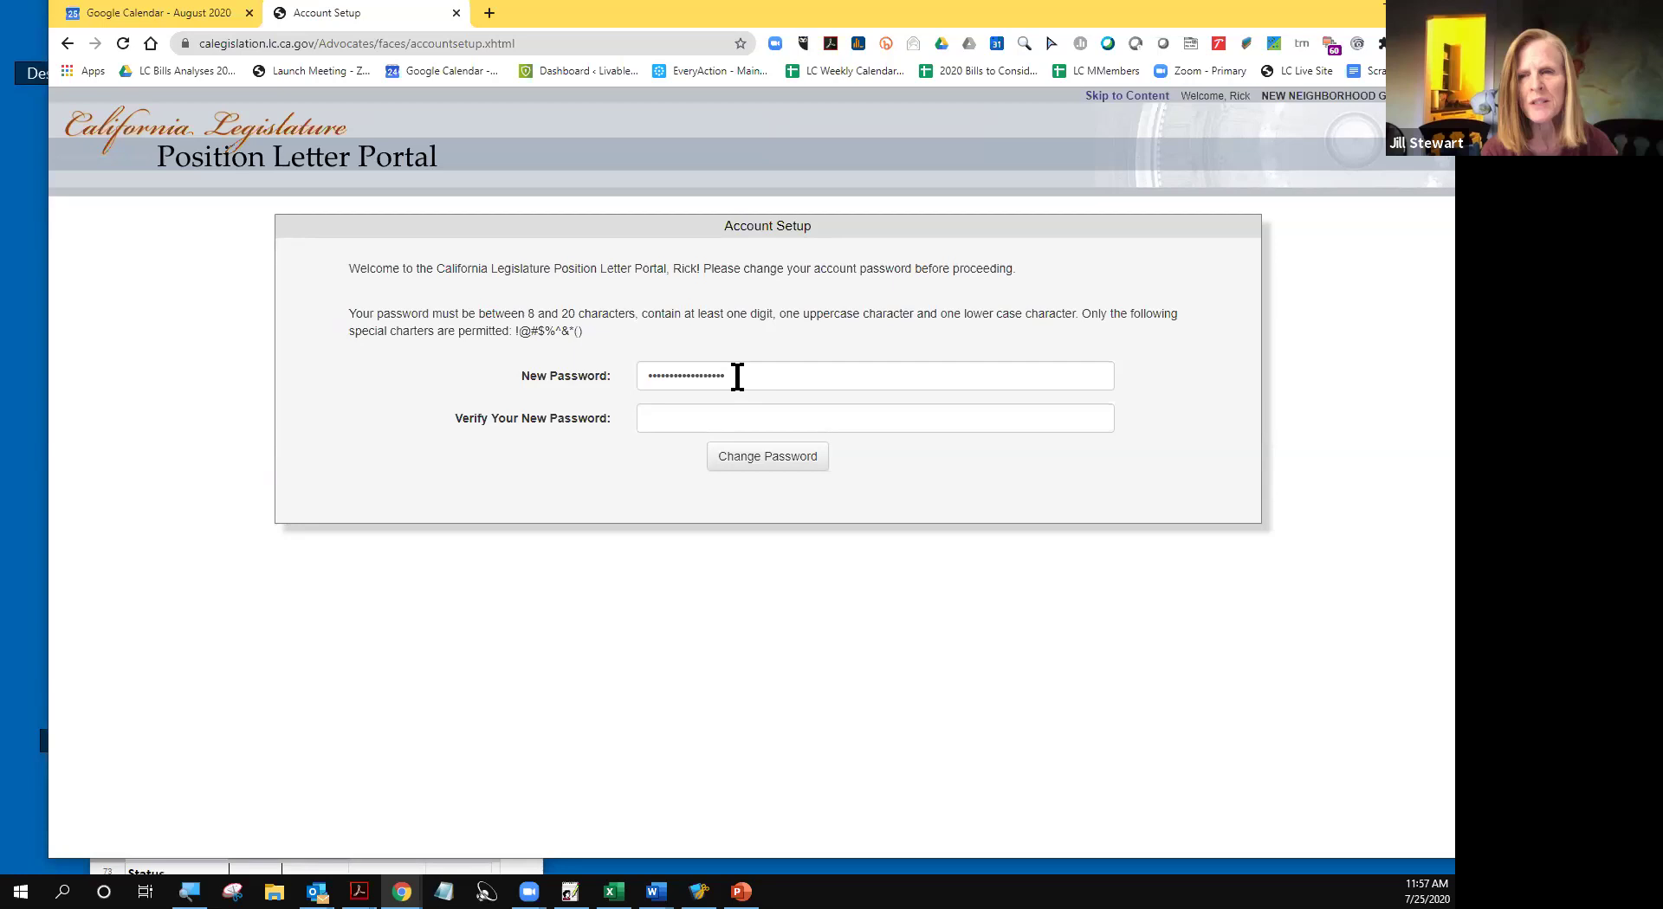
- Replace the New Password entry with a freshly retyped new password
drag(733, 372, 623, 364)
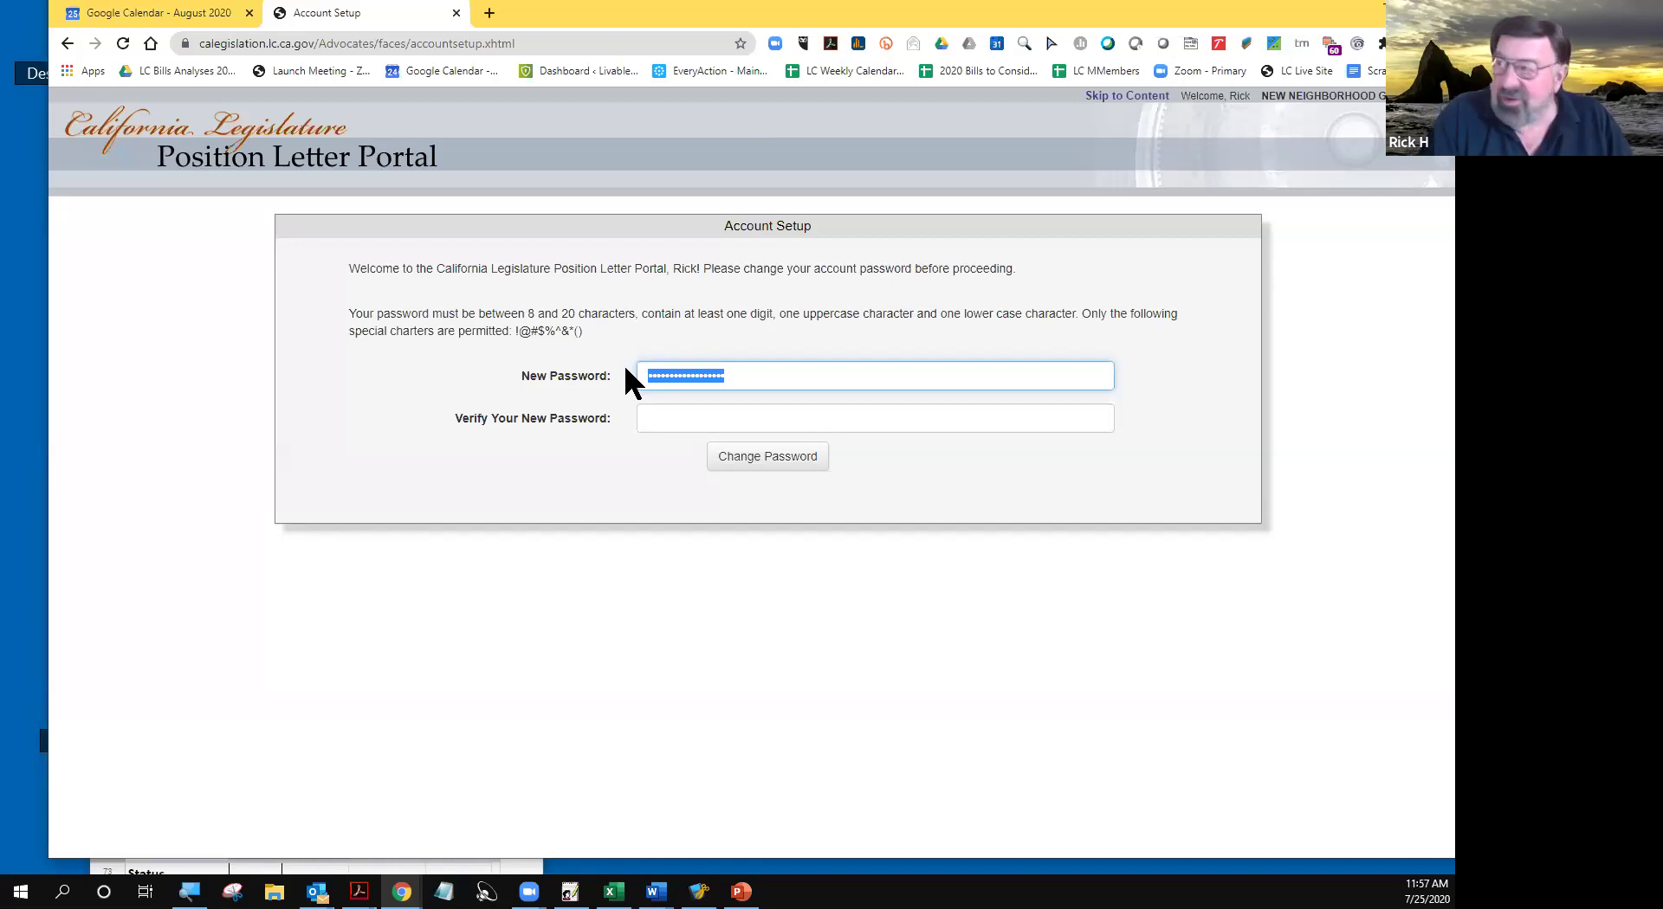
text(R)
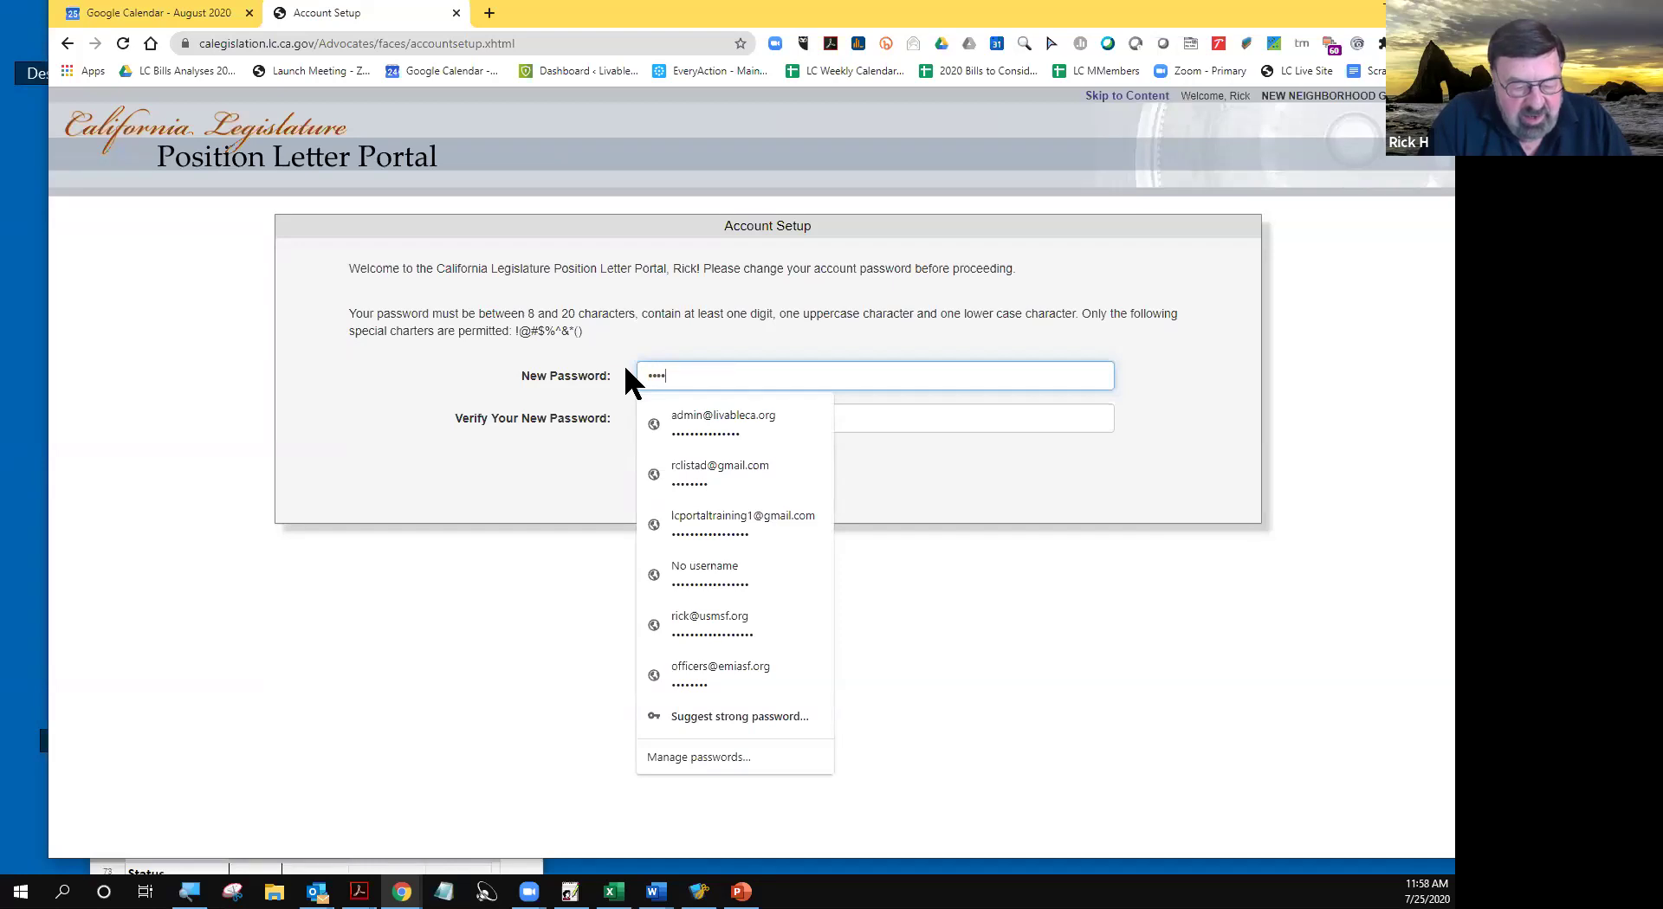
text(••••••)
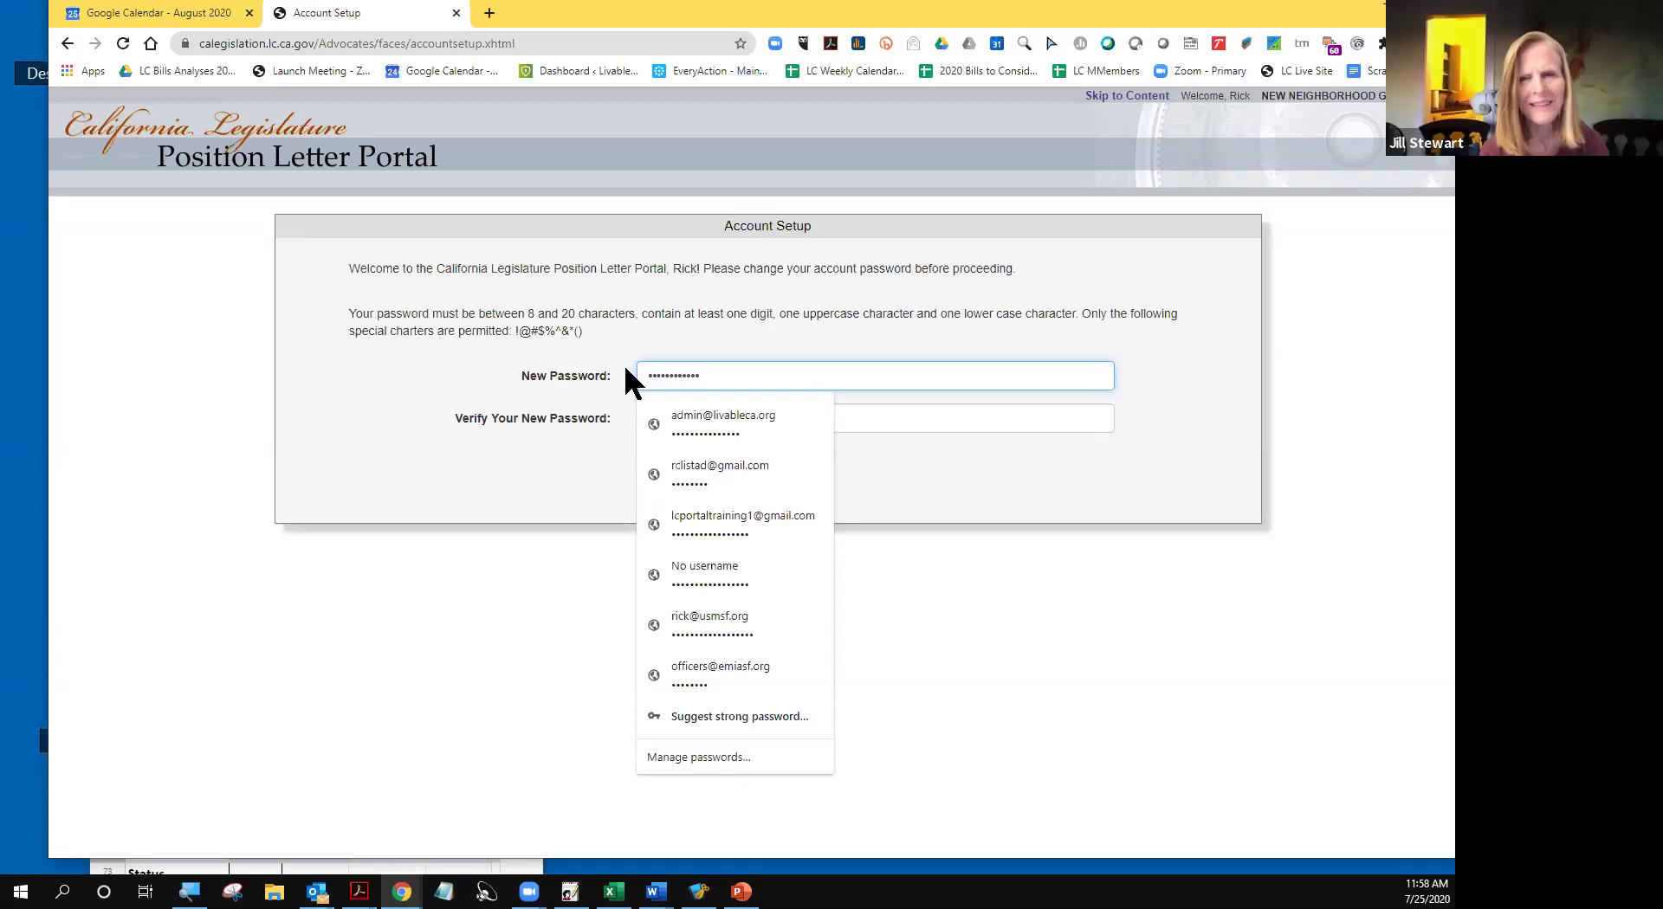
text(•••••)
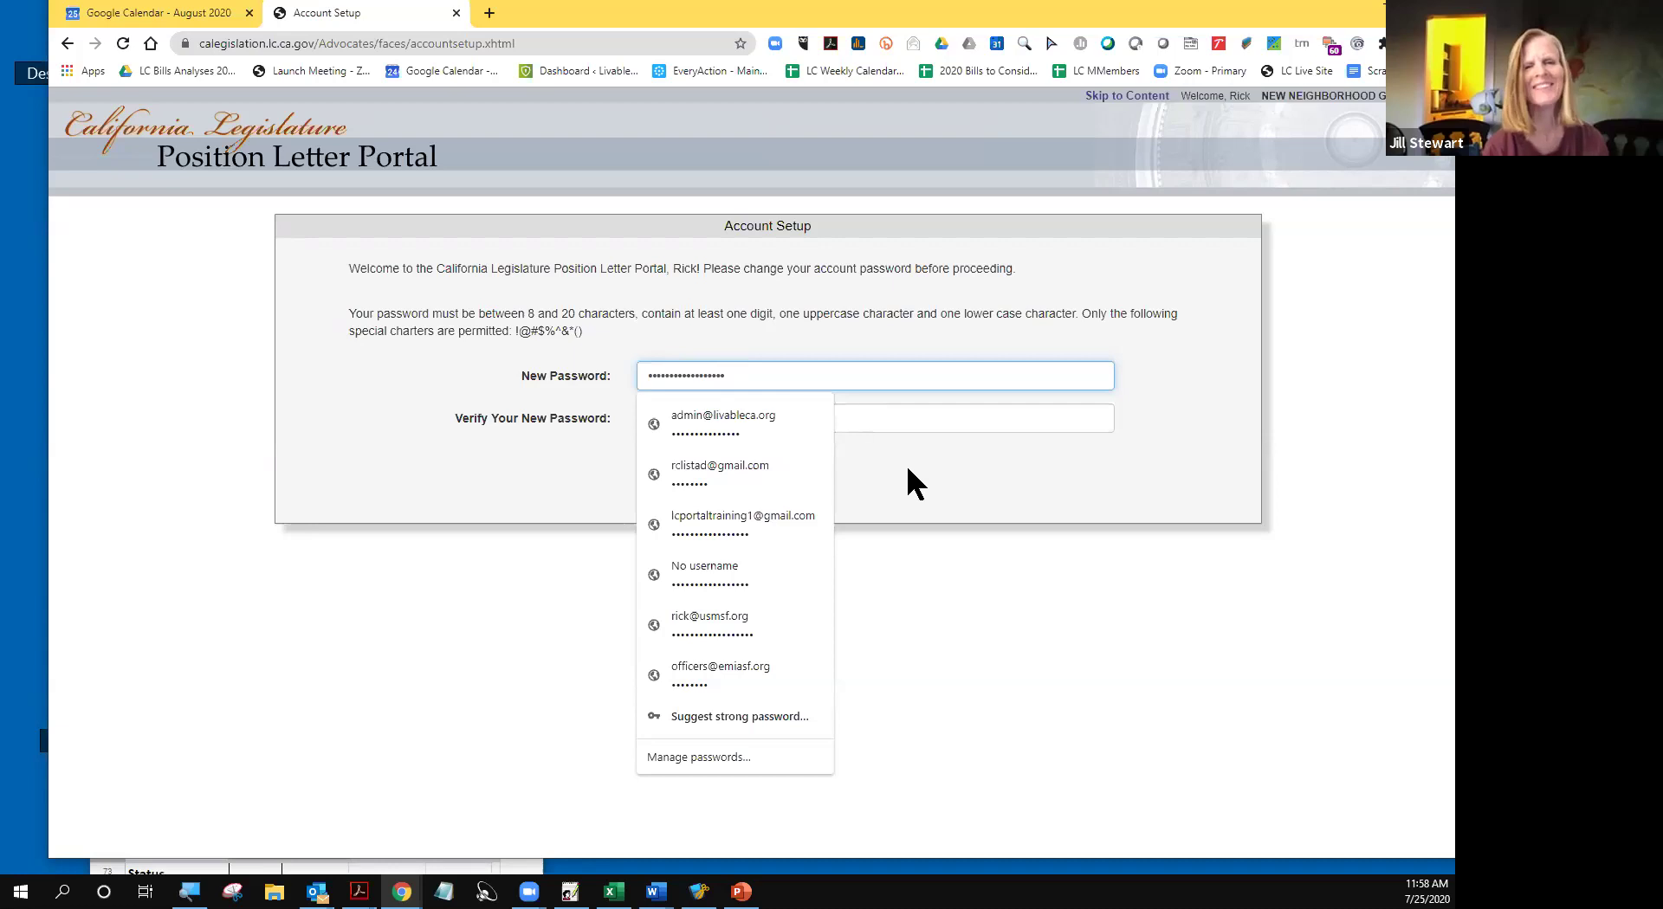
click(902, 424)
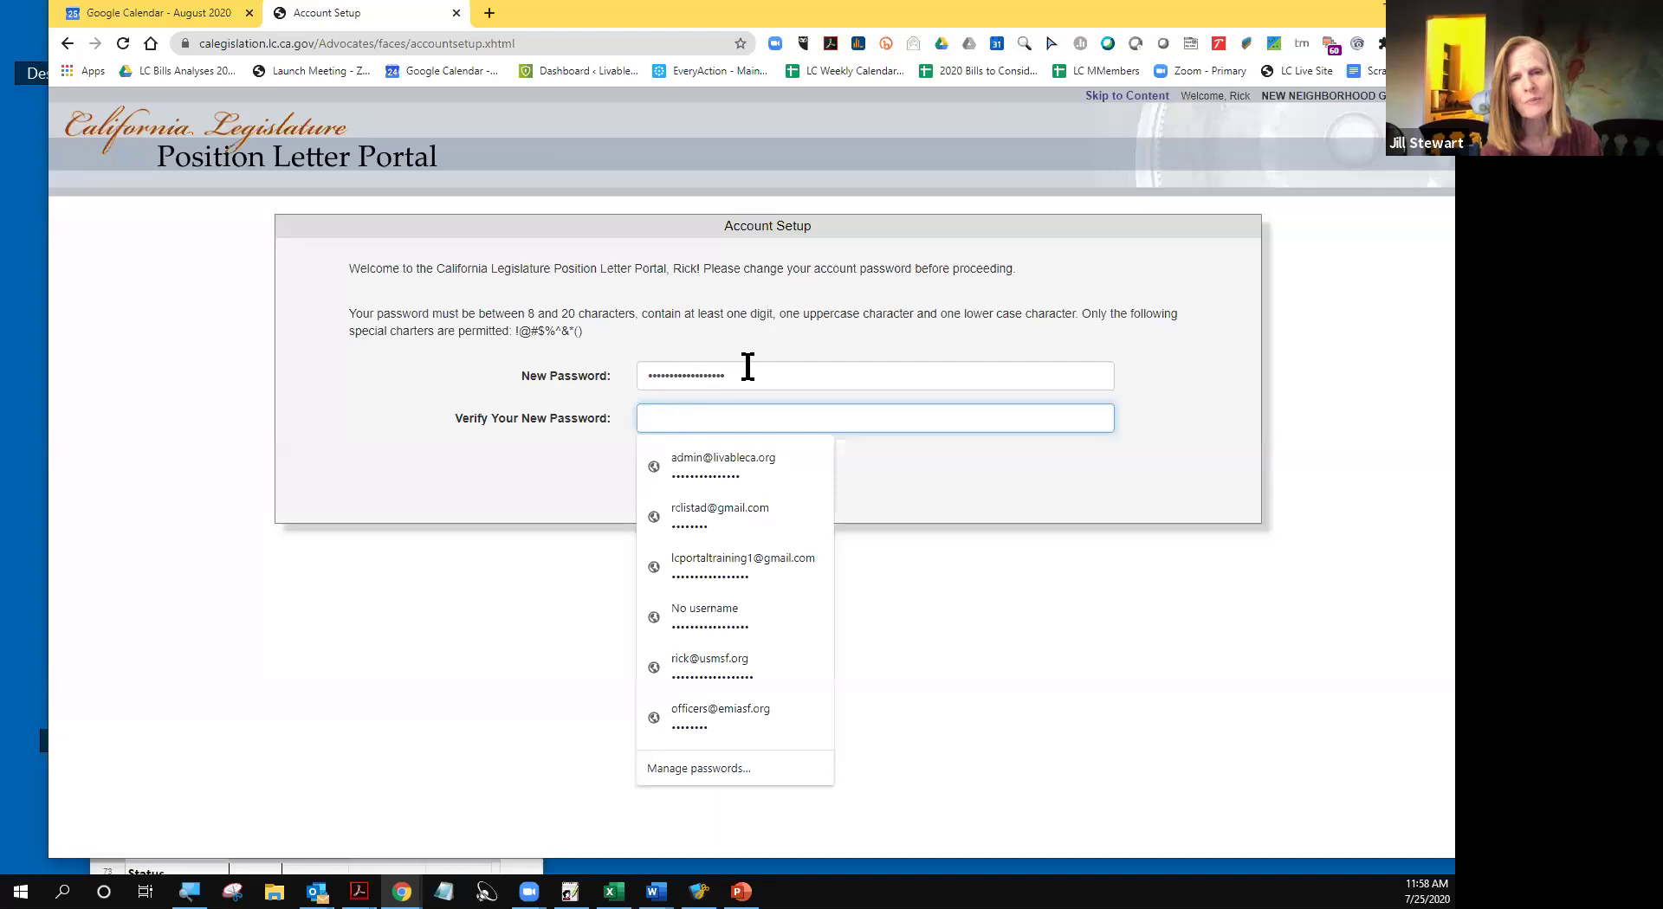
- Begin entering the password confirmation in the Verify Your New Password field
drag(732, 375, 640, 374)
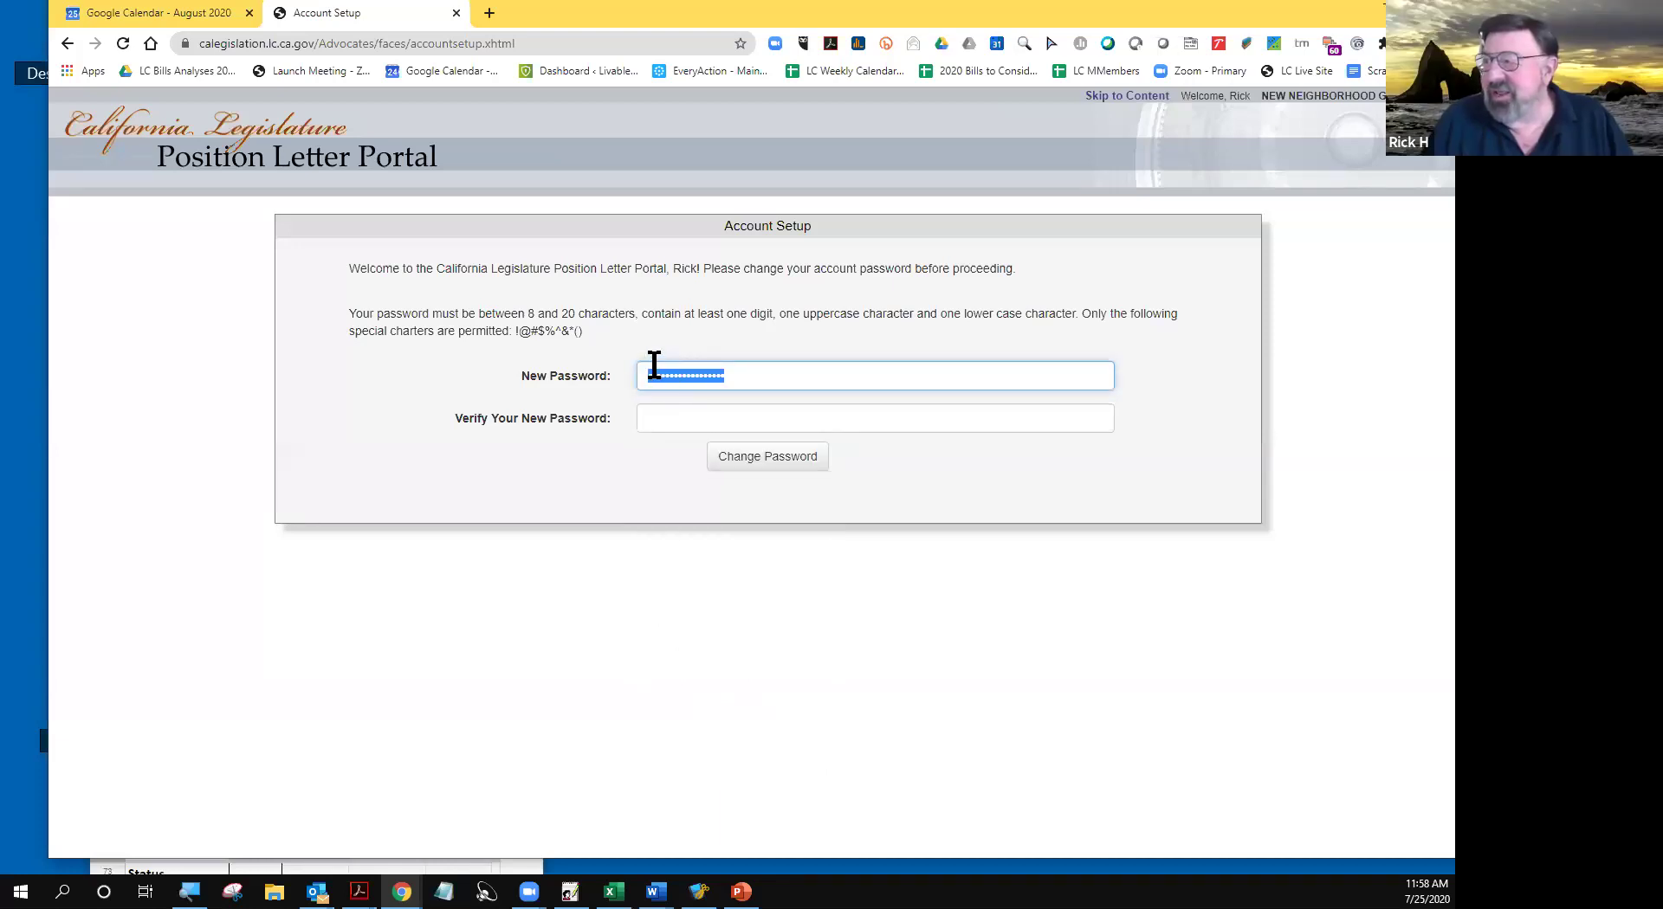
right_click(655, 374)
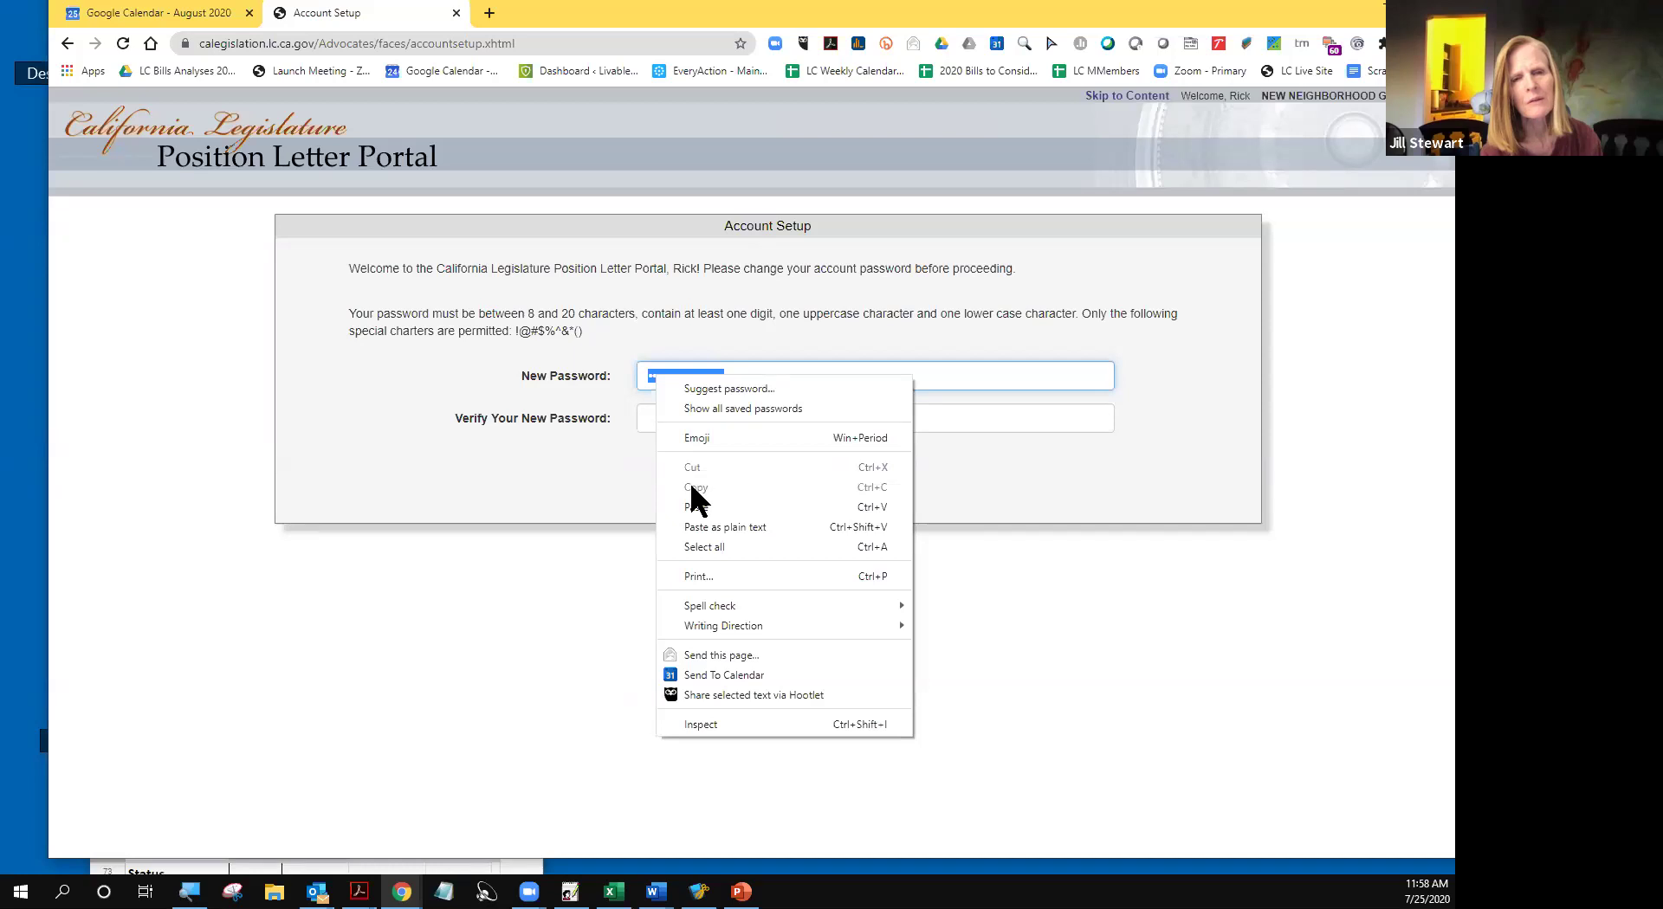
click(596, 464)
click(650, 414)
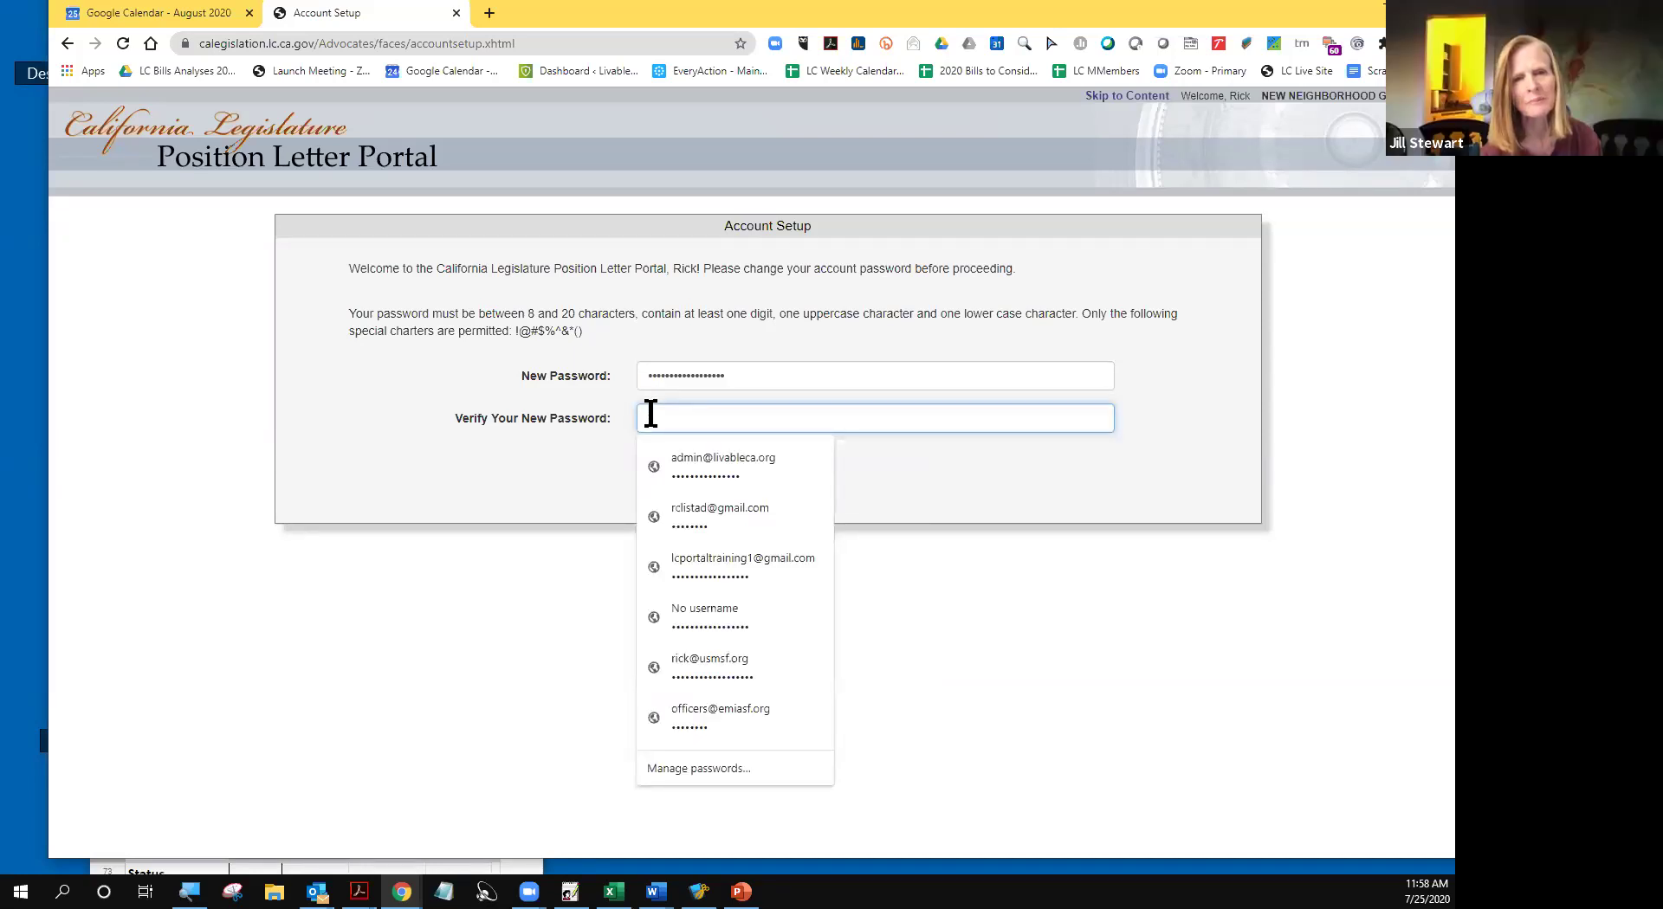
key(Escape)
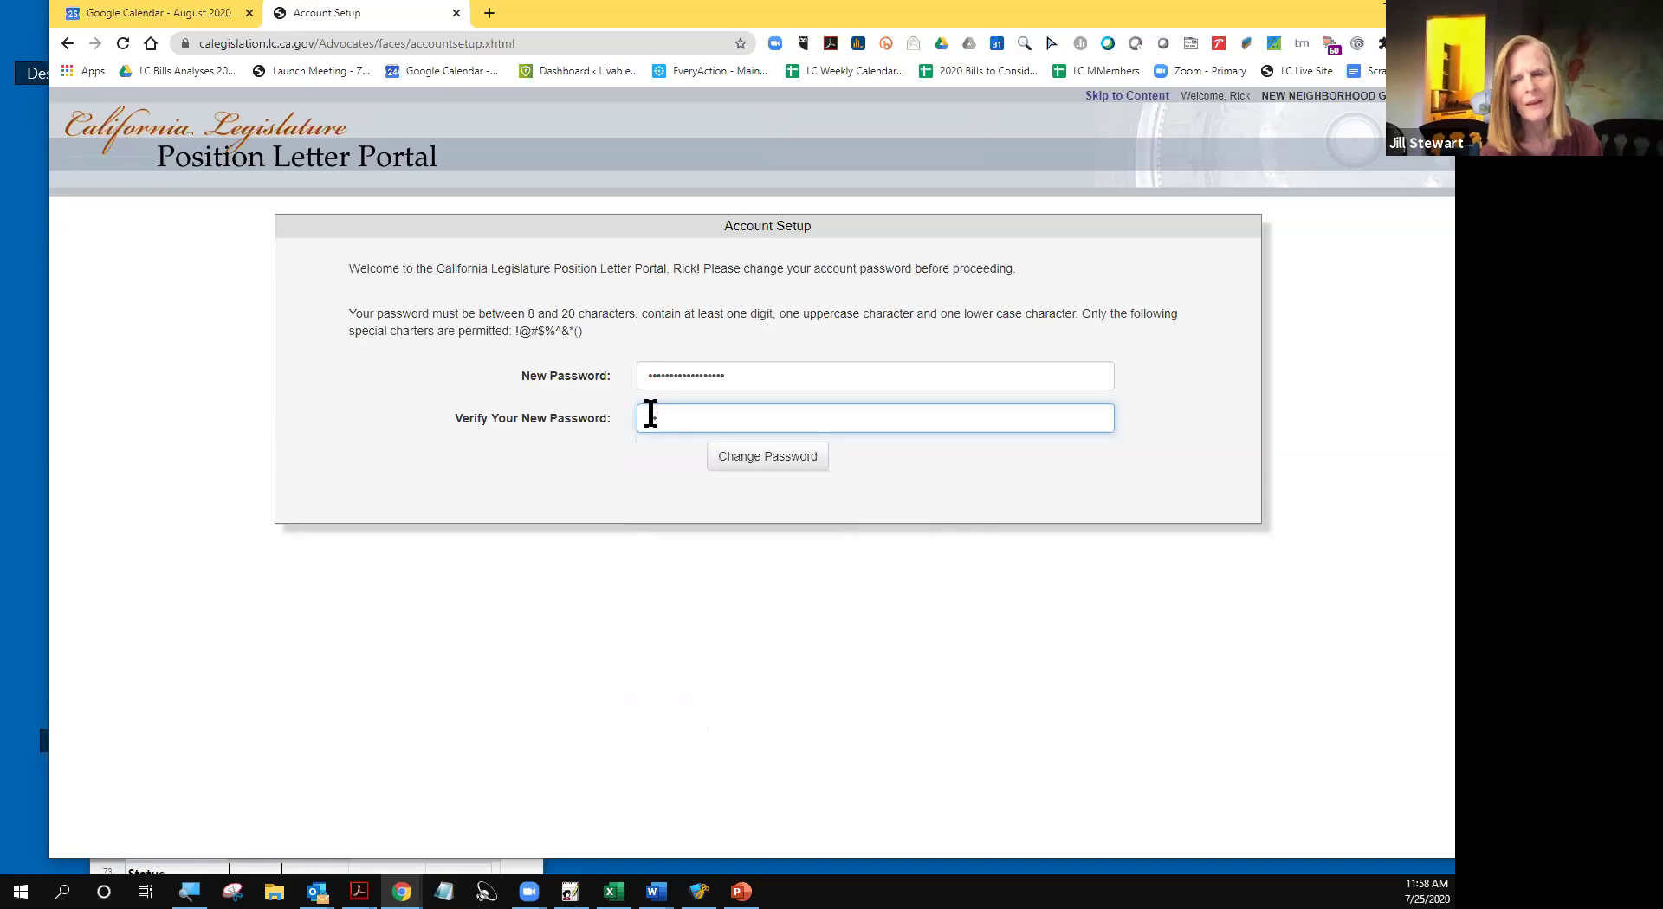
text(•••••)
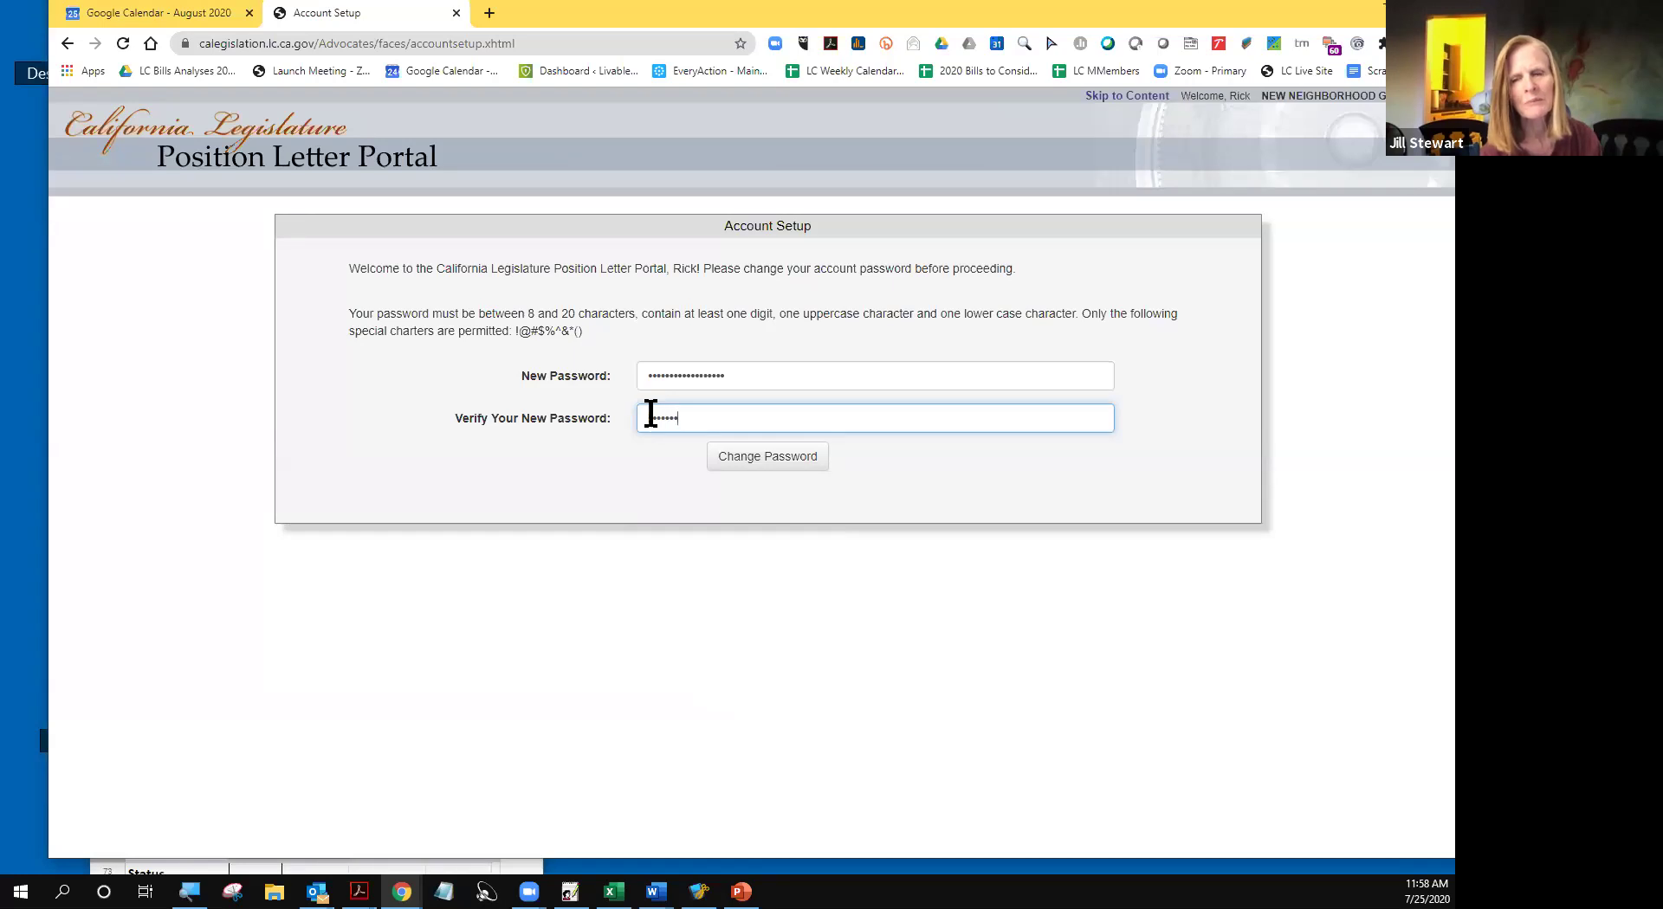
- Clear the partial confirmation and retype the matching password in the Verify field
drag(705, 427, 612, 425)
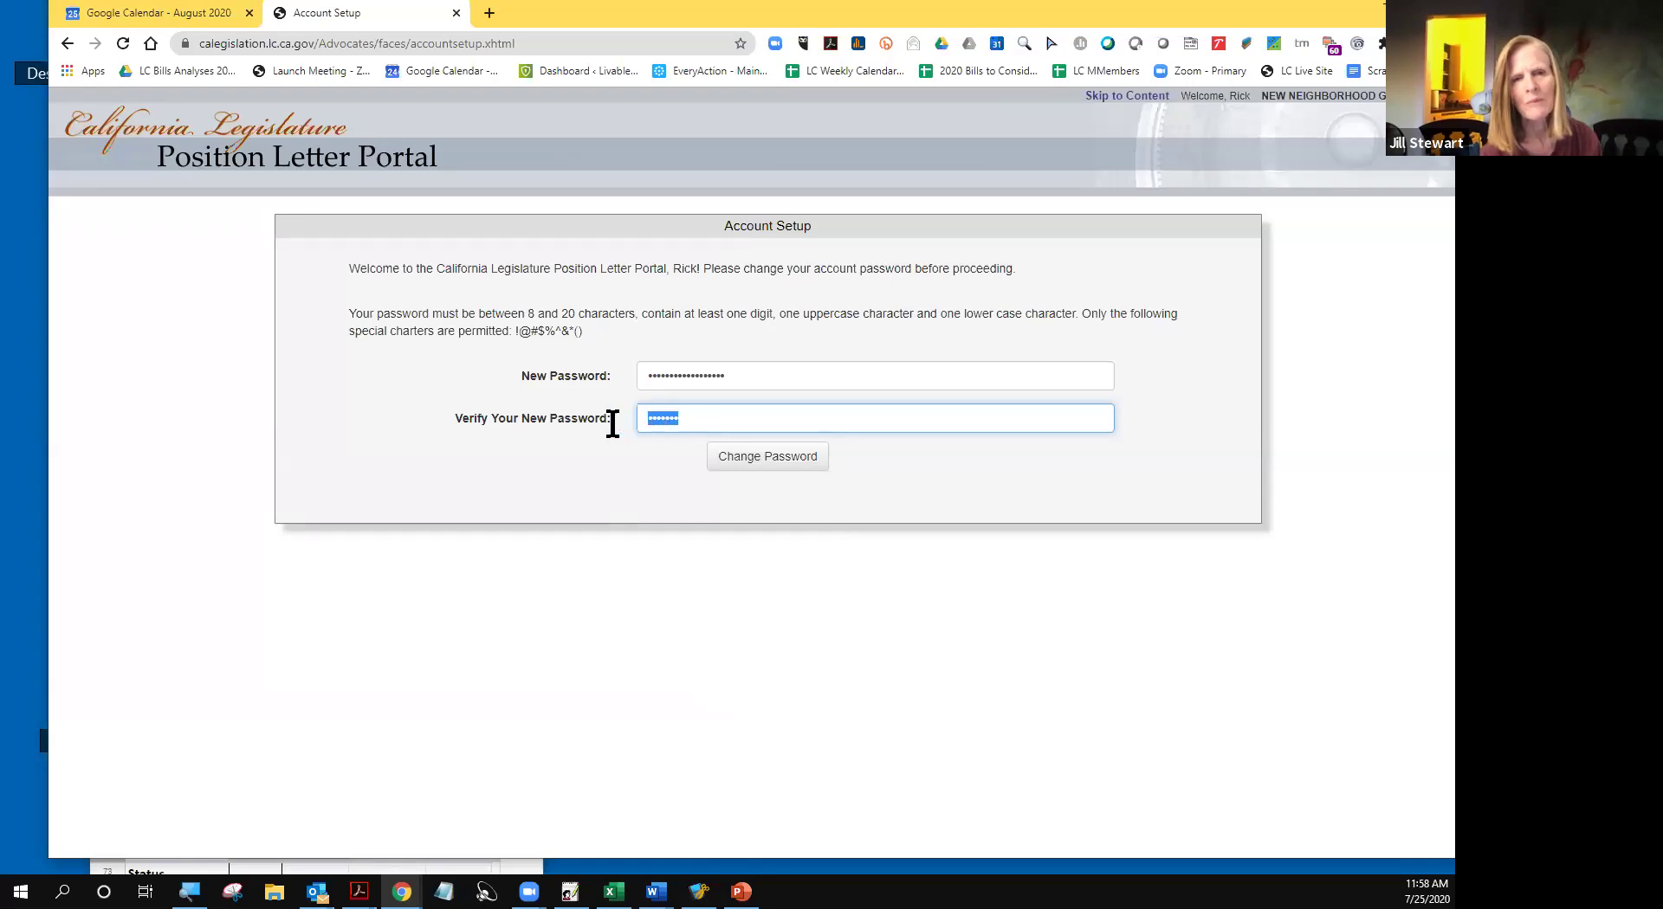
key(BackSpace)
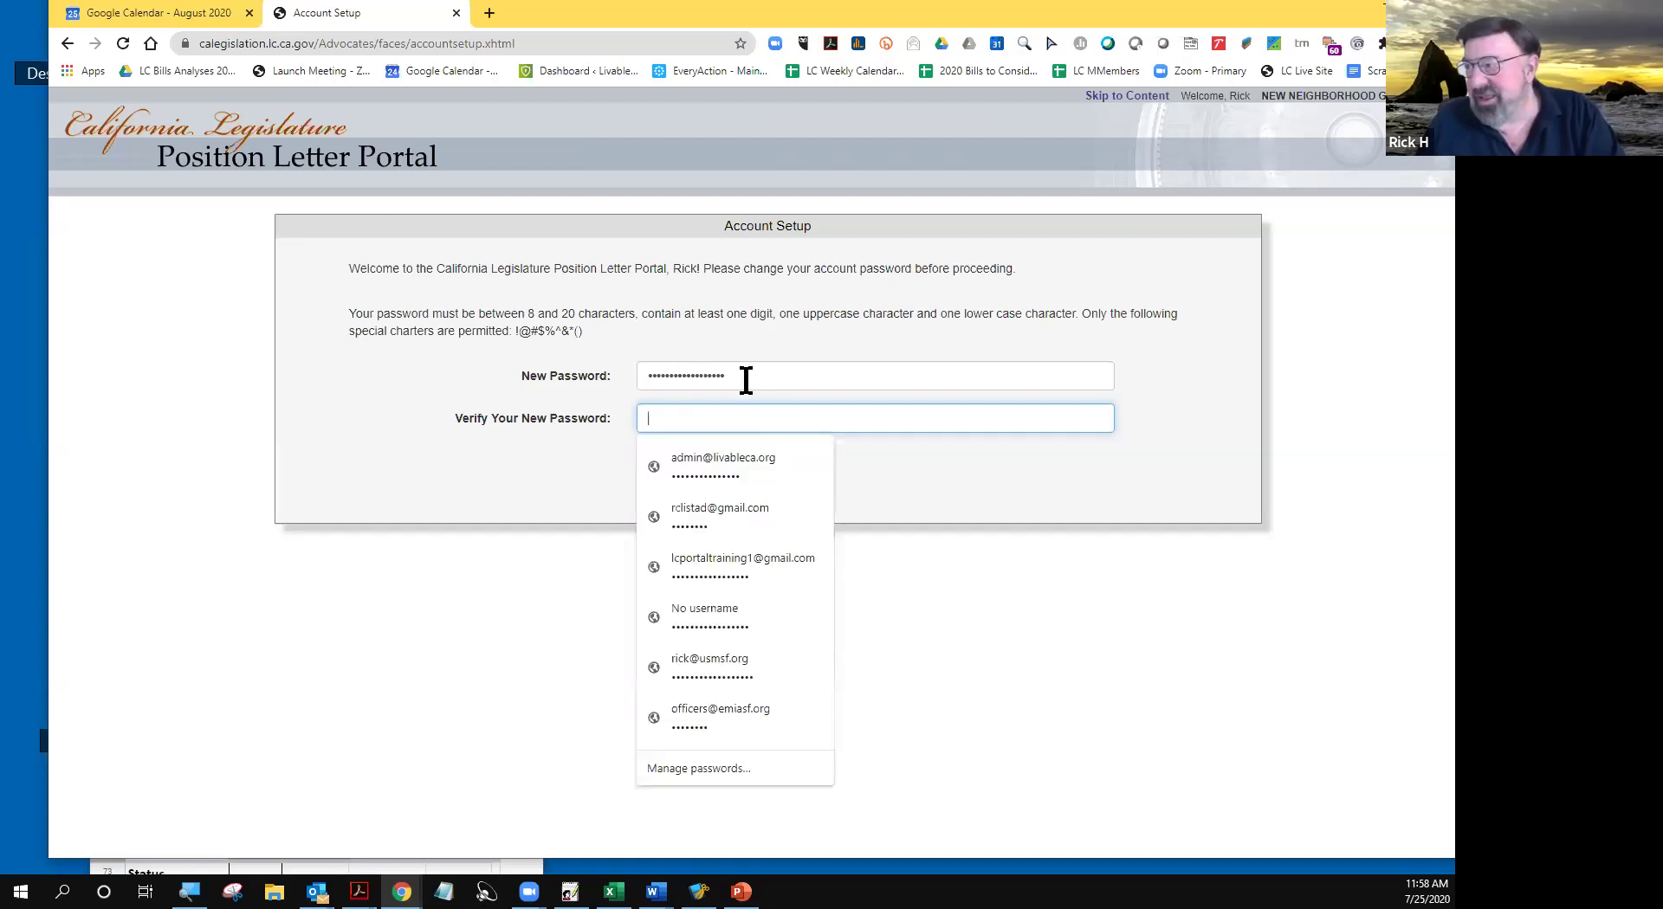
drag(705, 376, 646, 453)
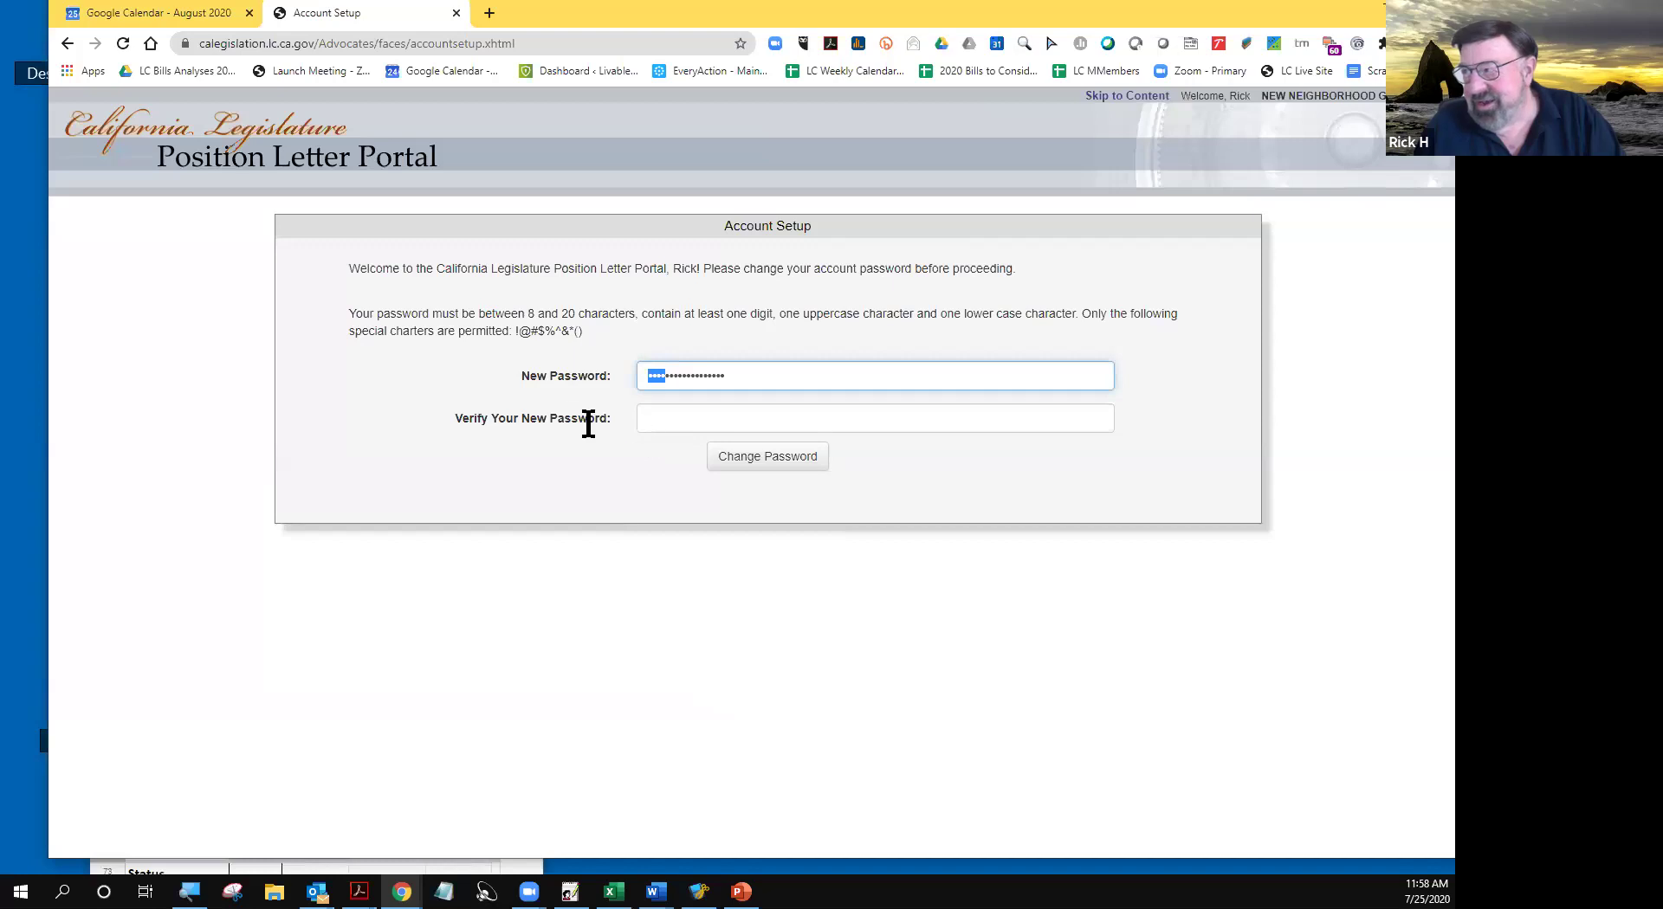
click(416, 394)
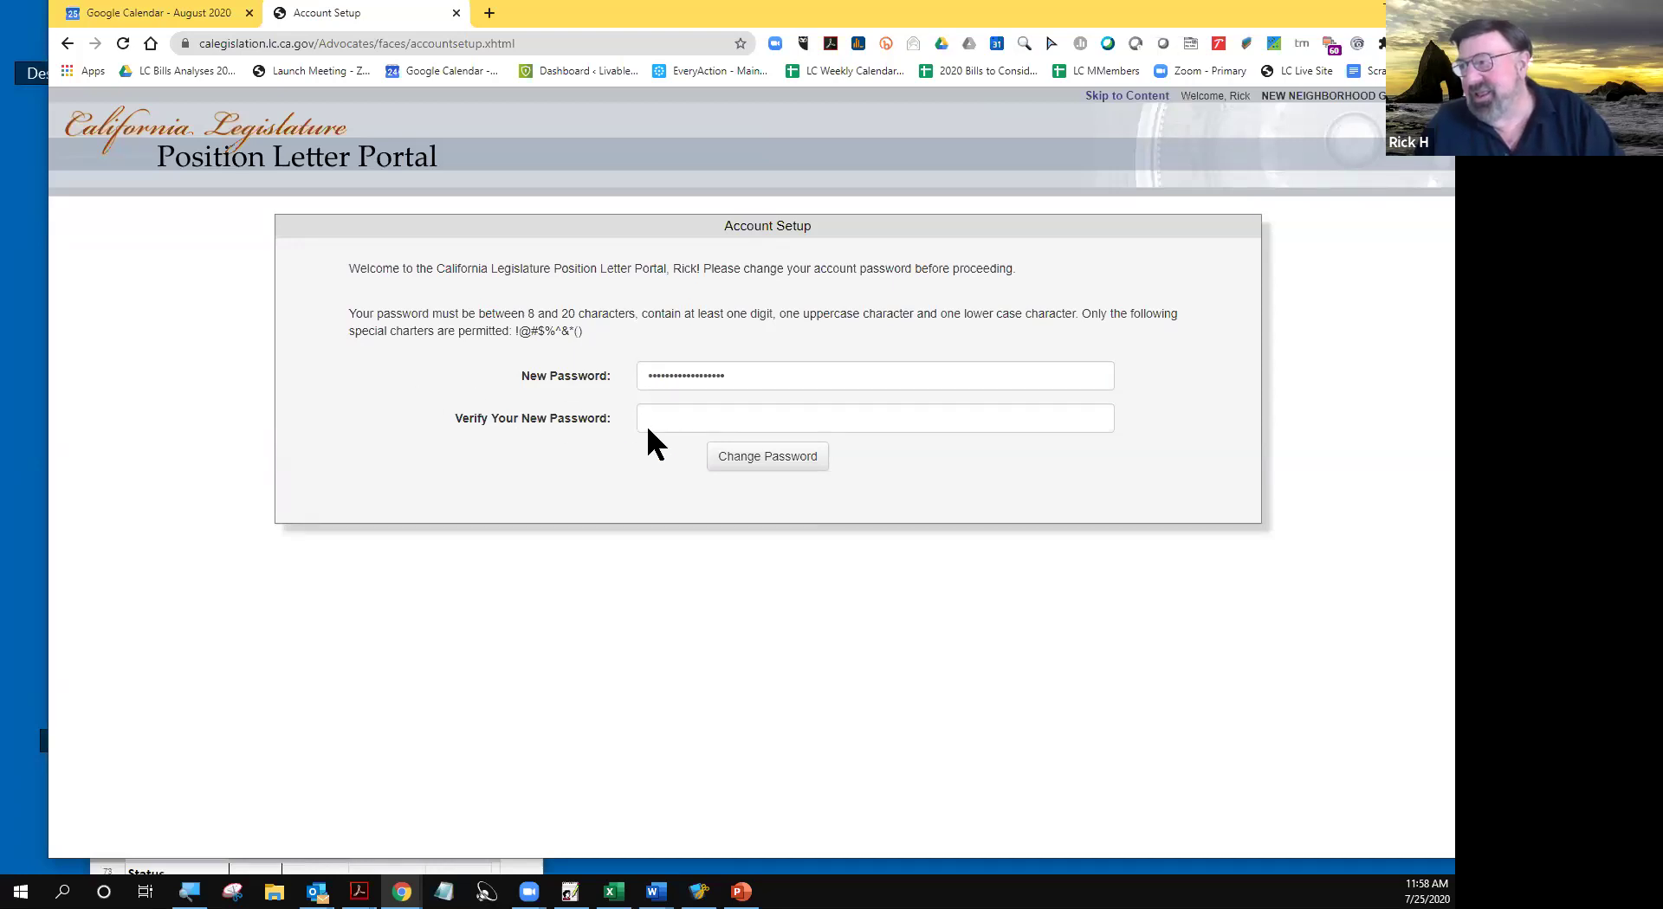
click(660, 422)
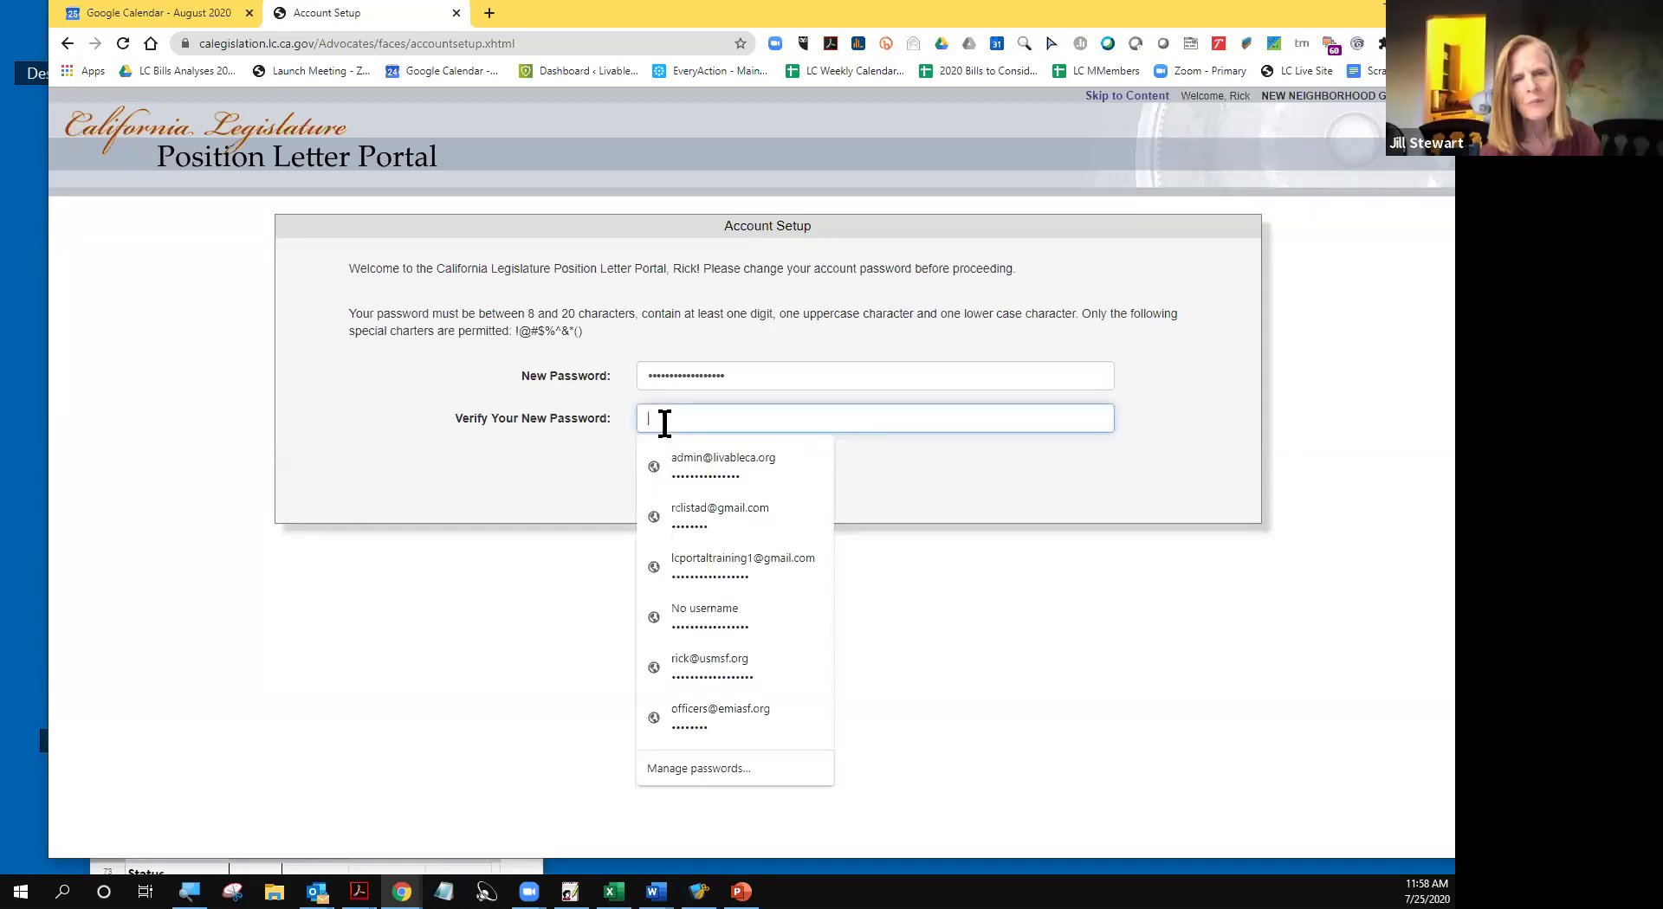
text(*)
text(•••••••)
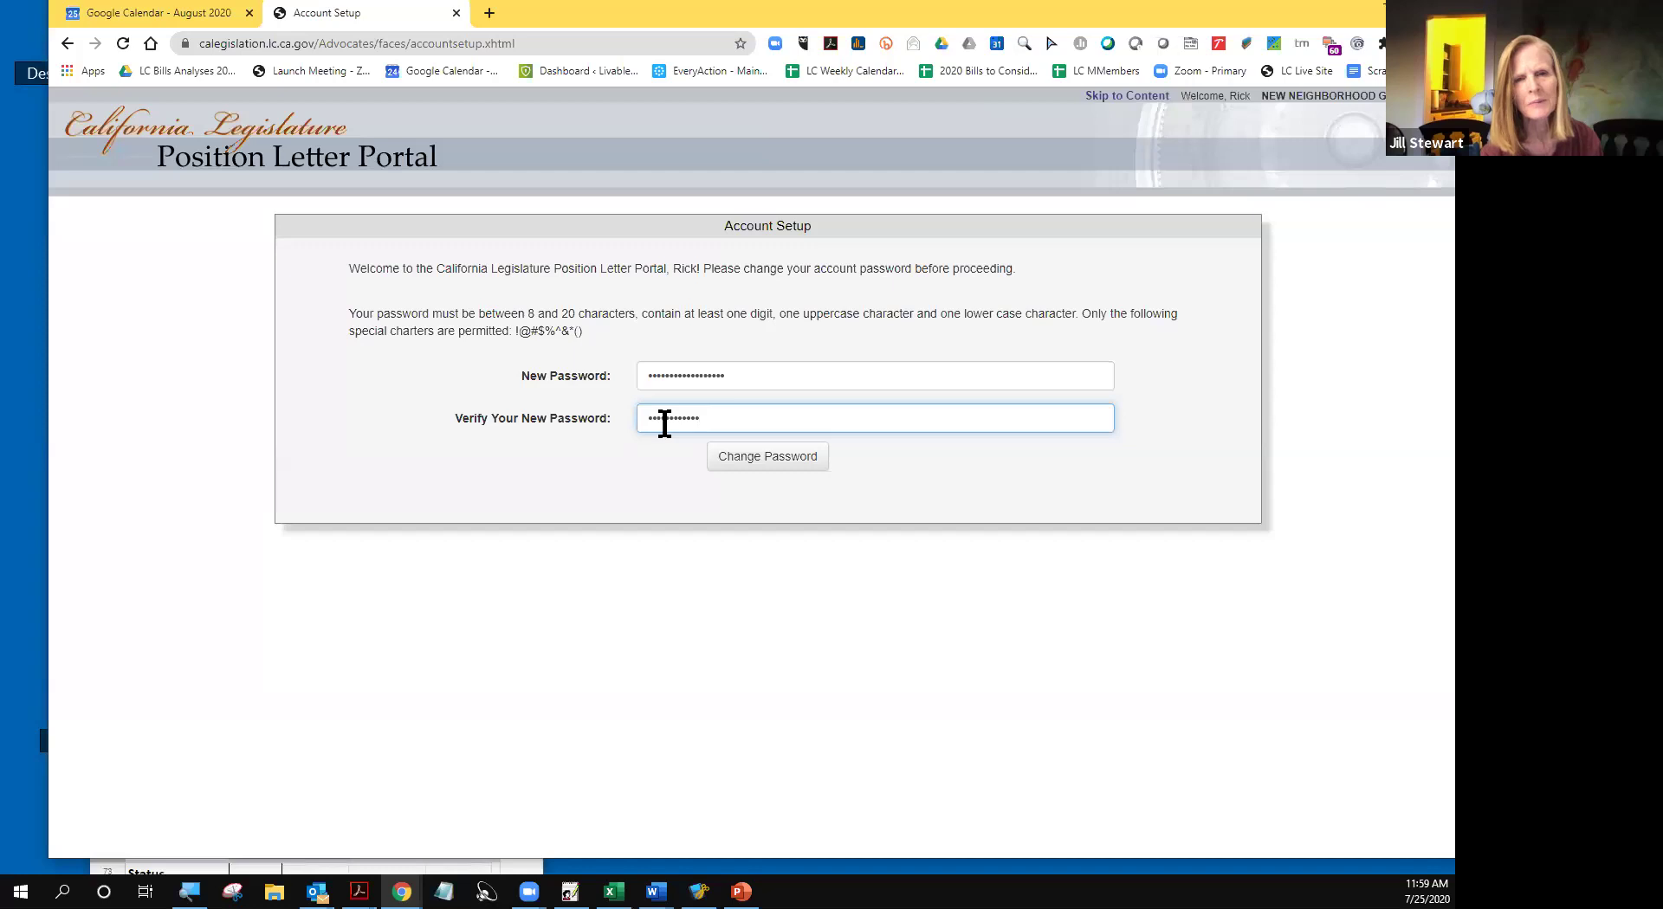
text(••••)
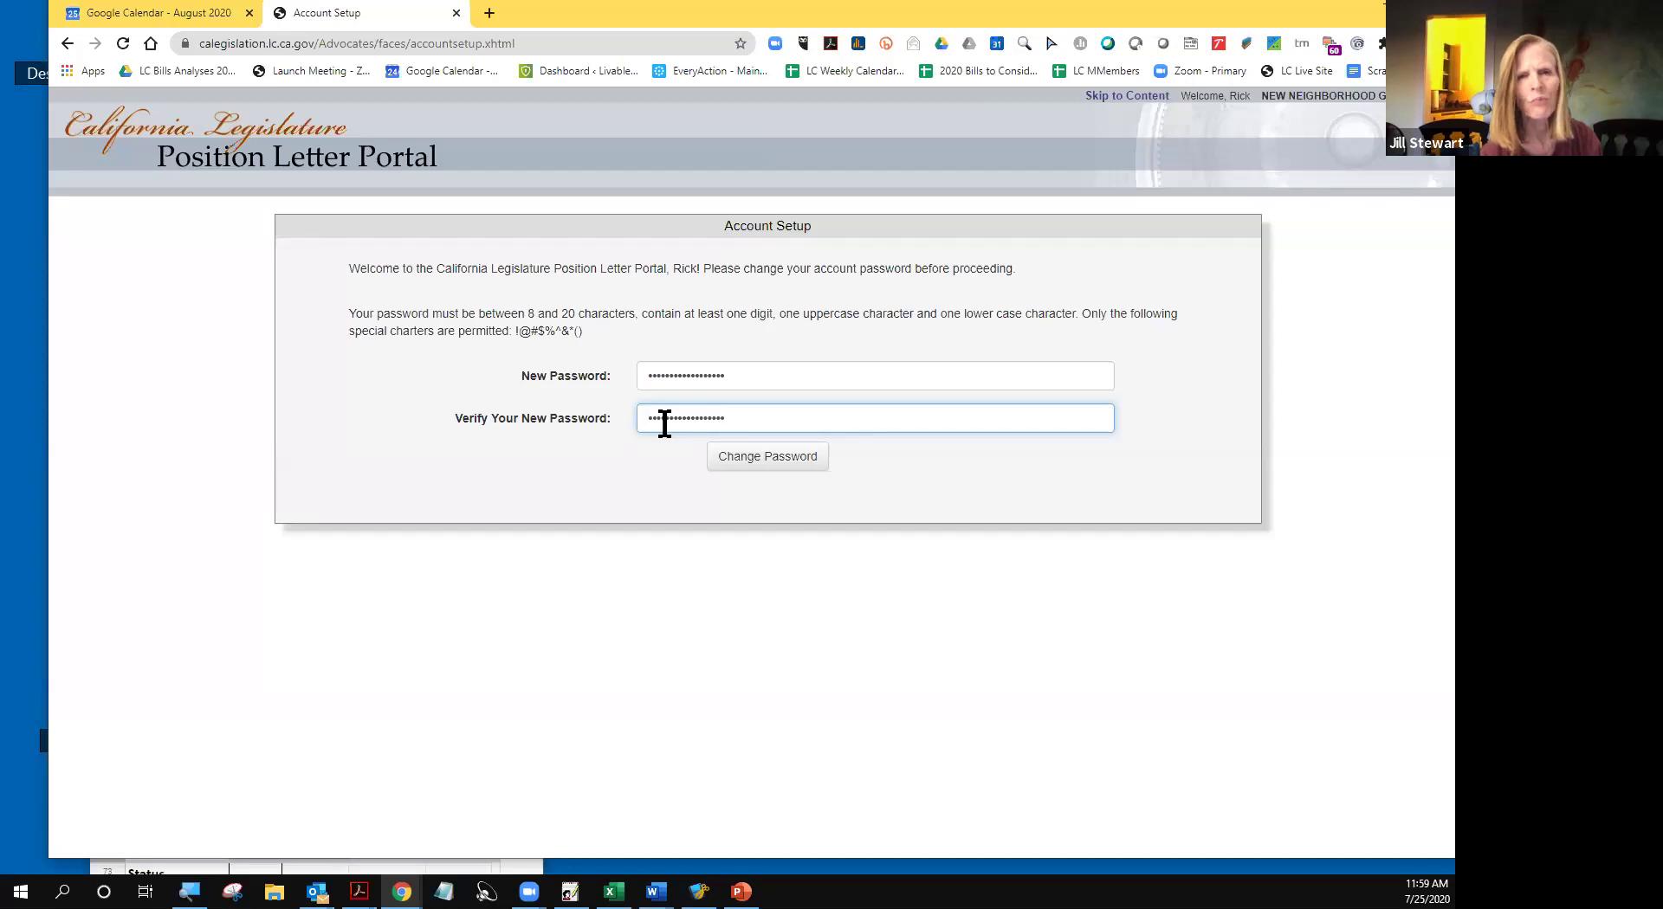
- Submit the password change and let Chrome update its saved password
click(757, 463)
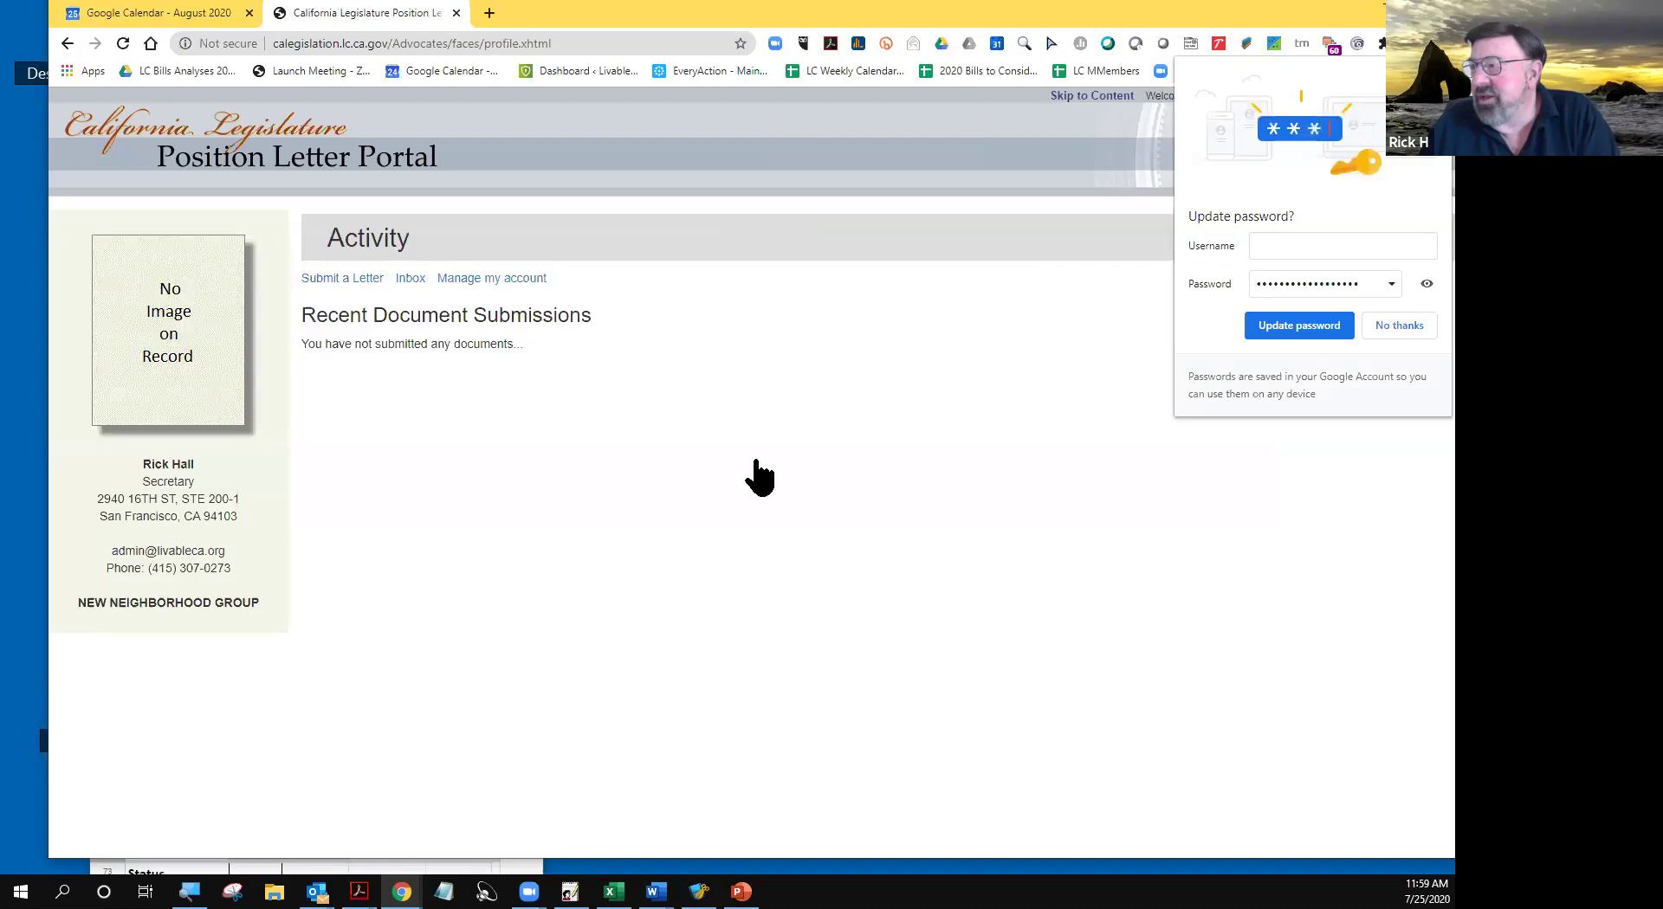
click(1269, 328)
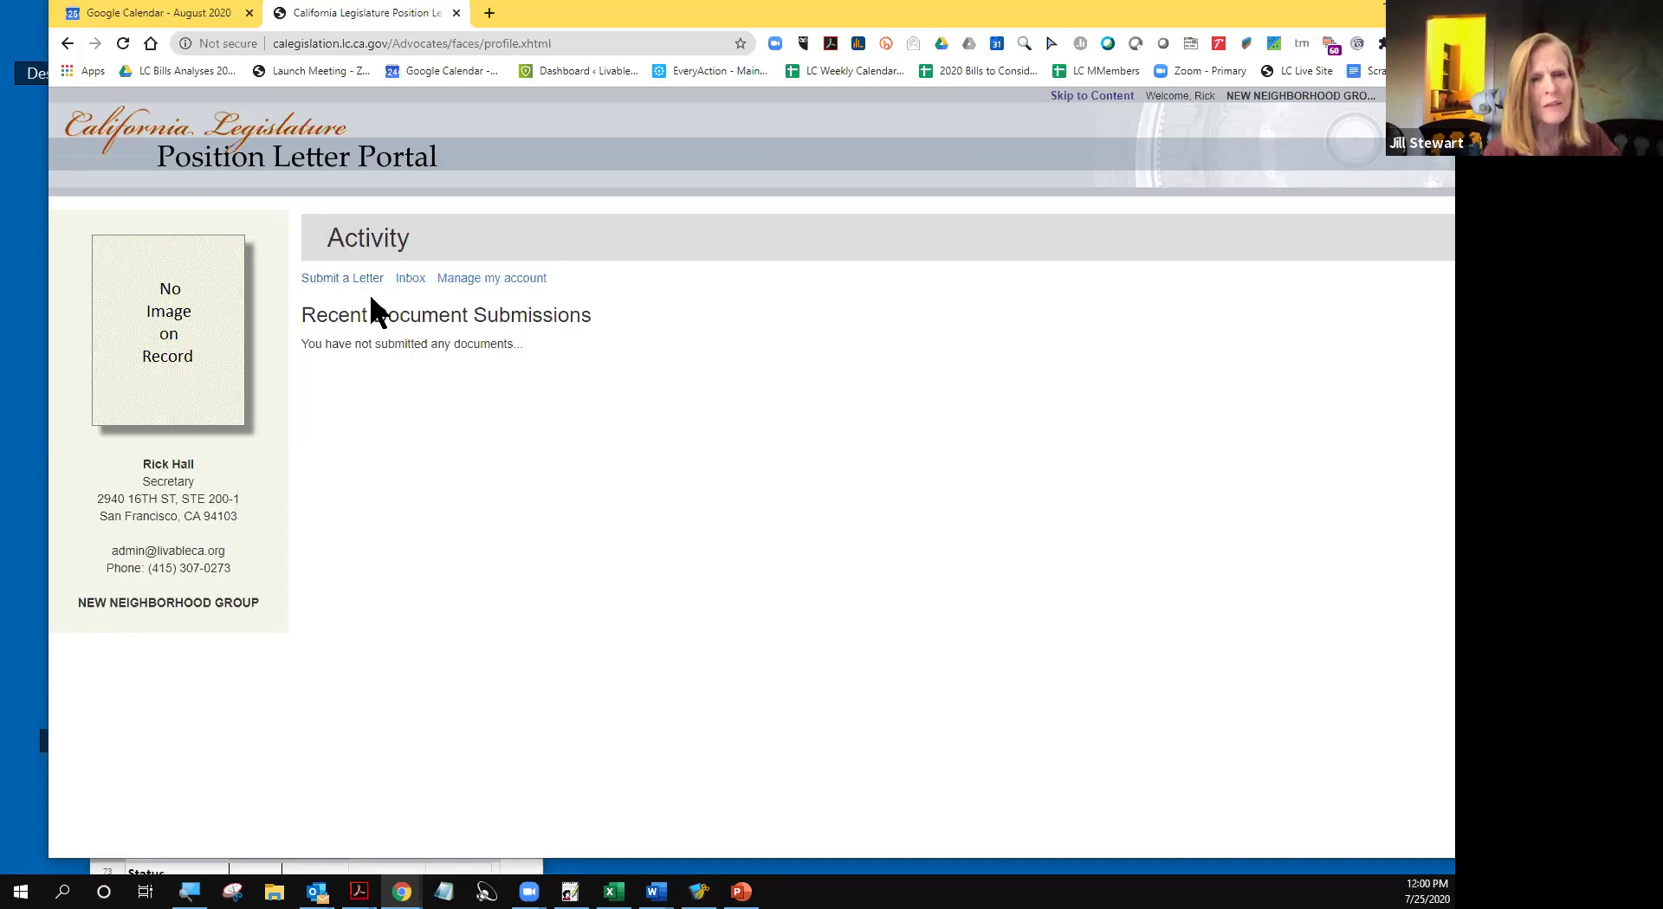
- Start a new position letter from the Activity page via Submit a Letter
click(334, 279)
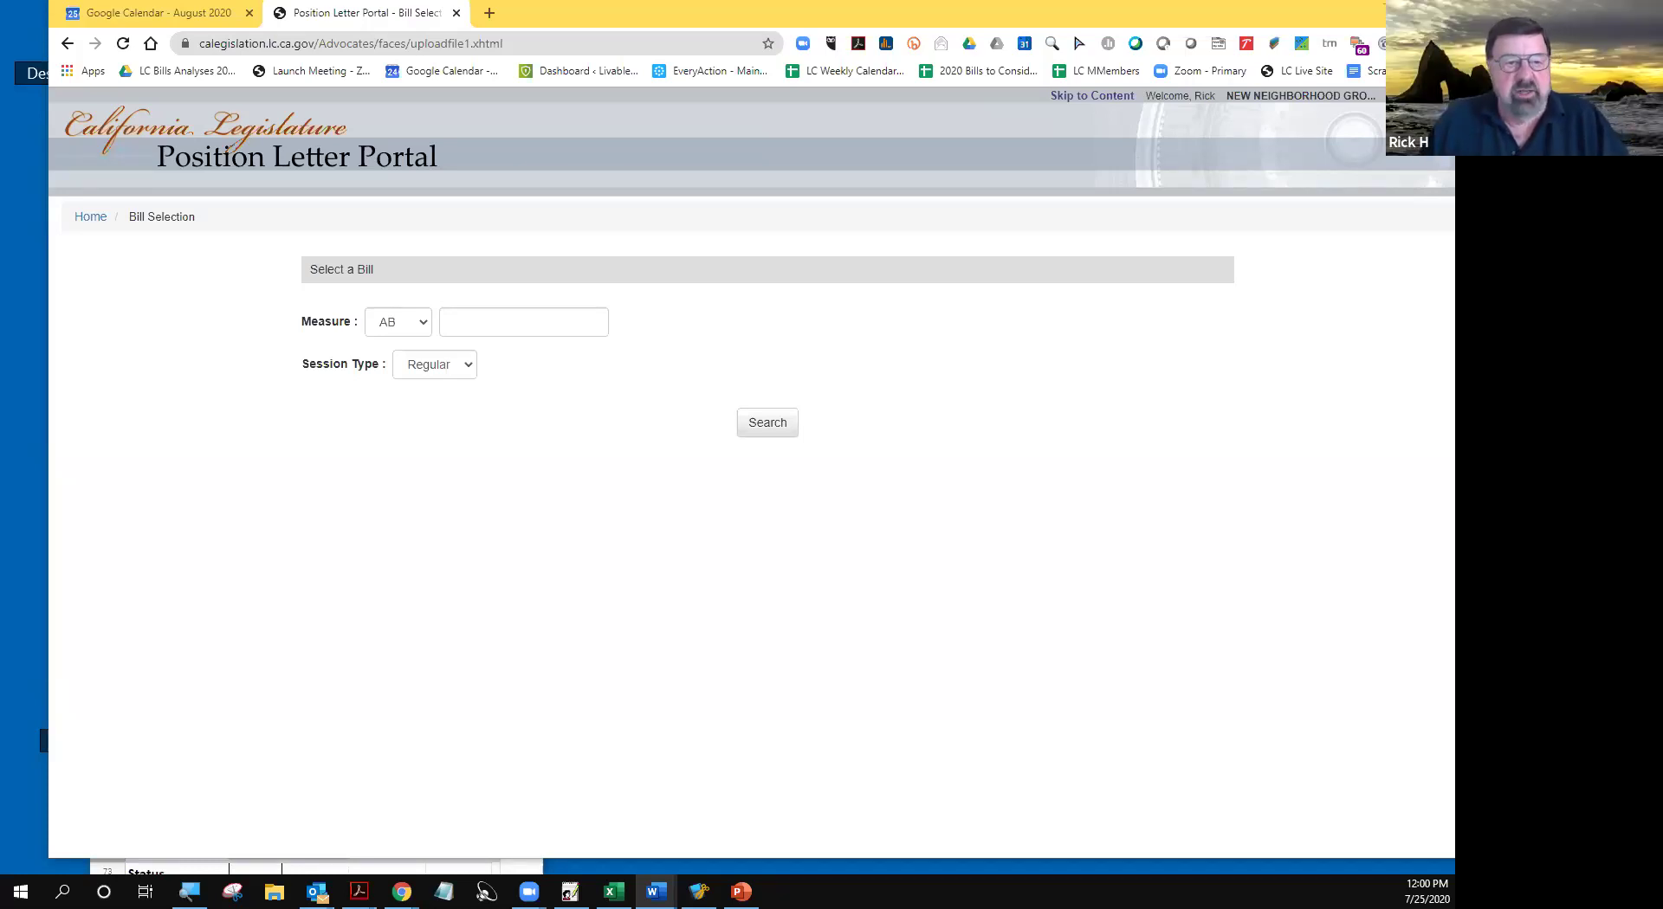
- Look up bill SB 1299 in the Regular session and proceed with its 2020-06-18 version
click(416, 320)
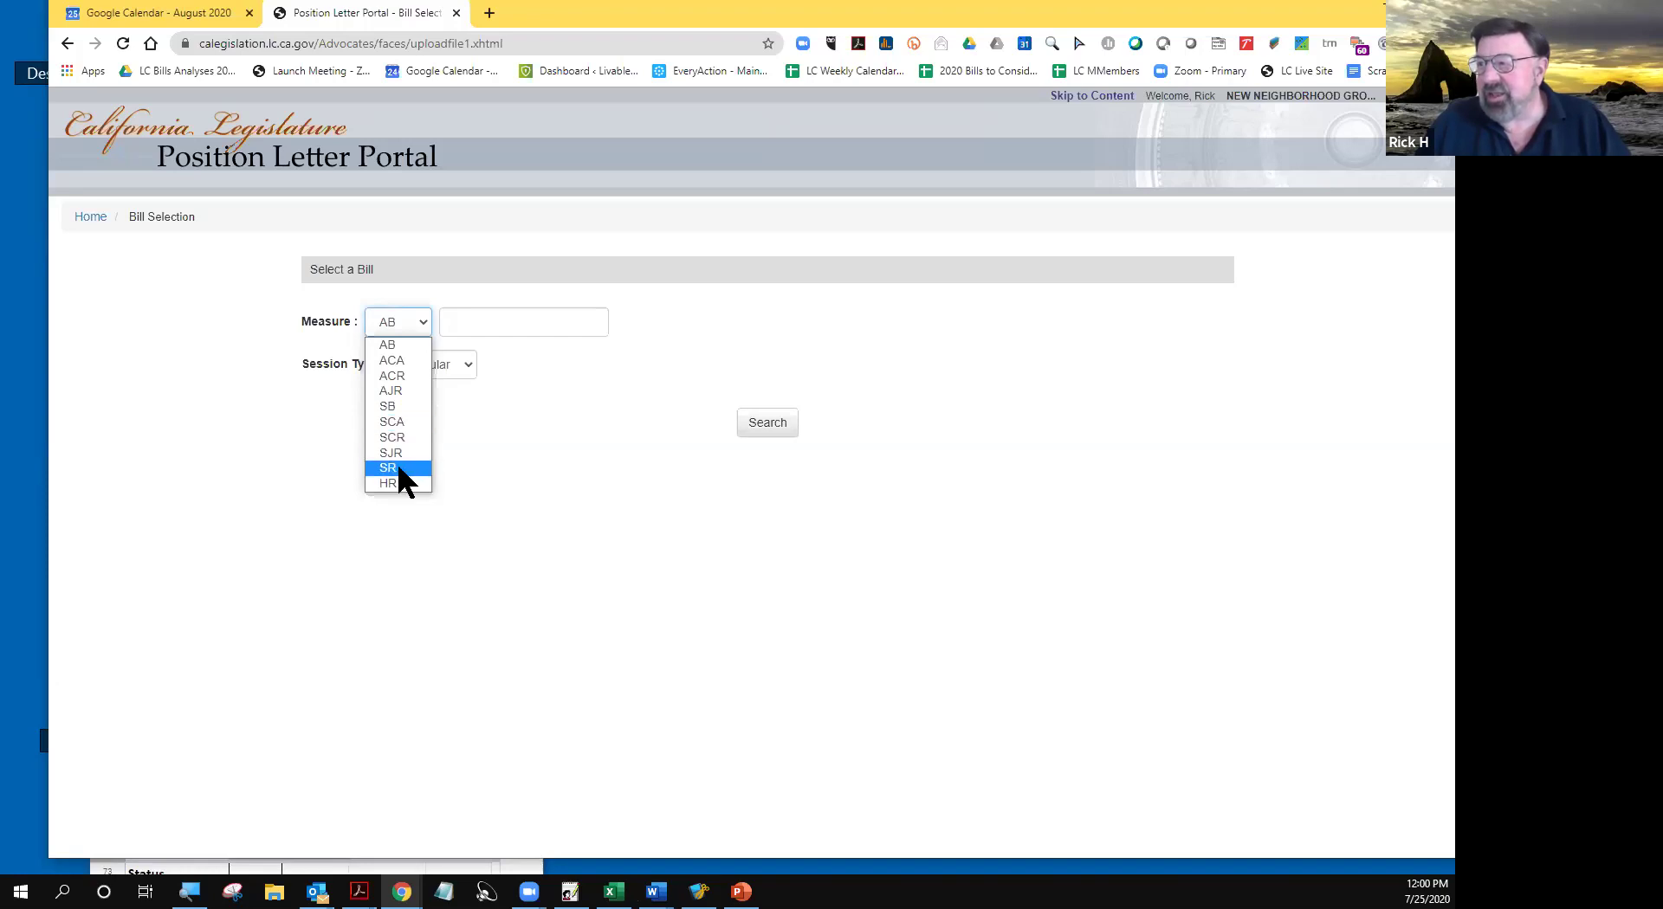
click(390, 415)
click(470, 322)
text(12)
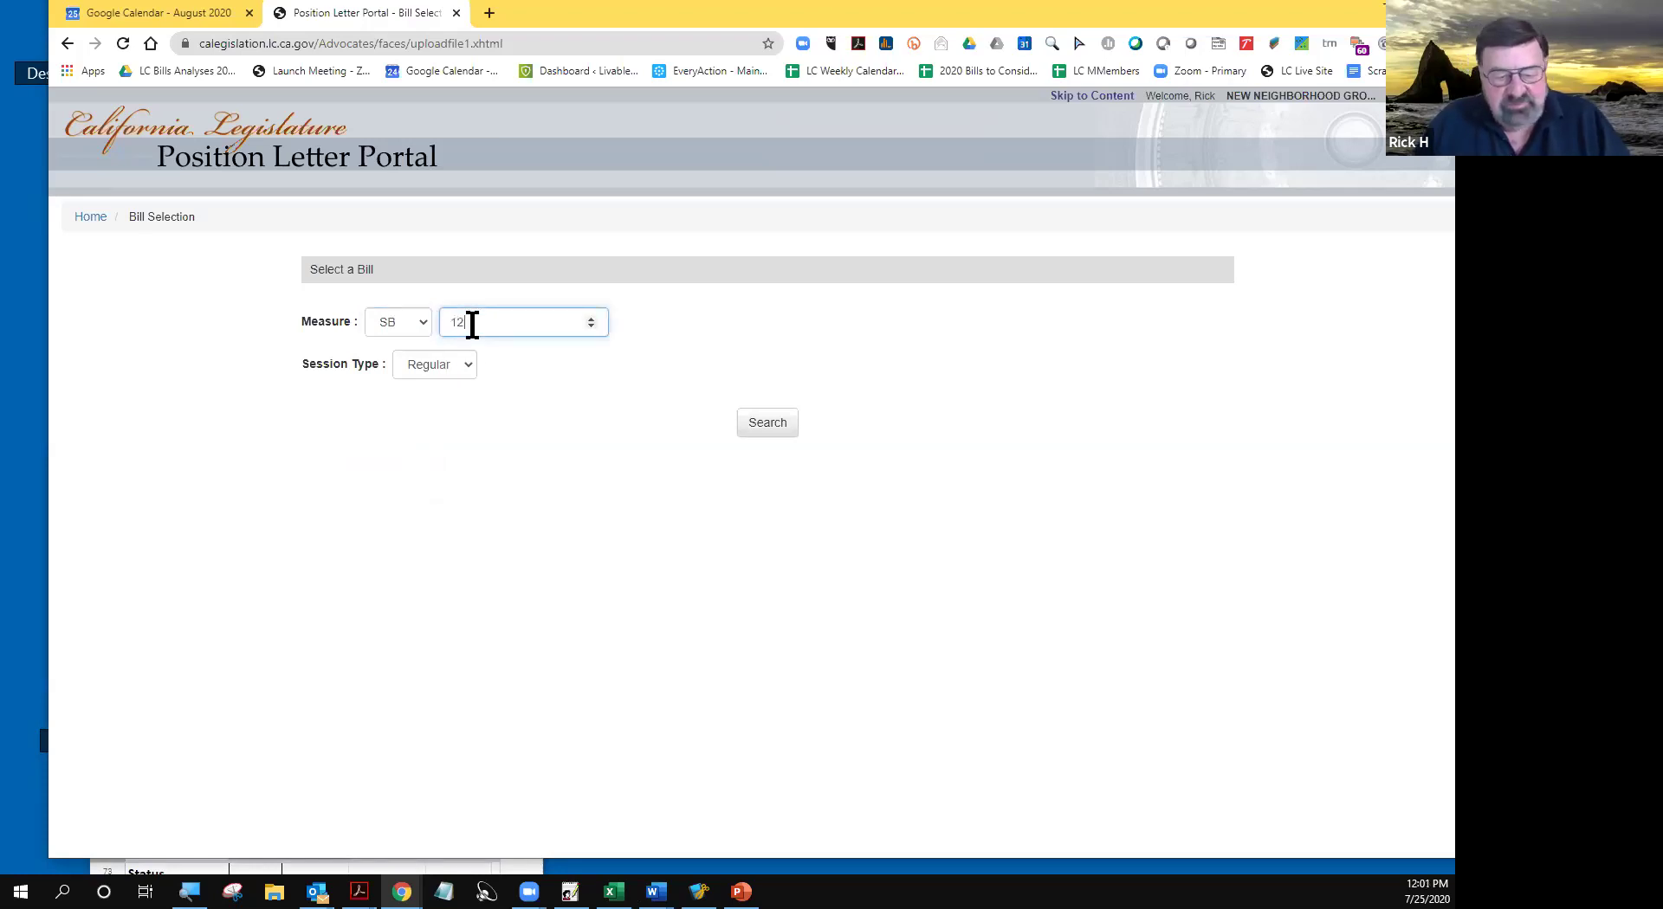
text(99)
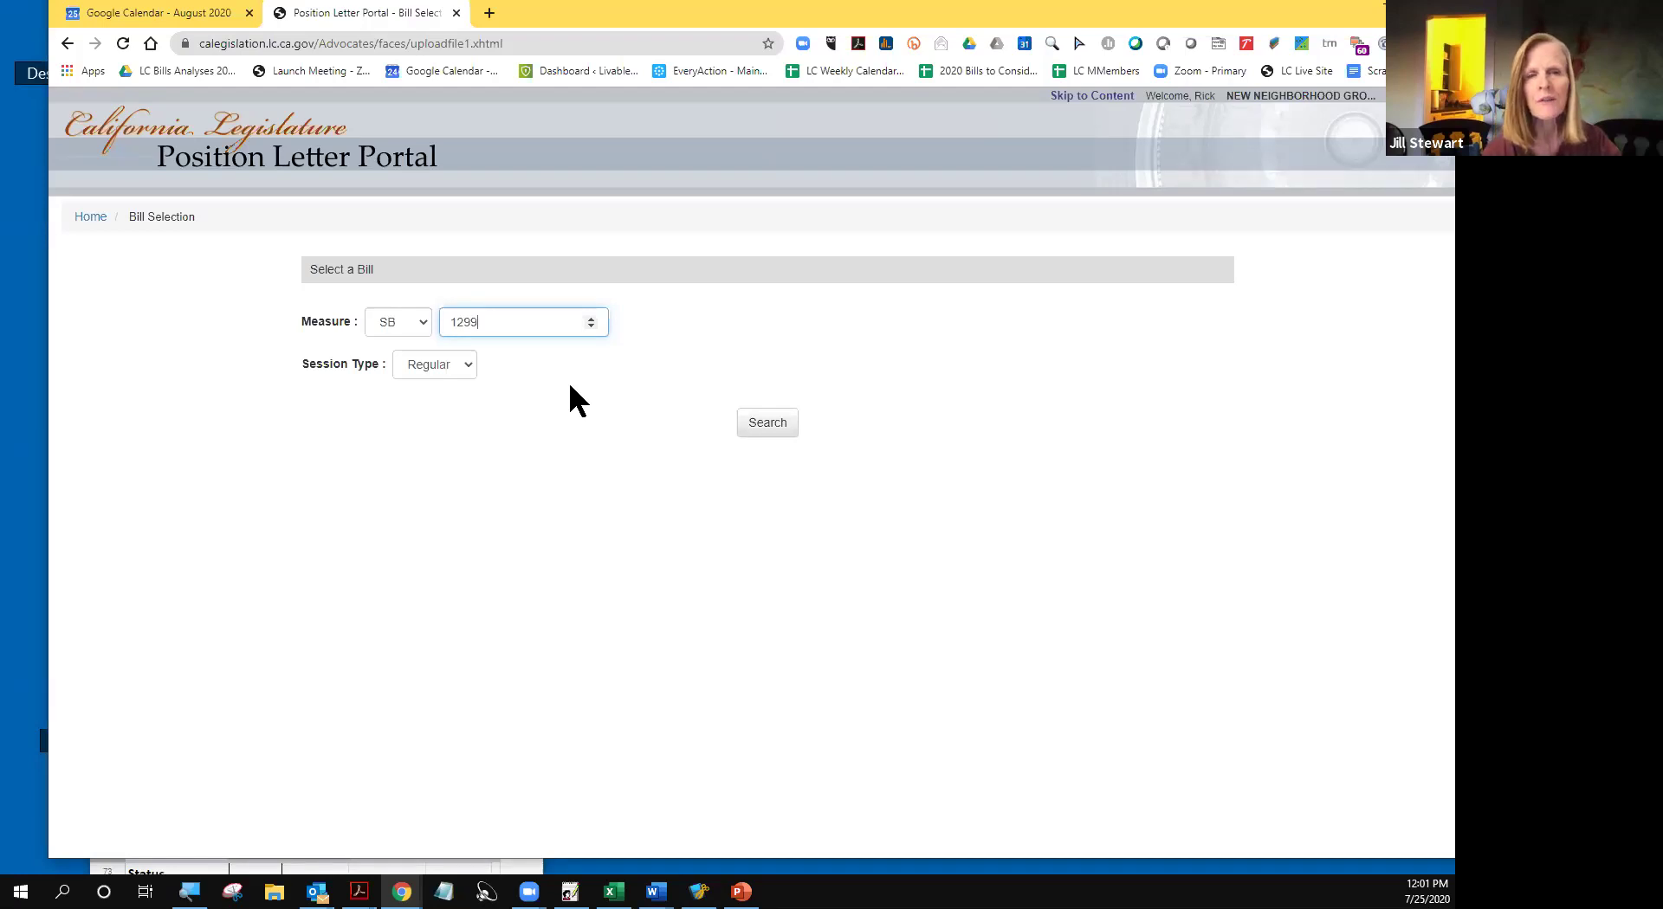
click(471, 364)
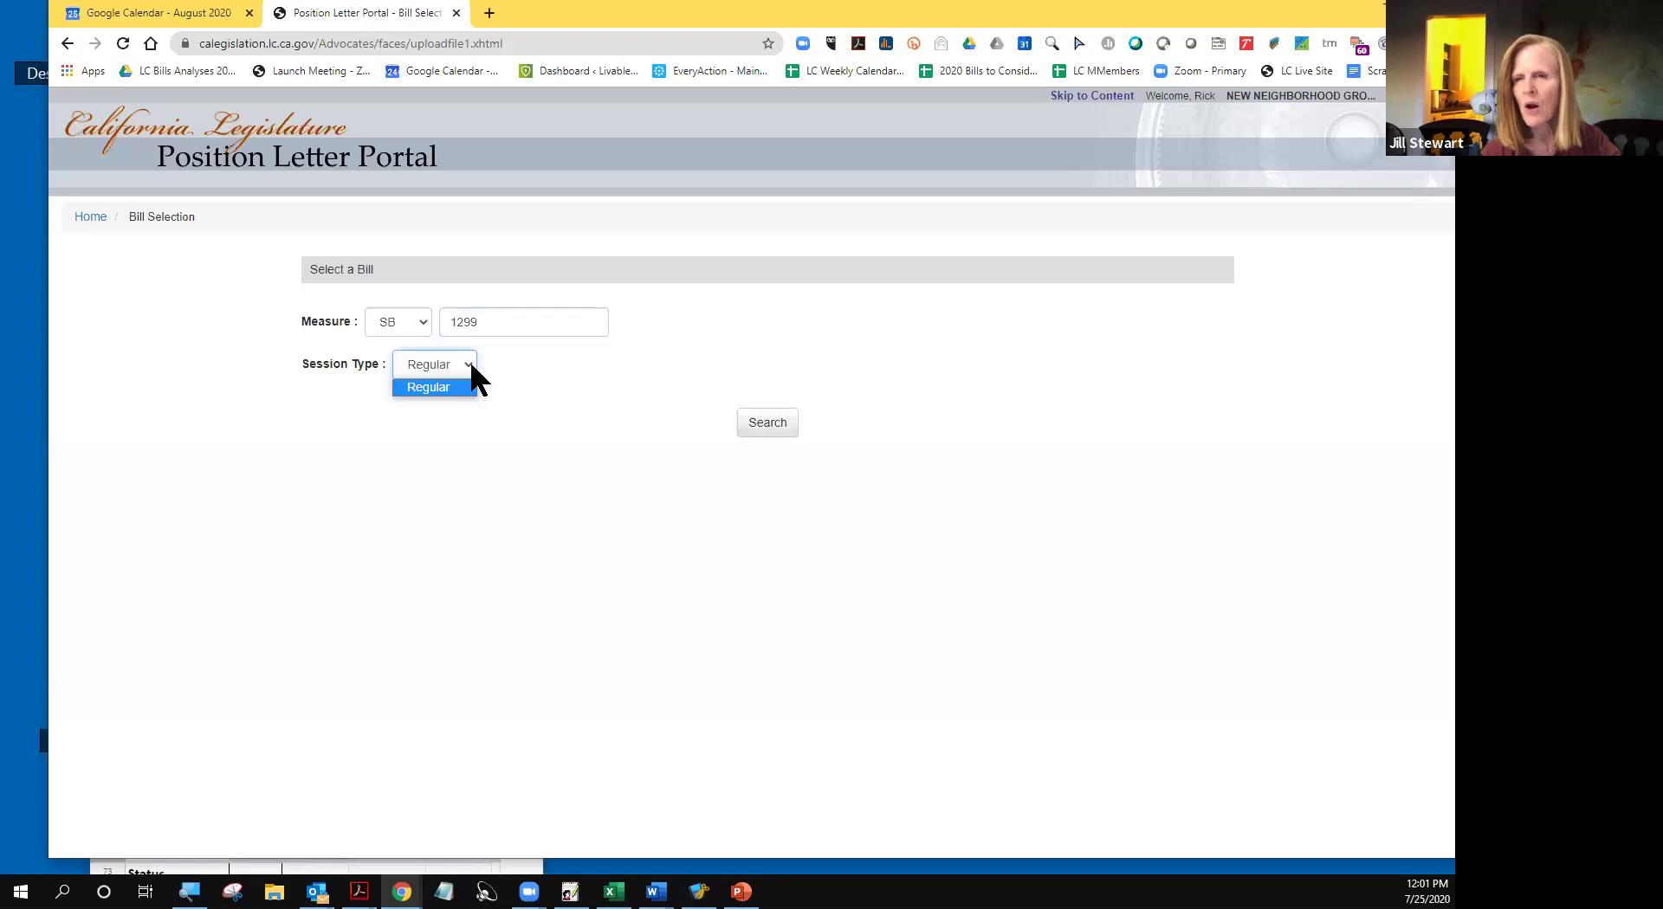
click(471, 364)
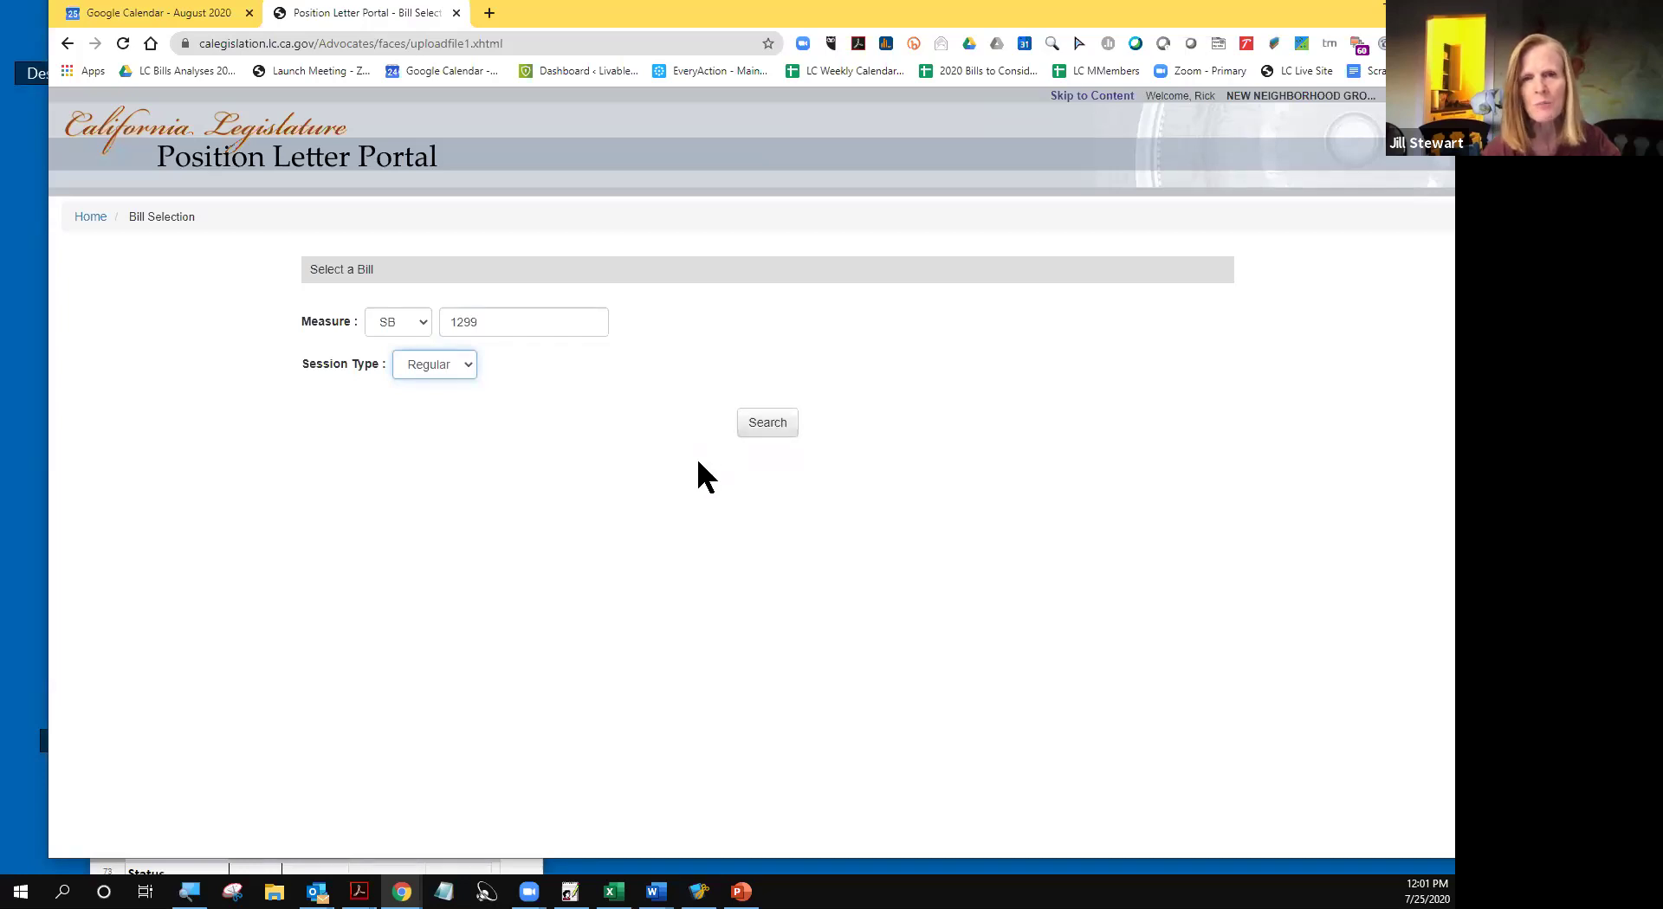
click(760, 431)
click(762, 426)
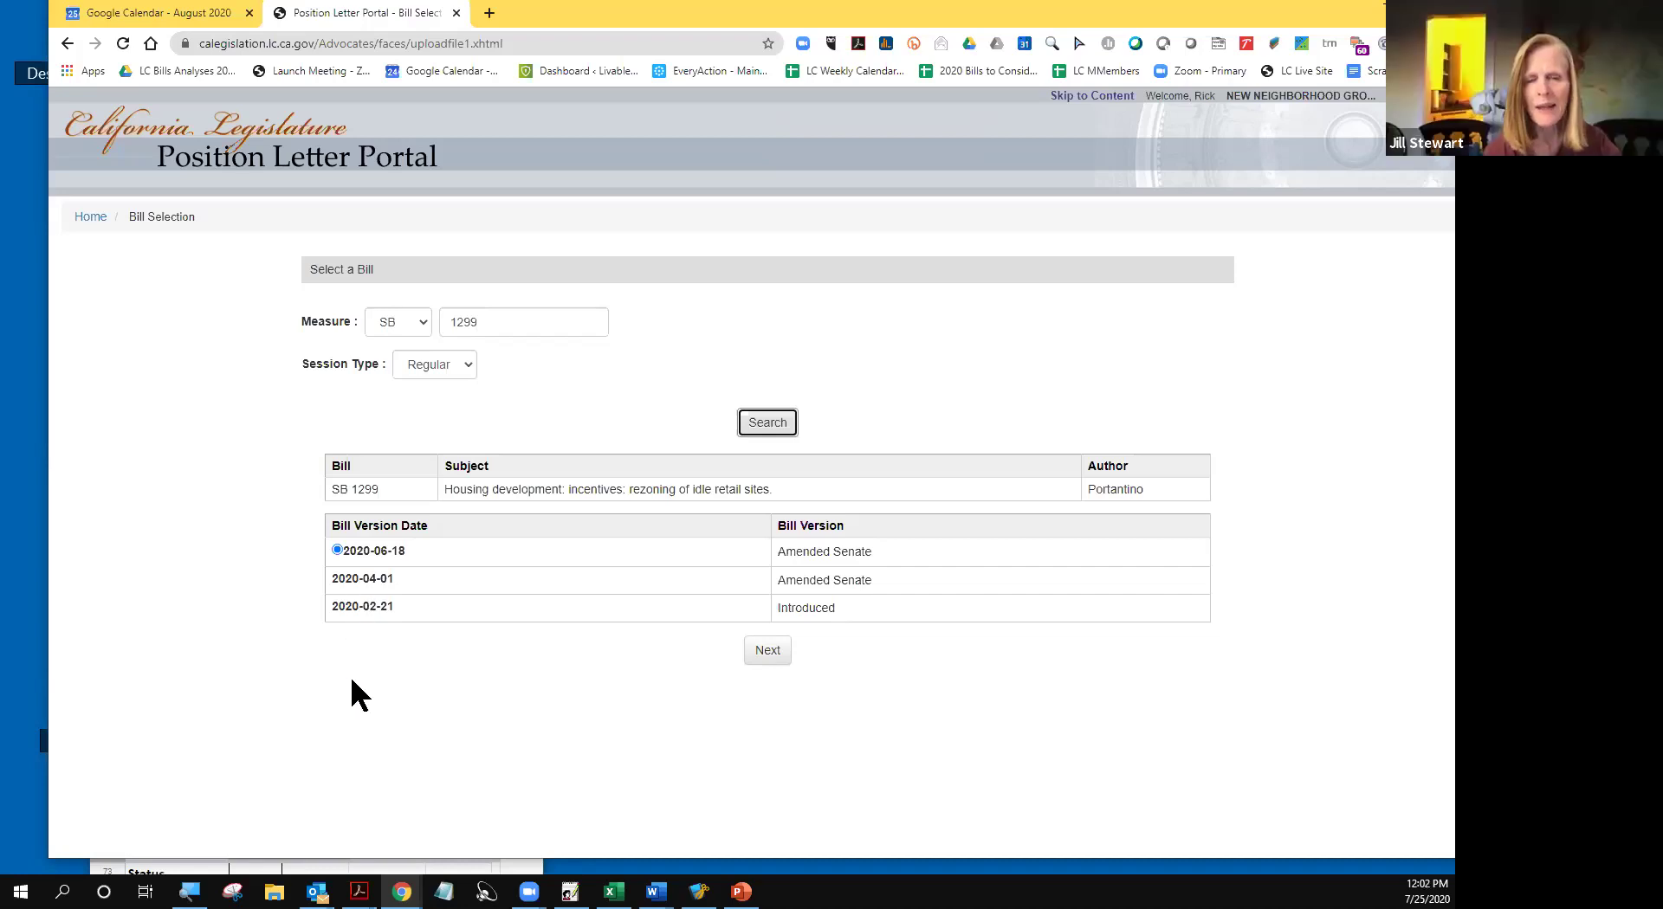
click(768, 651)
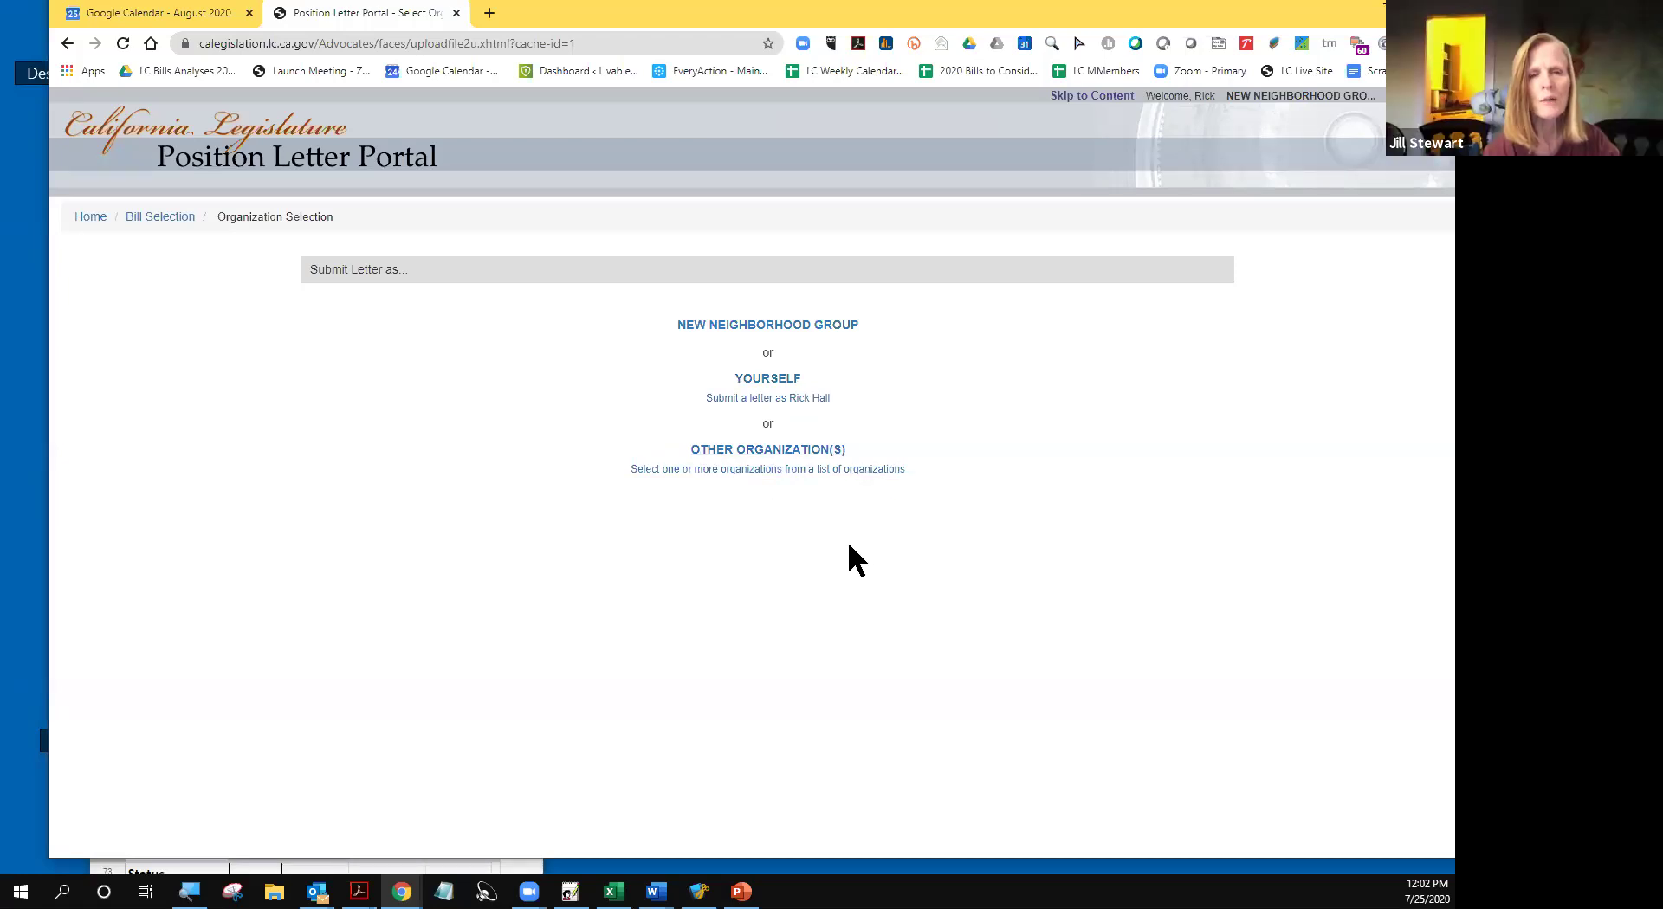
- Send as NEW NEIGHBORHOOD GROUP to Housing and Community Development, then continue to file upload
click(760, 326)
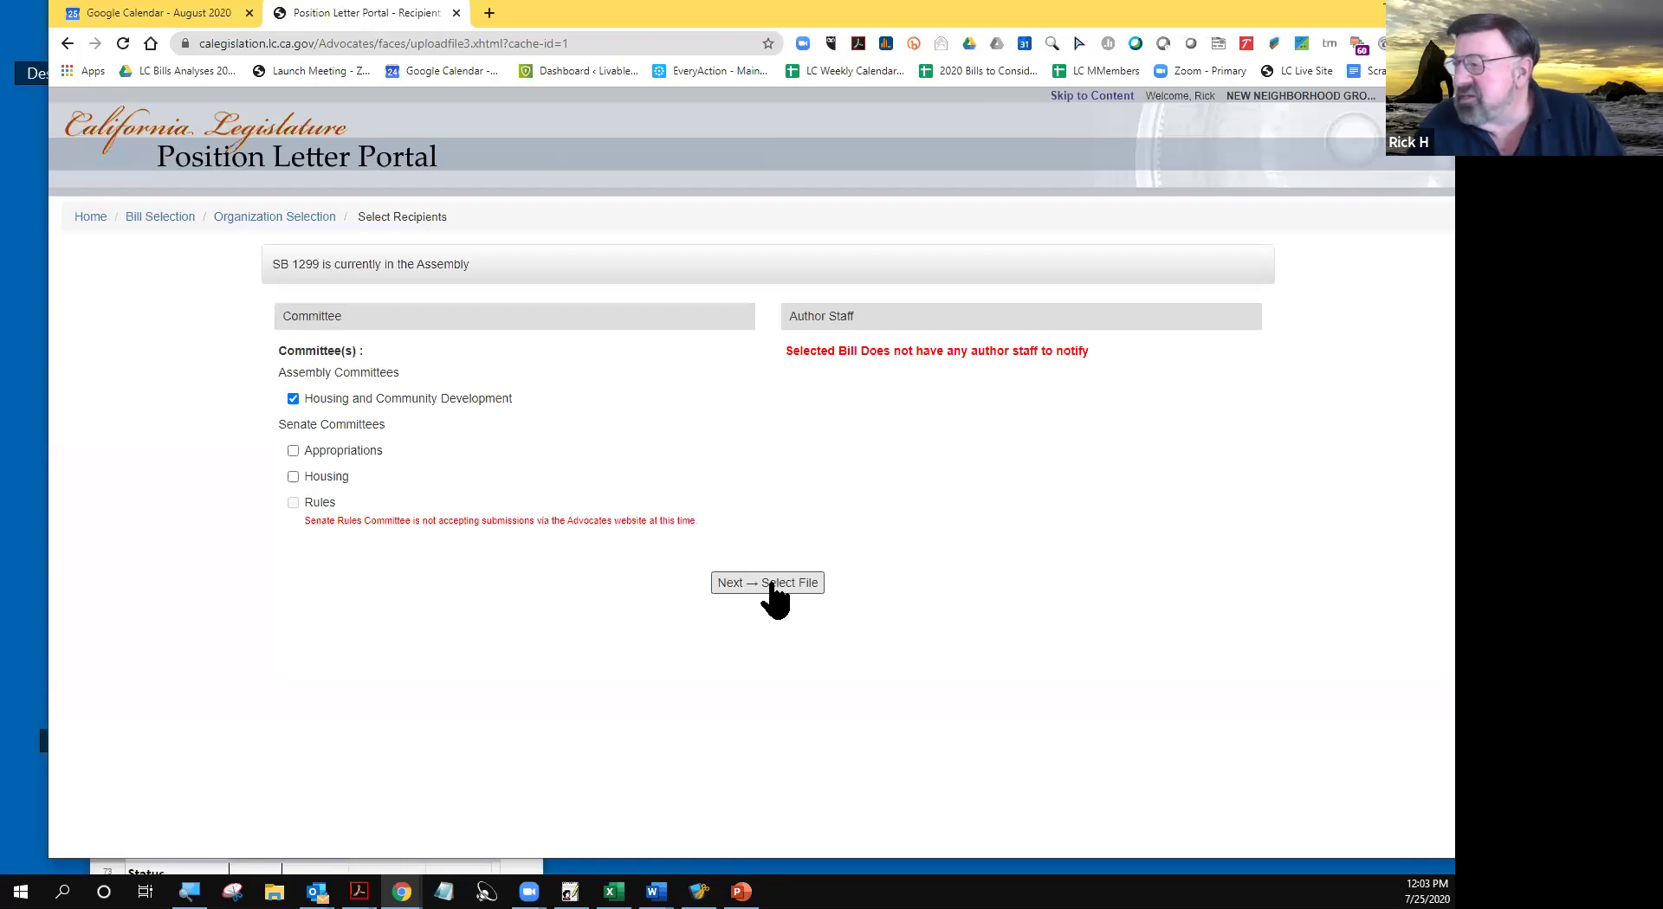
click(771, 586)
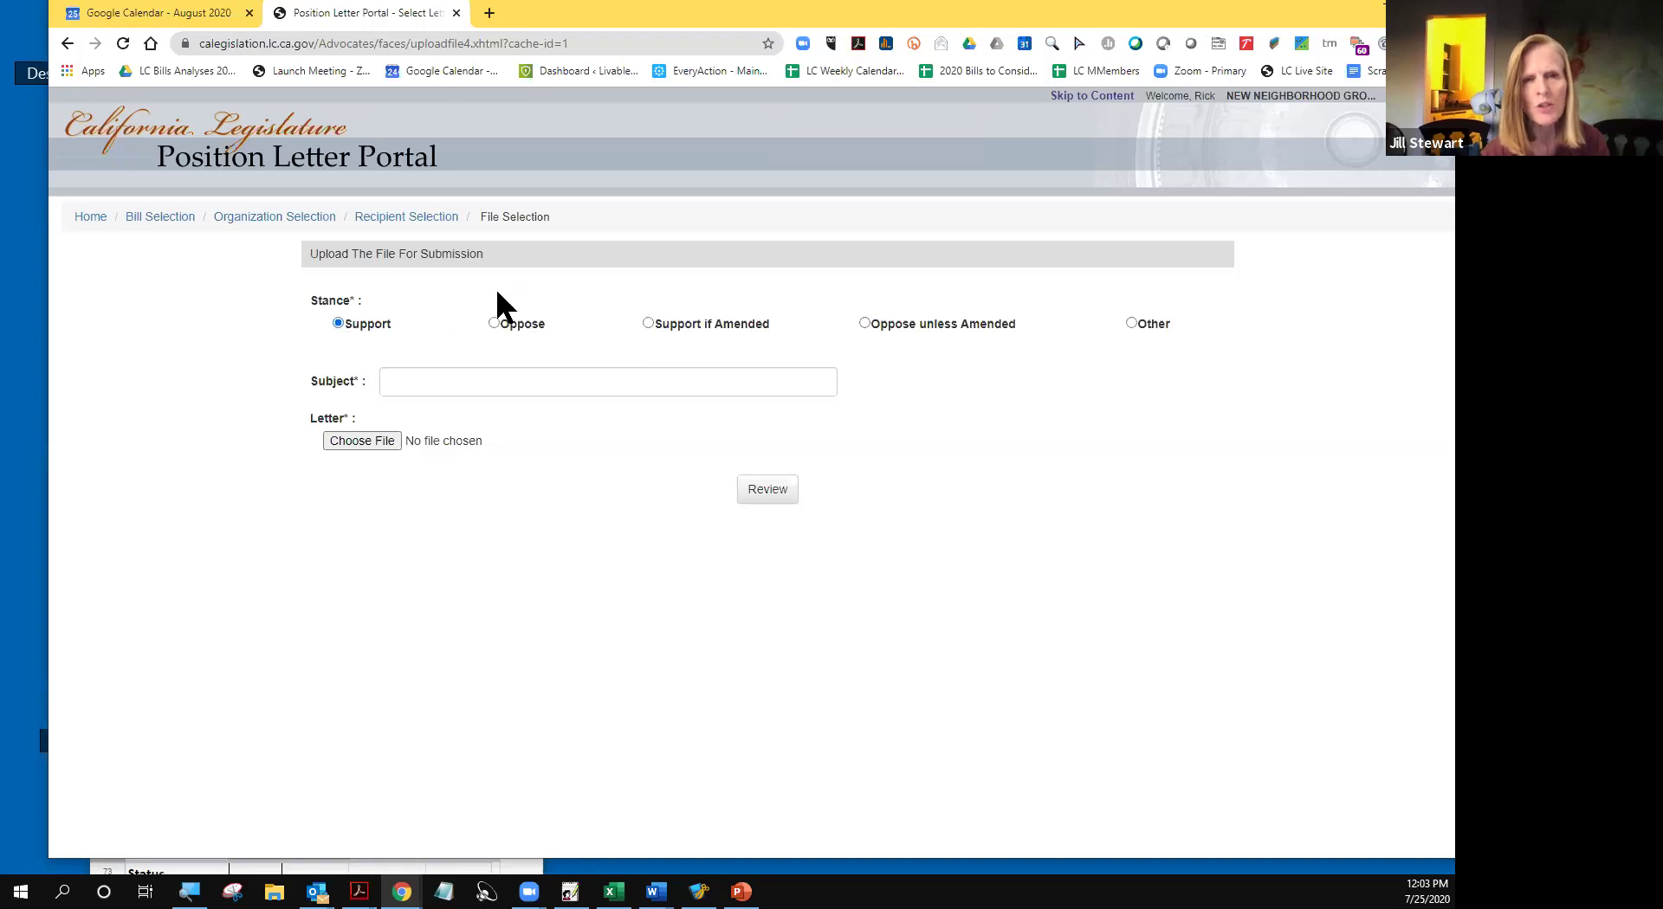
- Enter the subject 'We Support SB 1299', fixing typos, and bring up the file picker
click(399, 380)
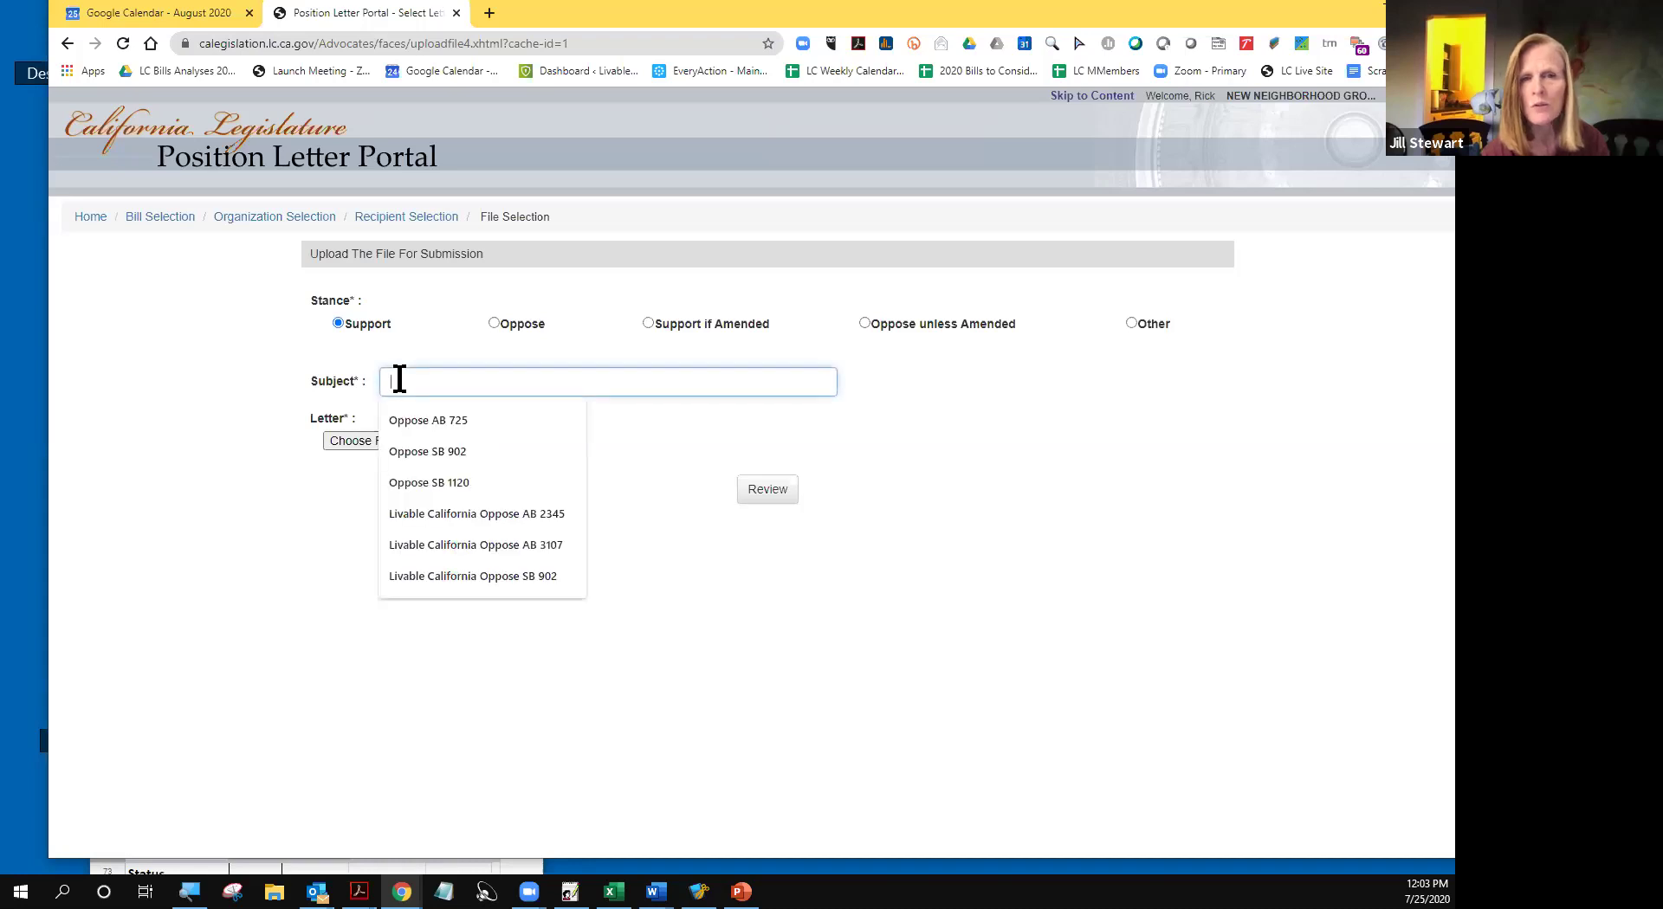
text(Oppos)
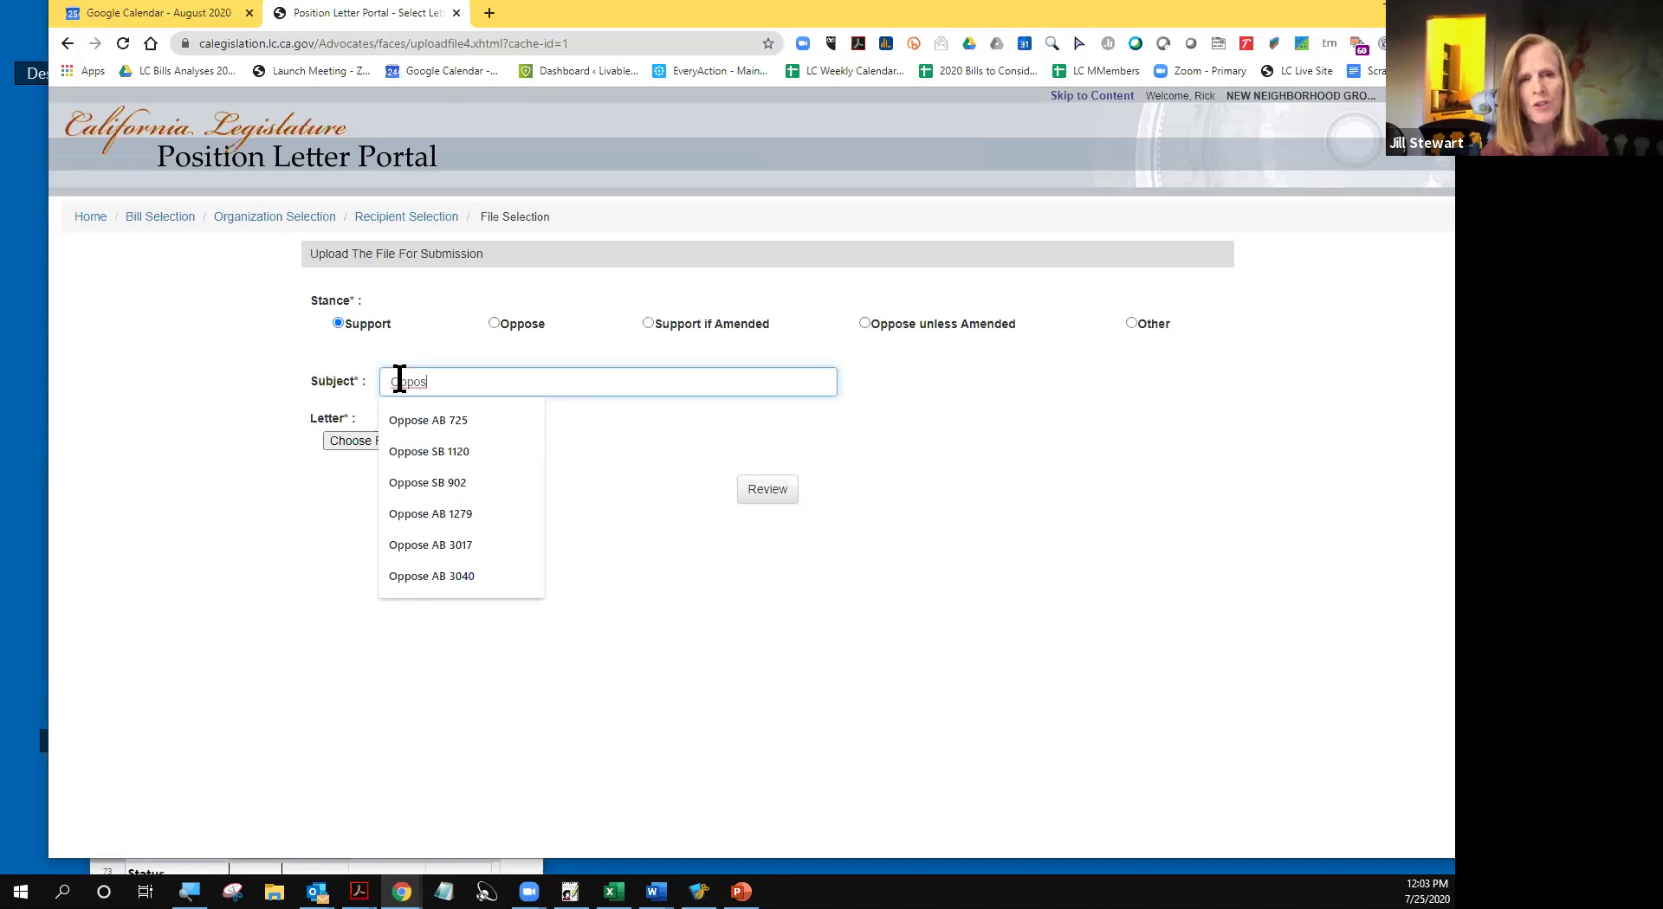
key(BackSpace)
key(BackSpace)
key(BackSpace)
key(BackSpace)
key(BackSpace)
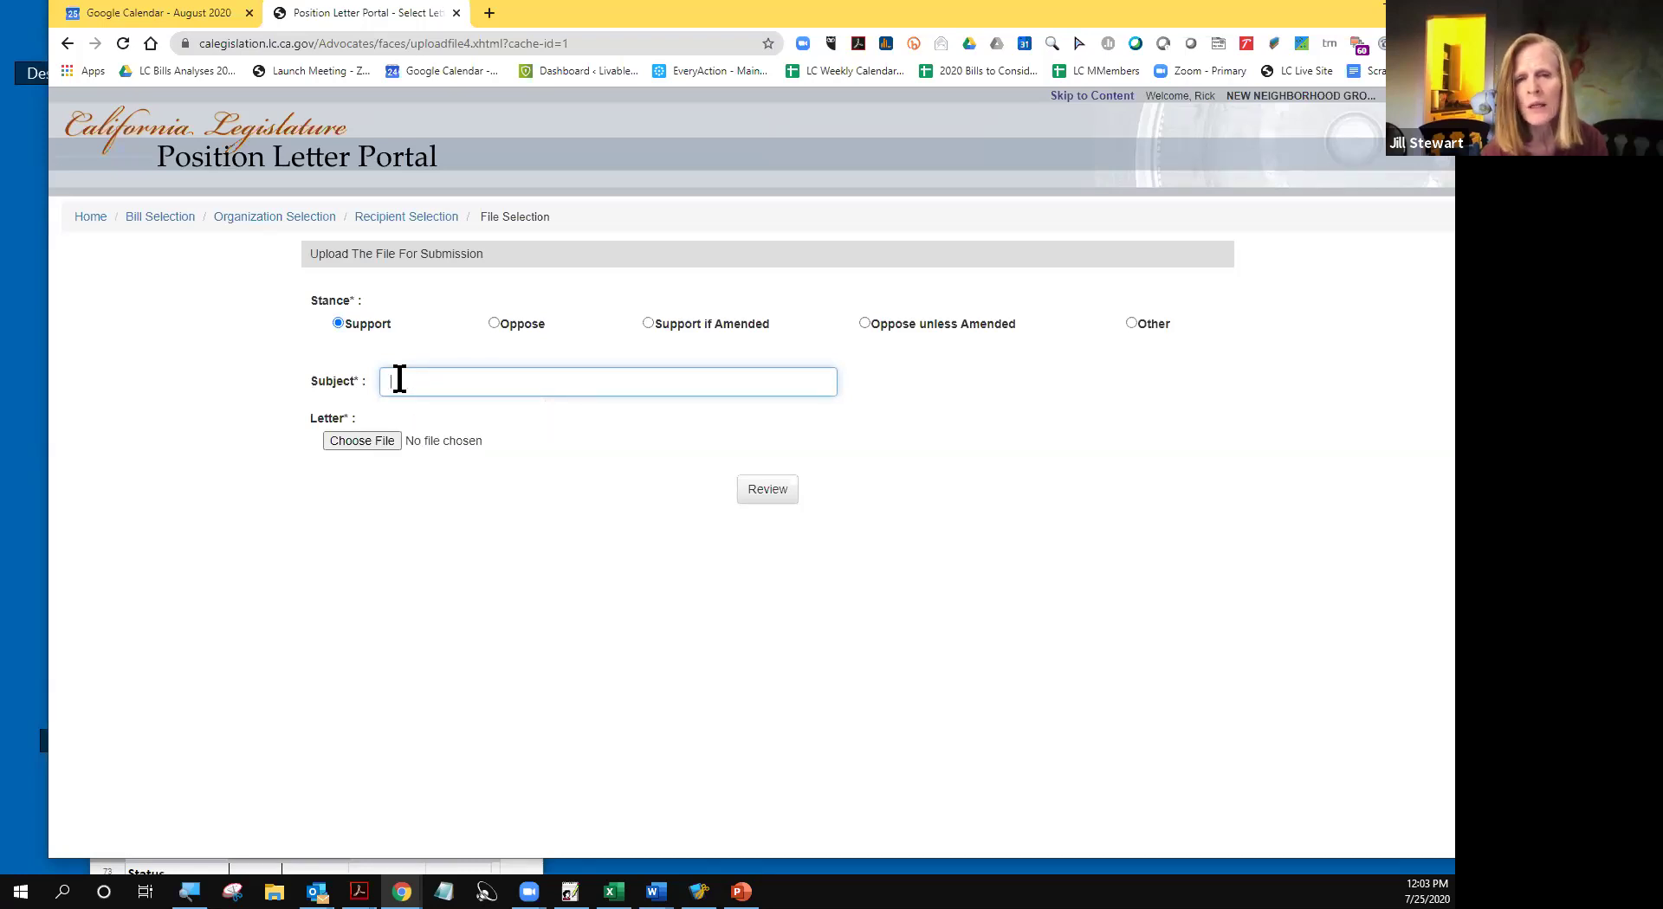
text(We S)
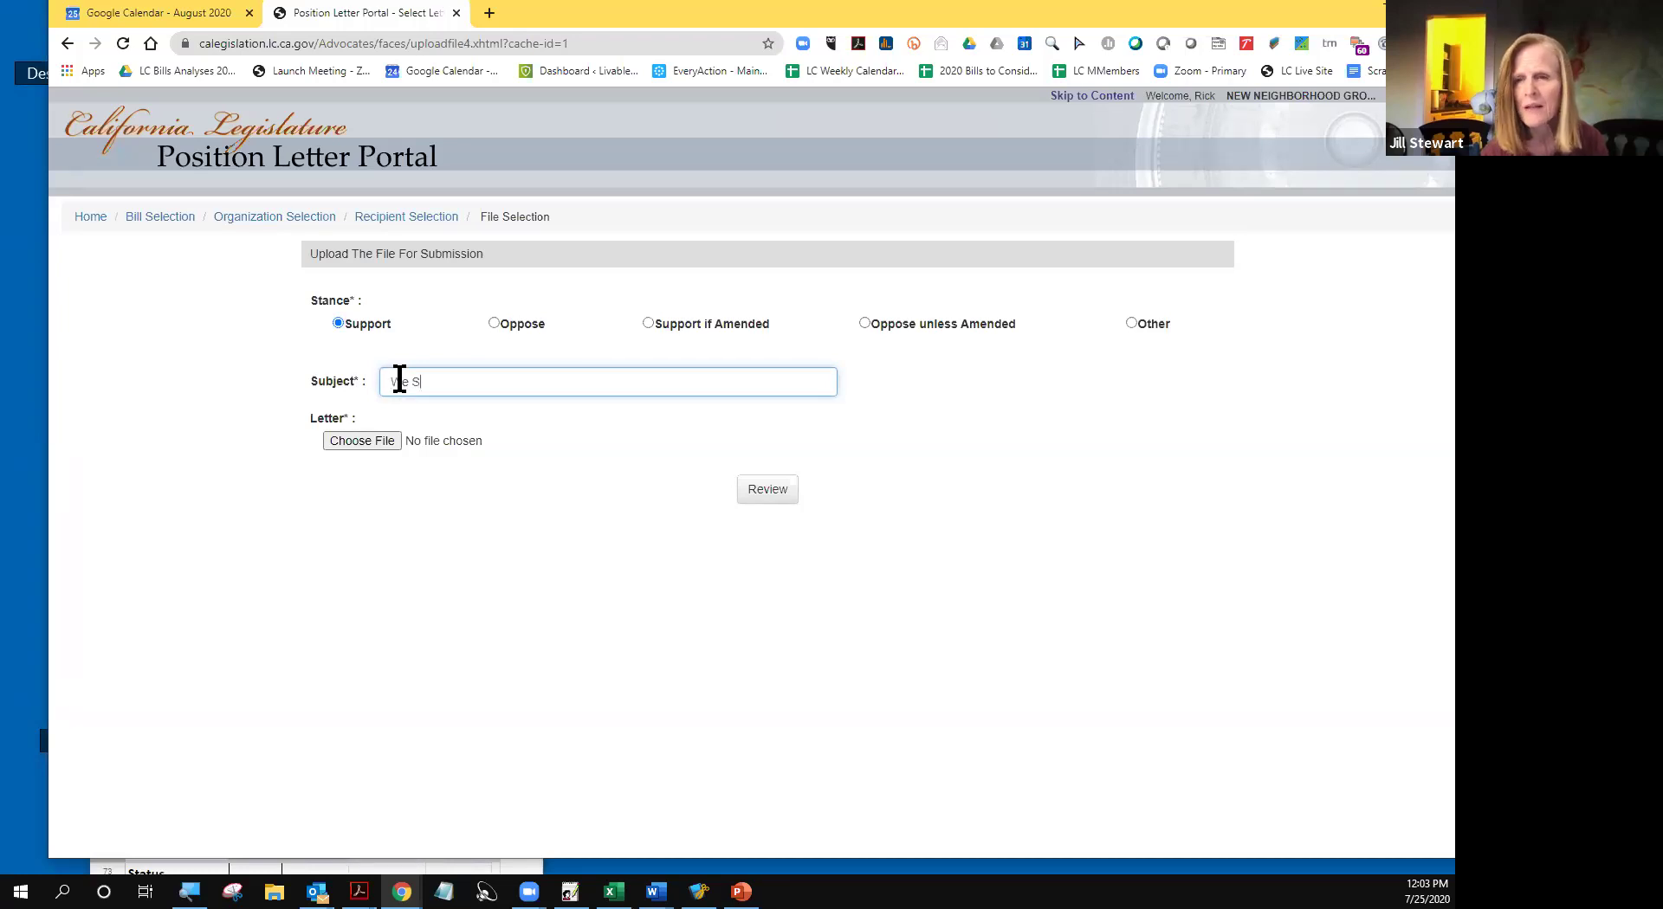
text(upppor)
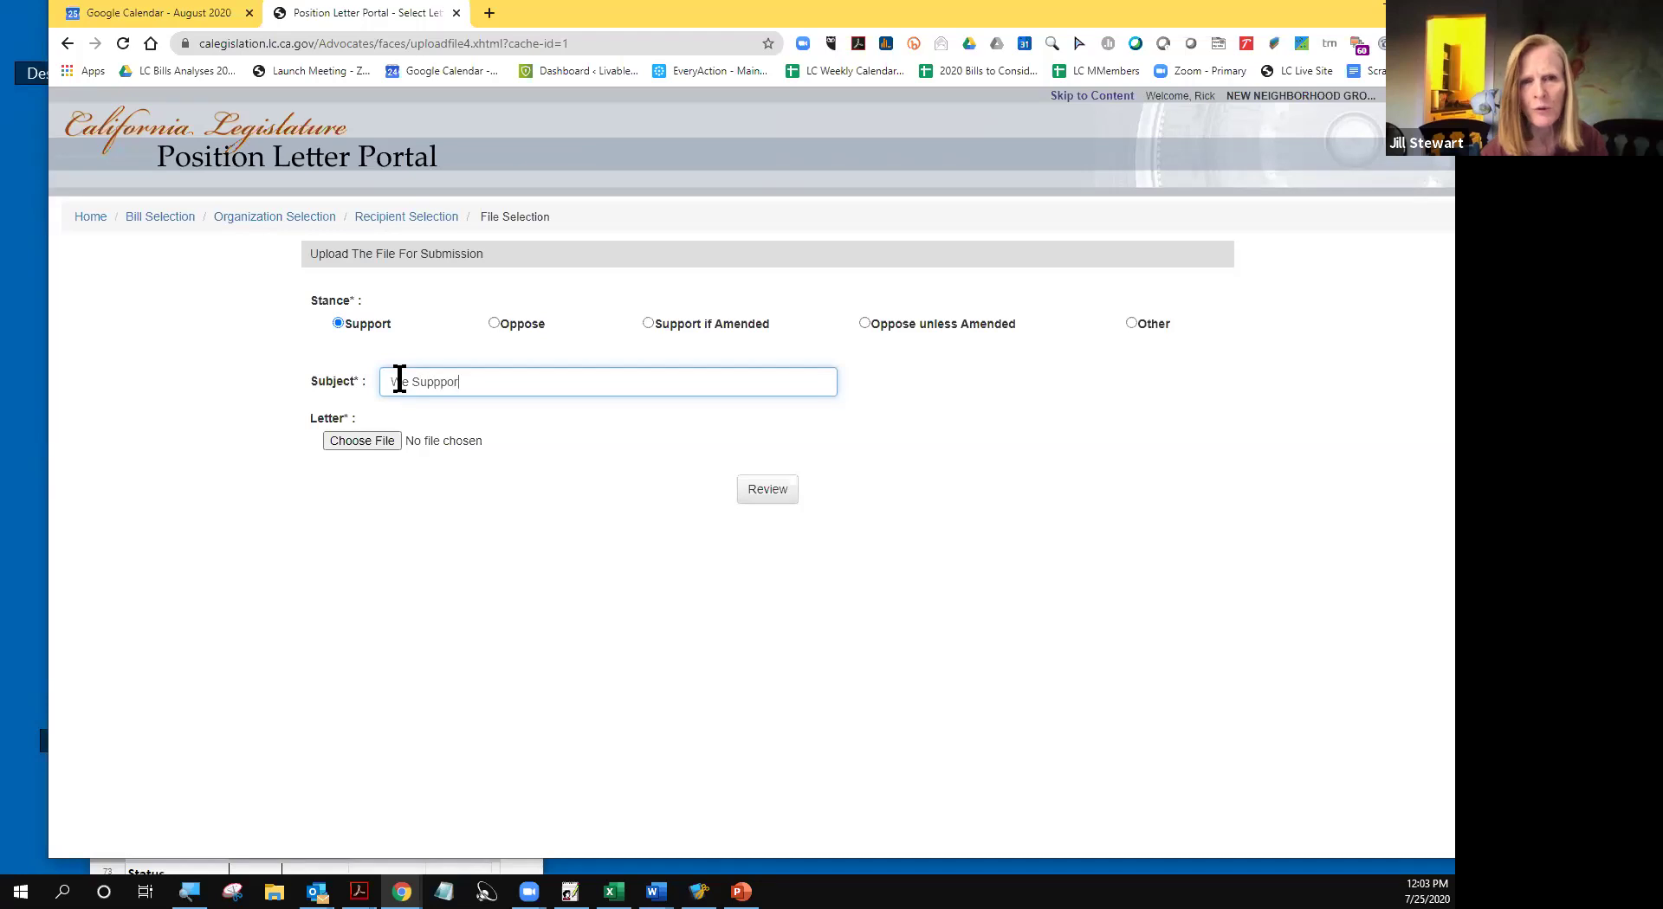
text(t SB 1299)
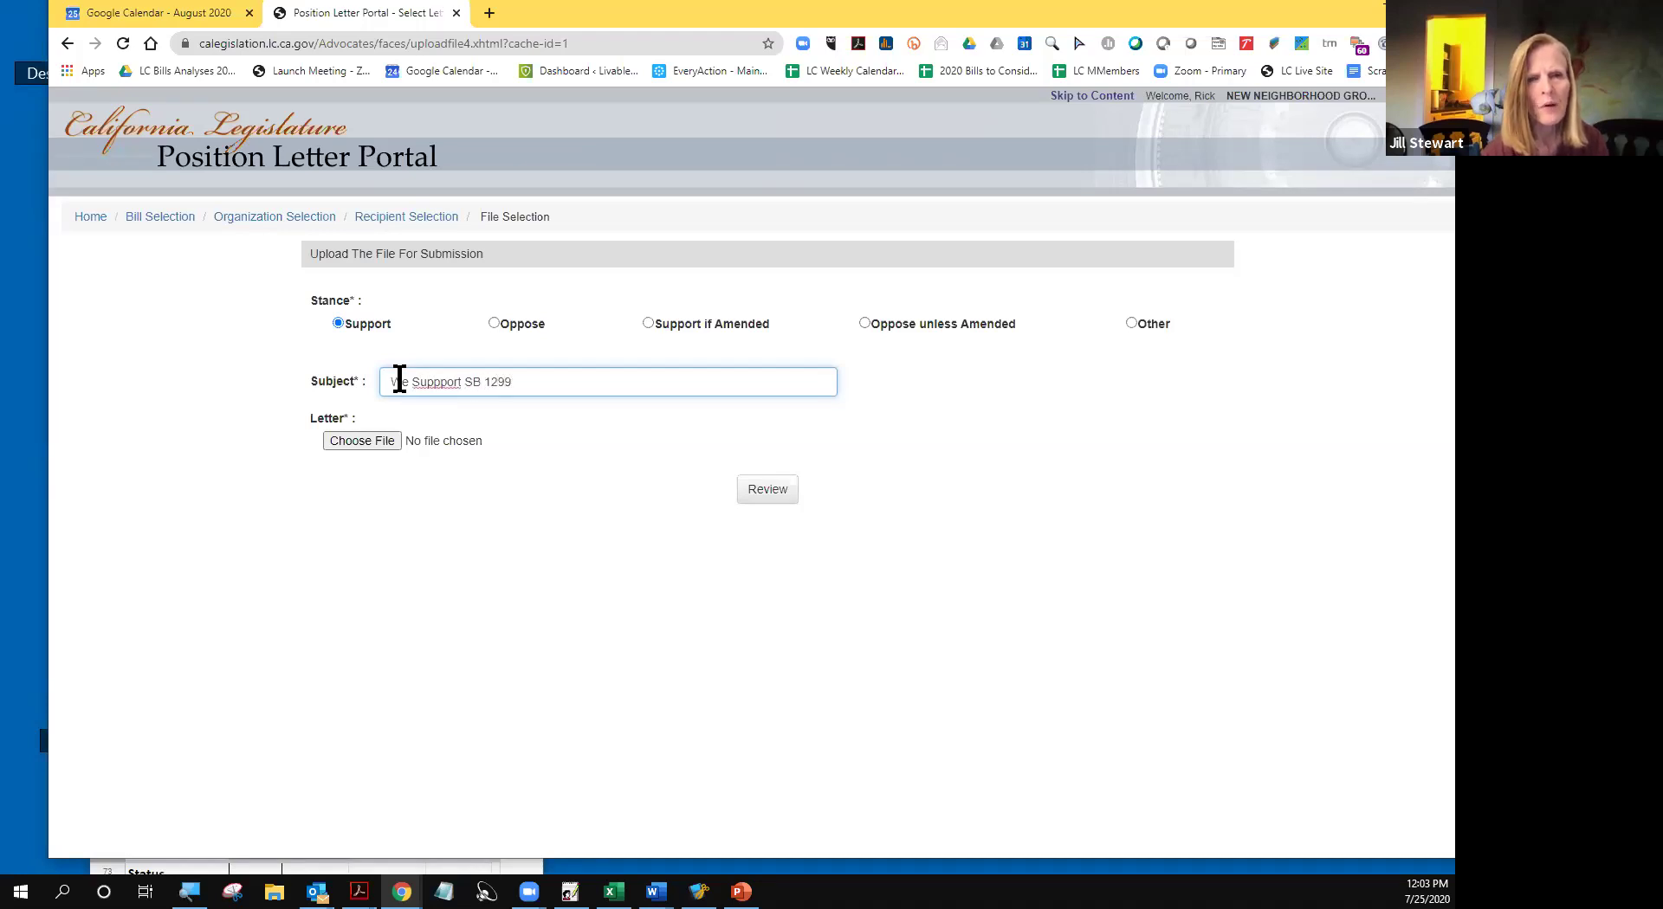
click(449, 382)
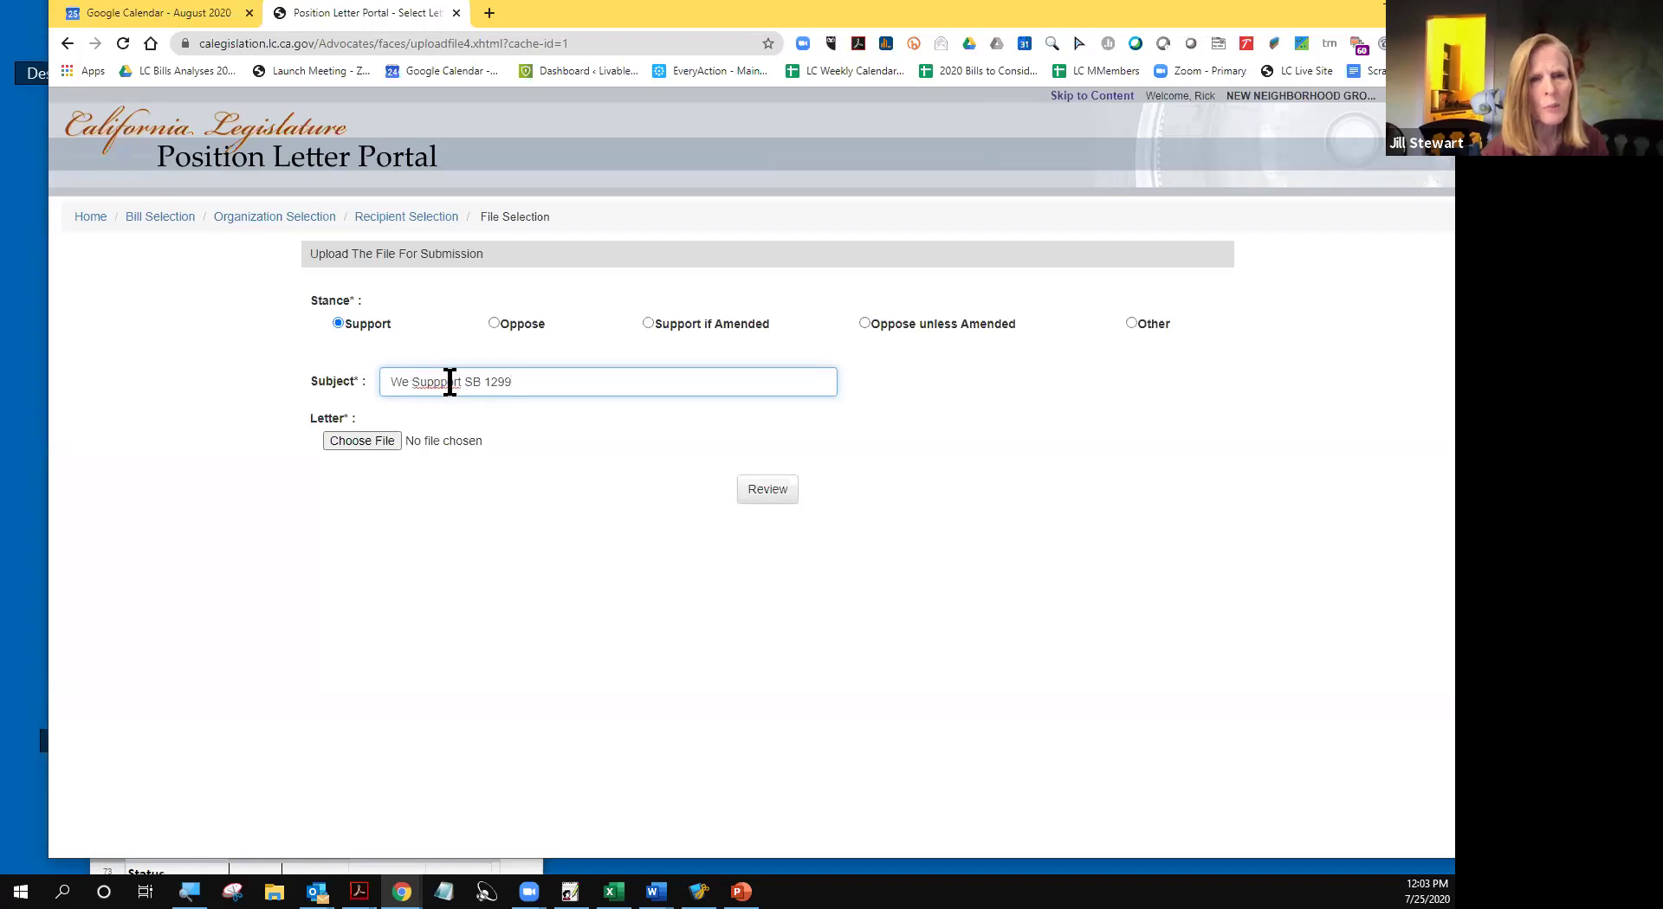
key(BackSpace)
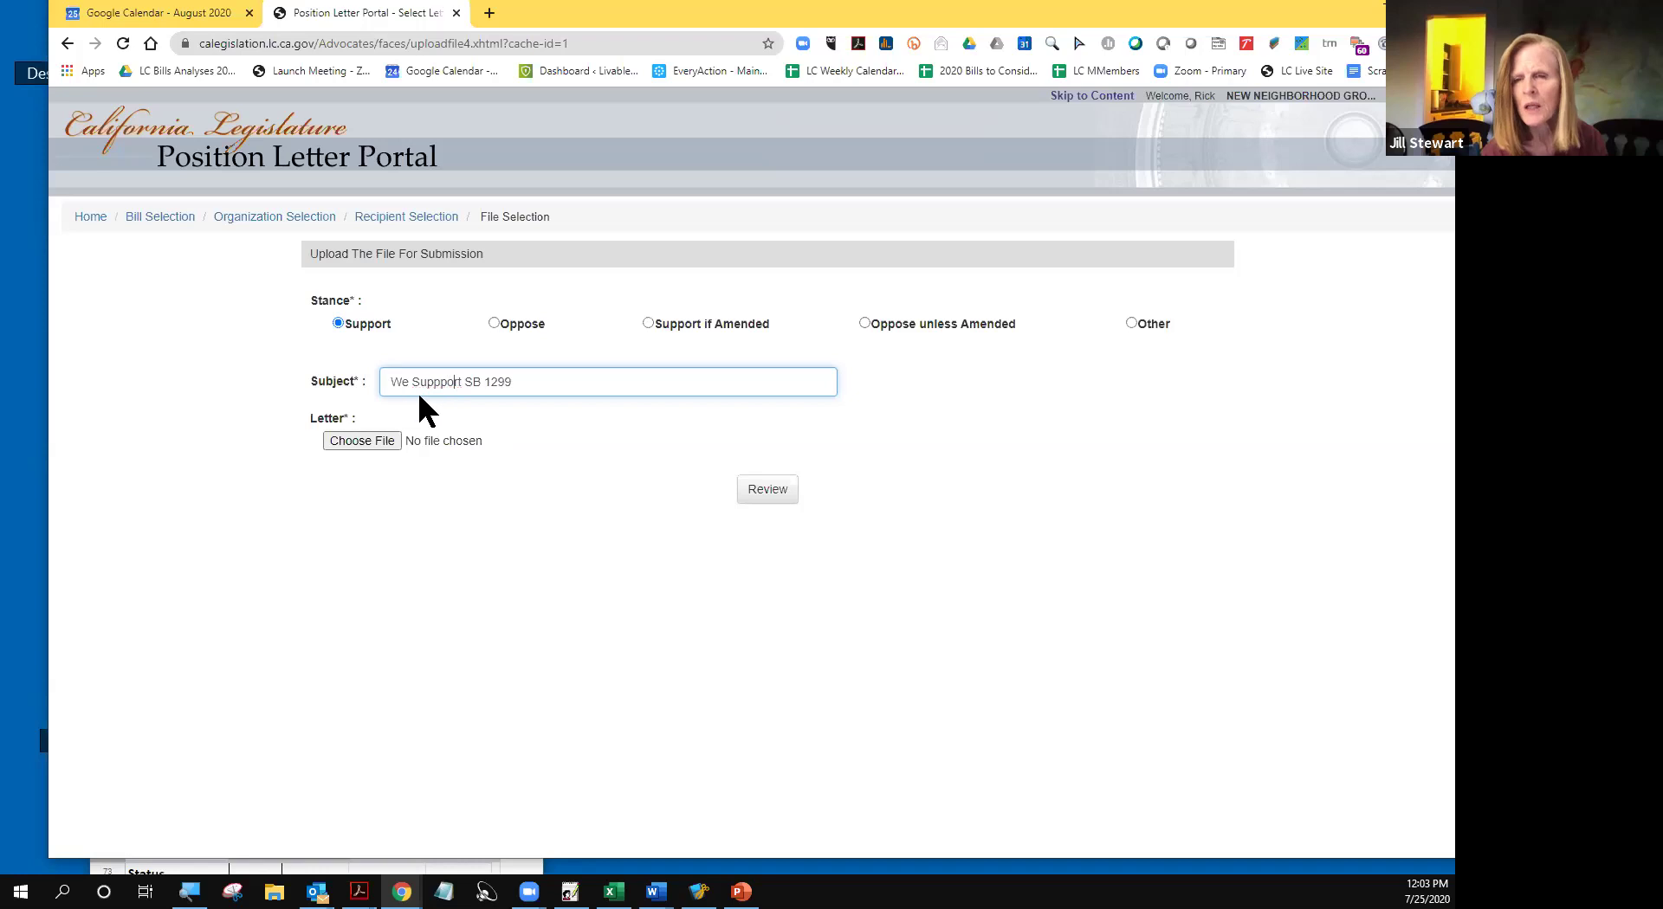
key(BackSpace)
key(Tab)
click(509, 489)
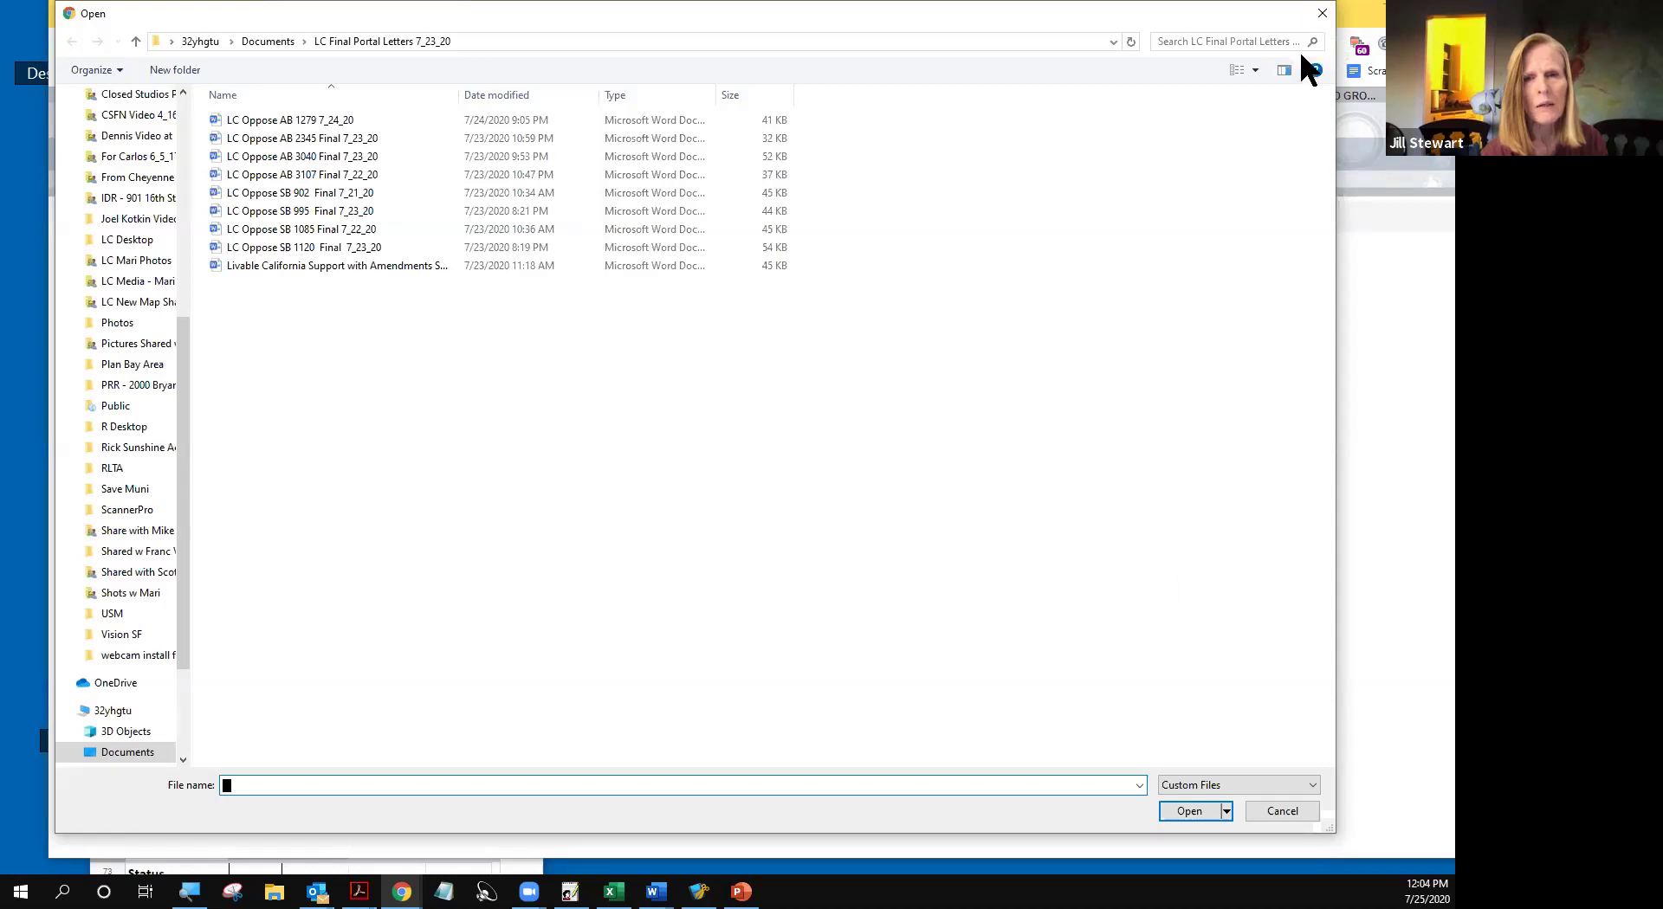
- Reopen the file picker and browse to the Documents folder's Word files
click(1322, 13)
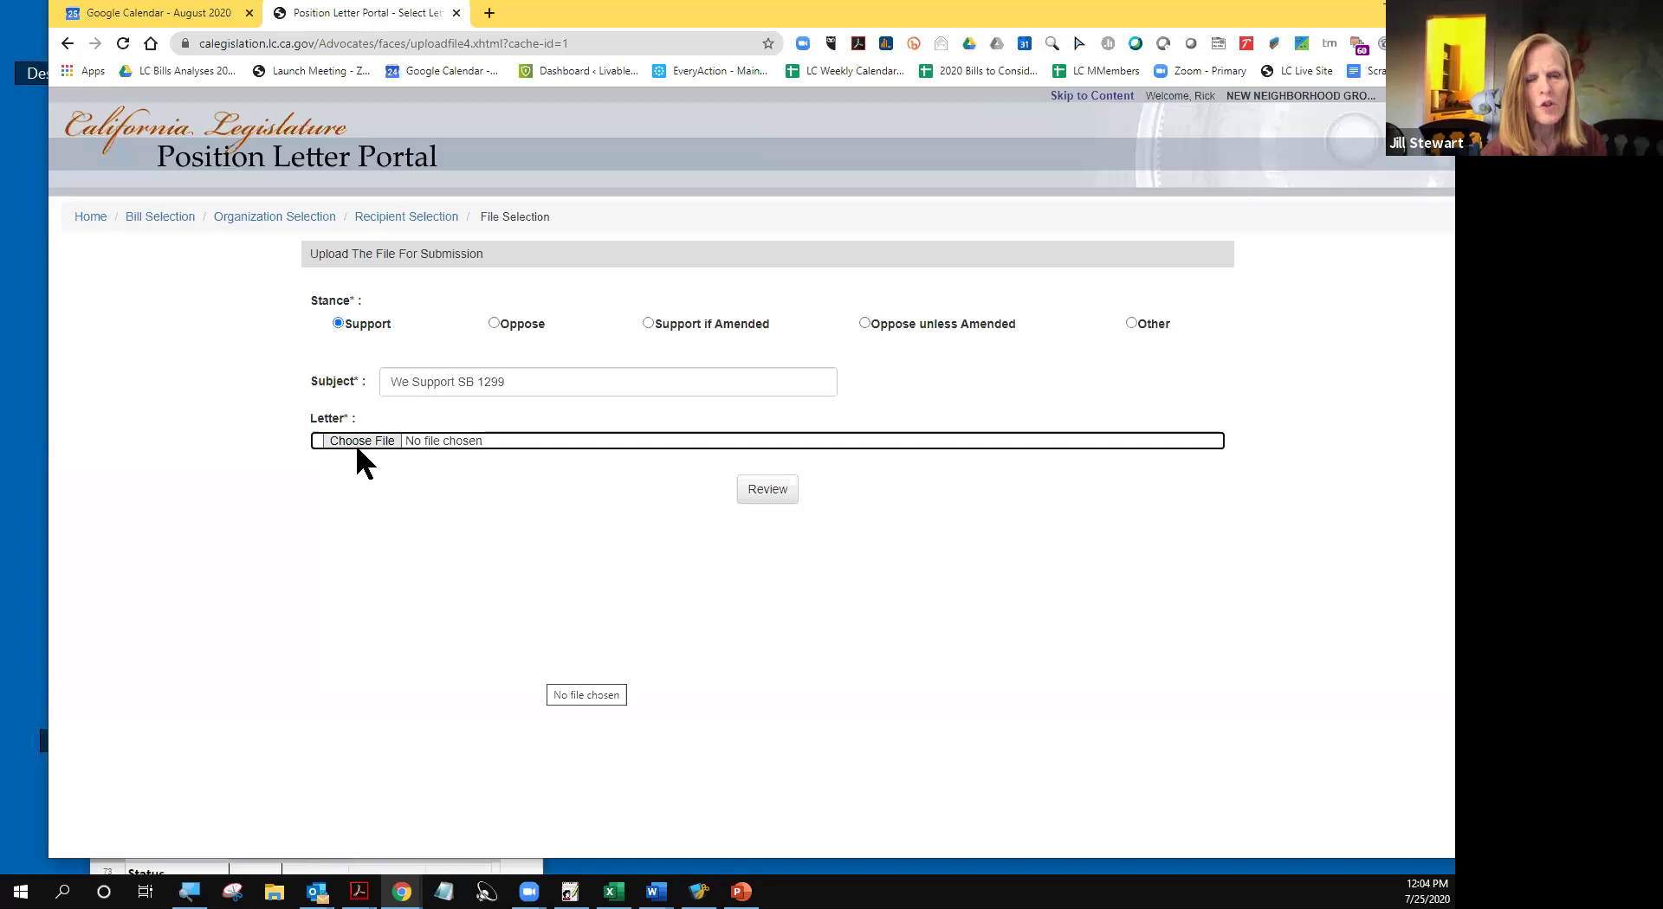
click(361, 443)
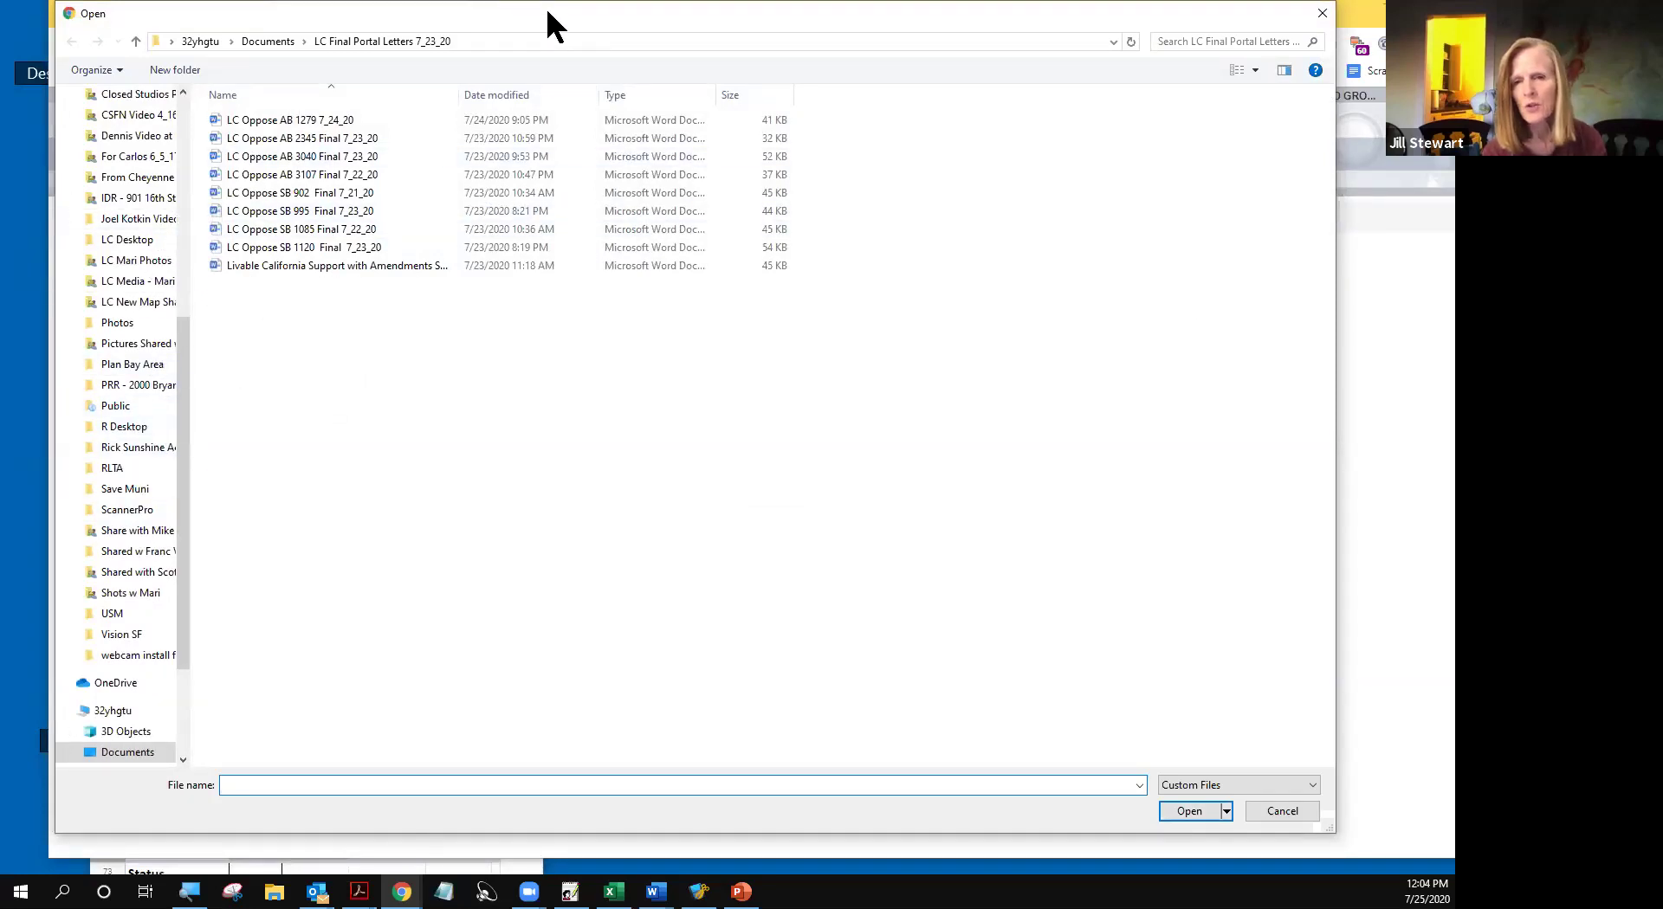
drag(549, 11, 552, 13)
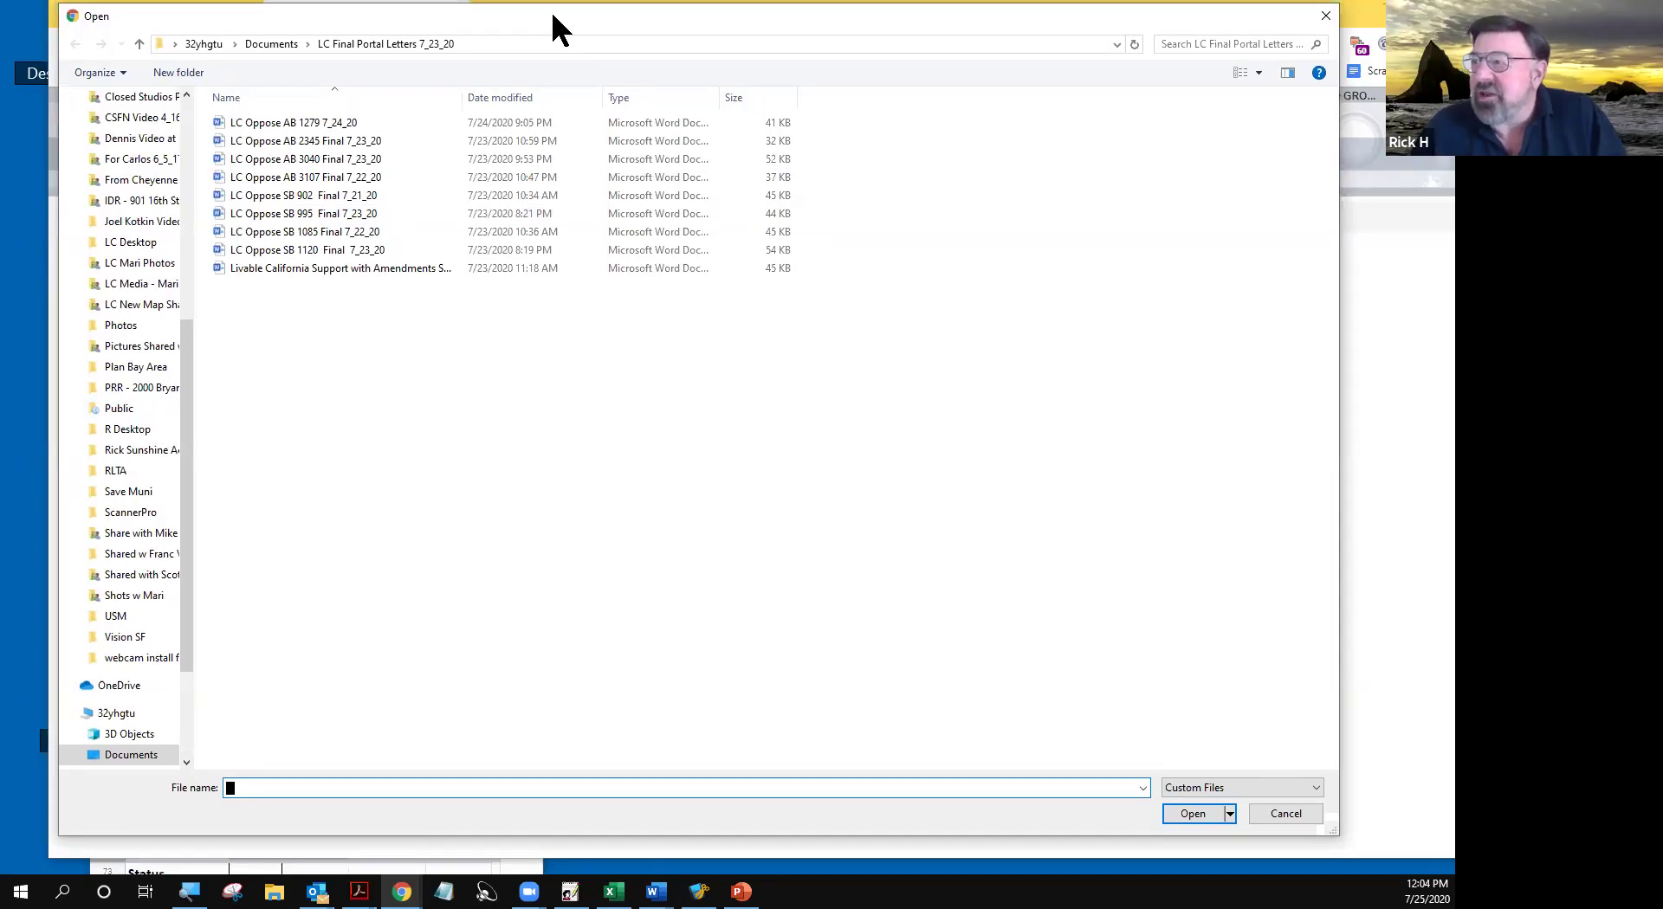
drag(552, 15, 589, 139)
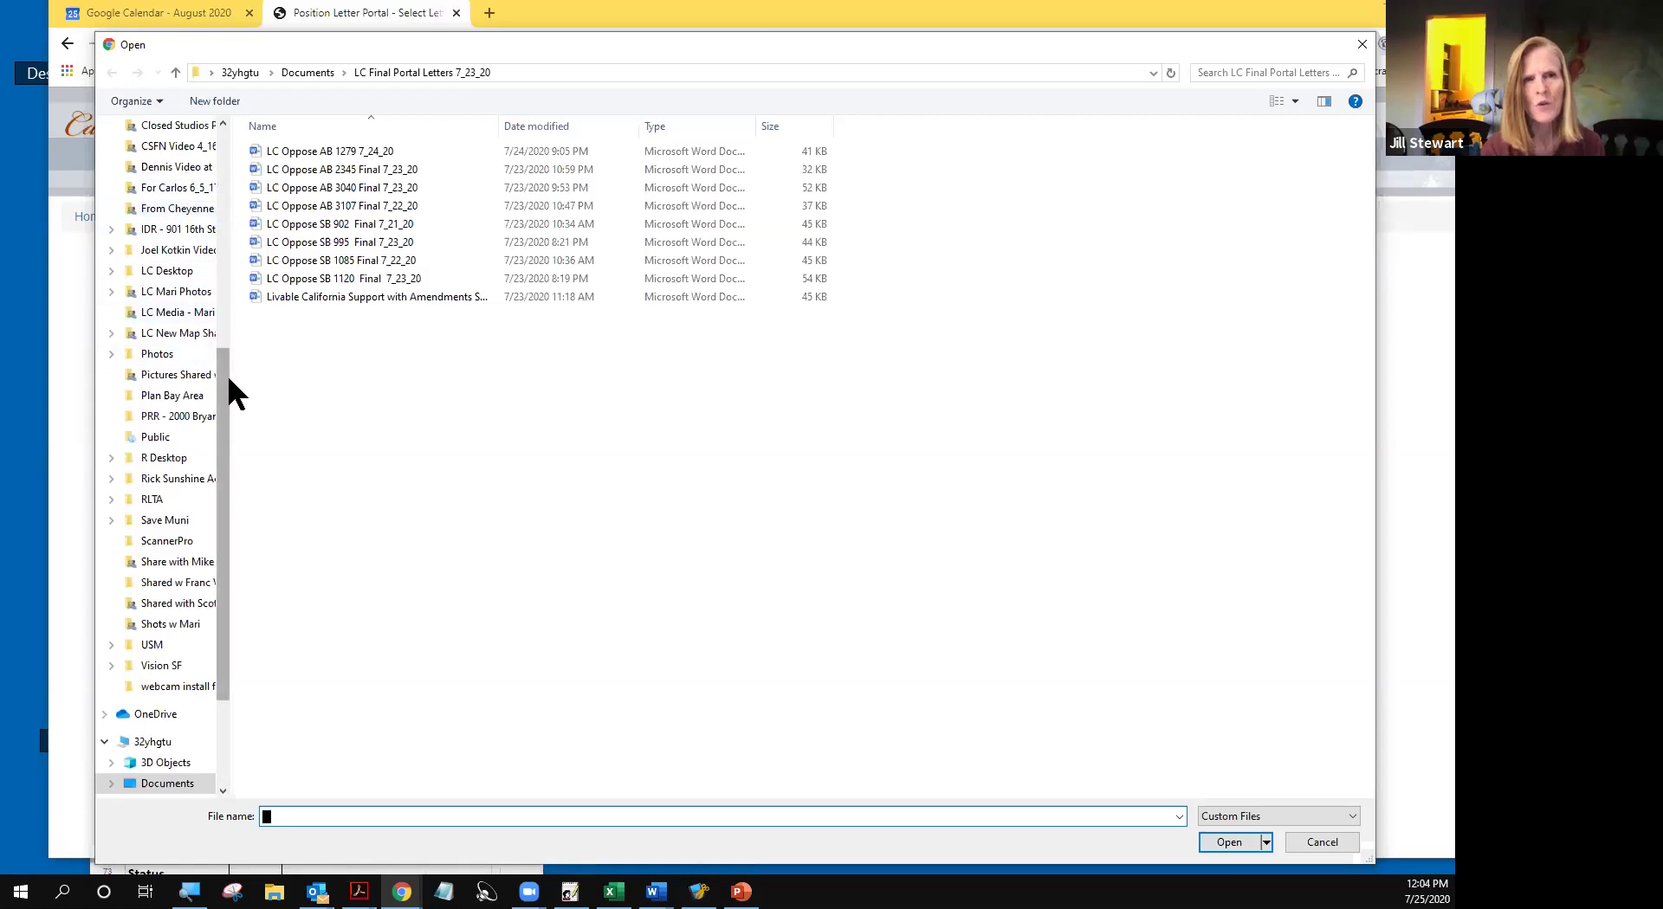
drag(225, 414, 234, 511)
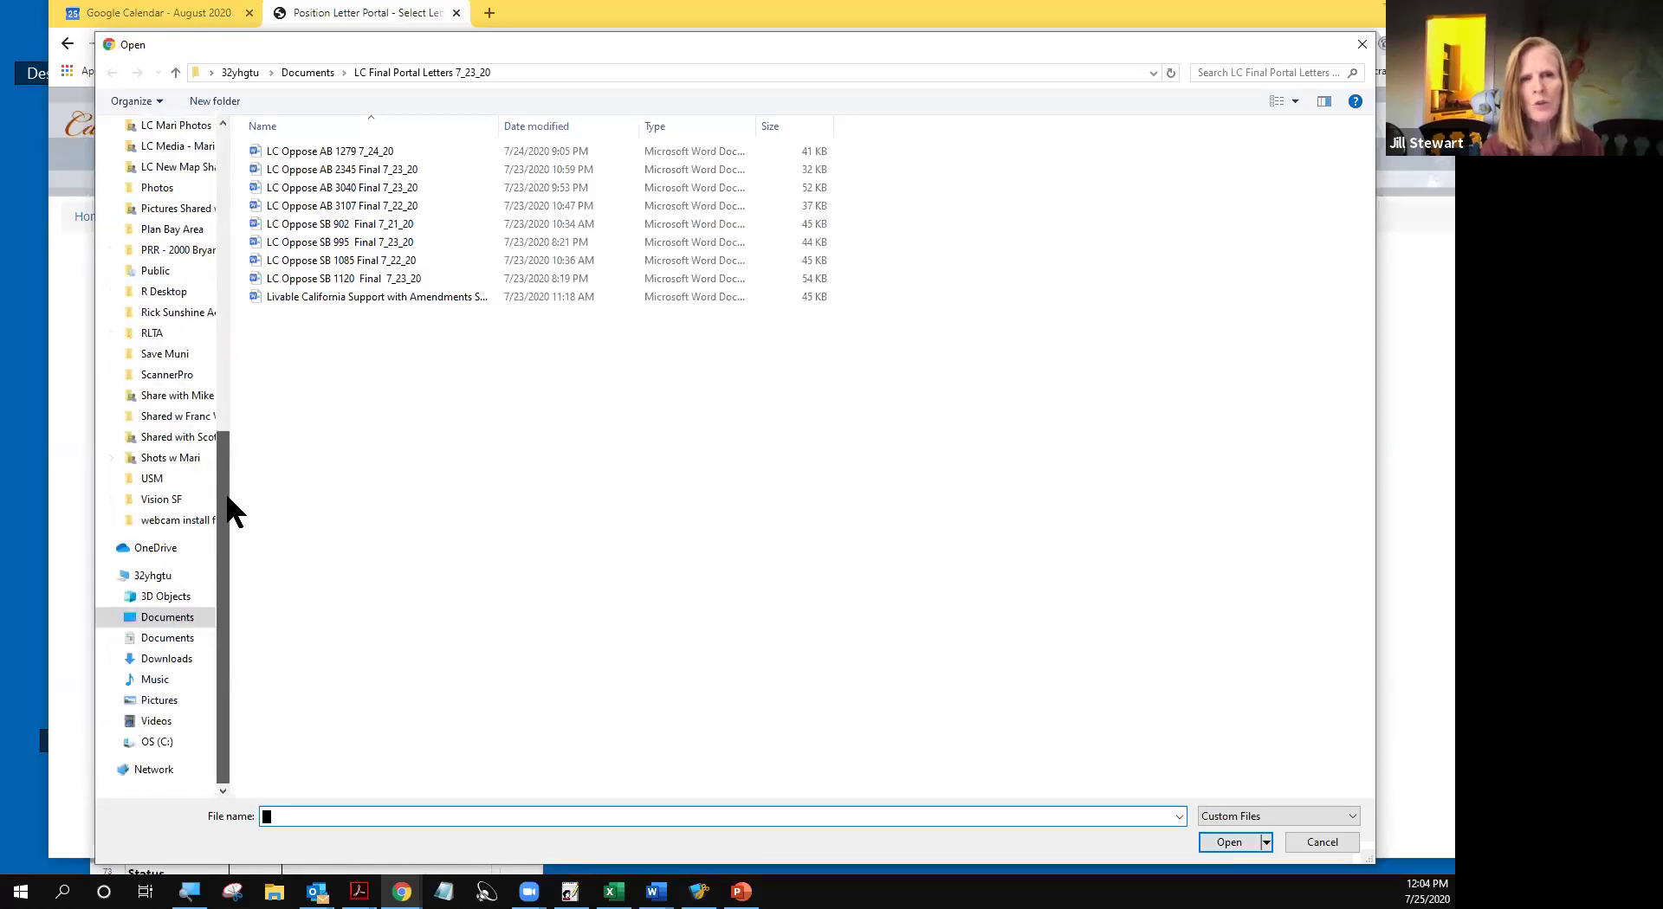
click(167, 618)
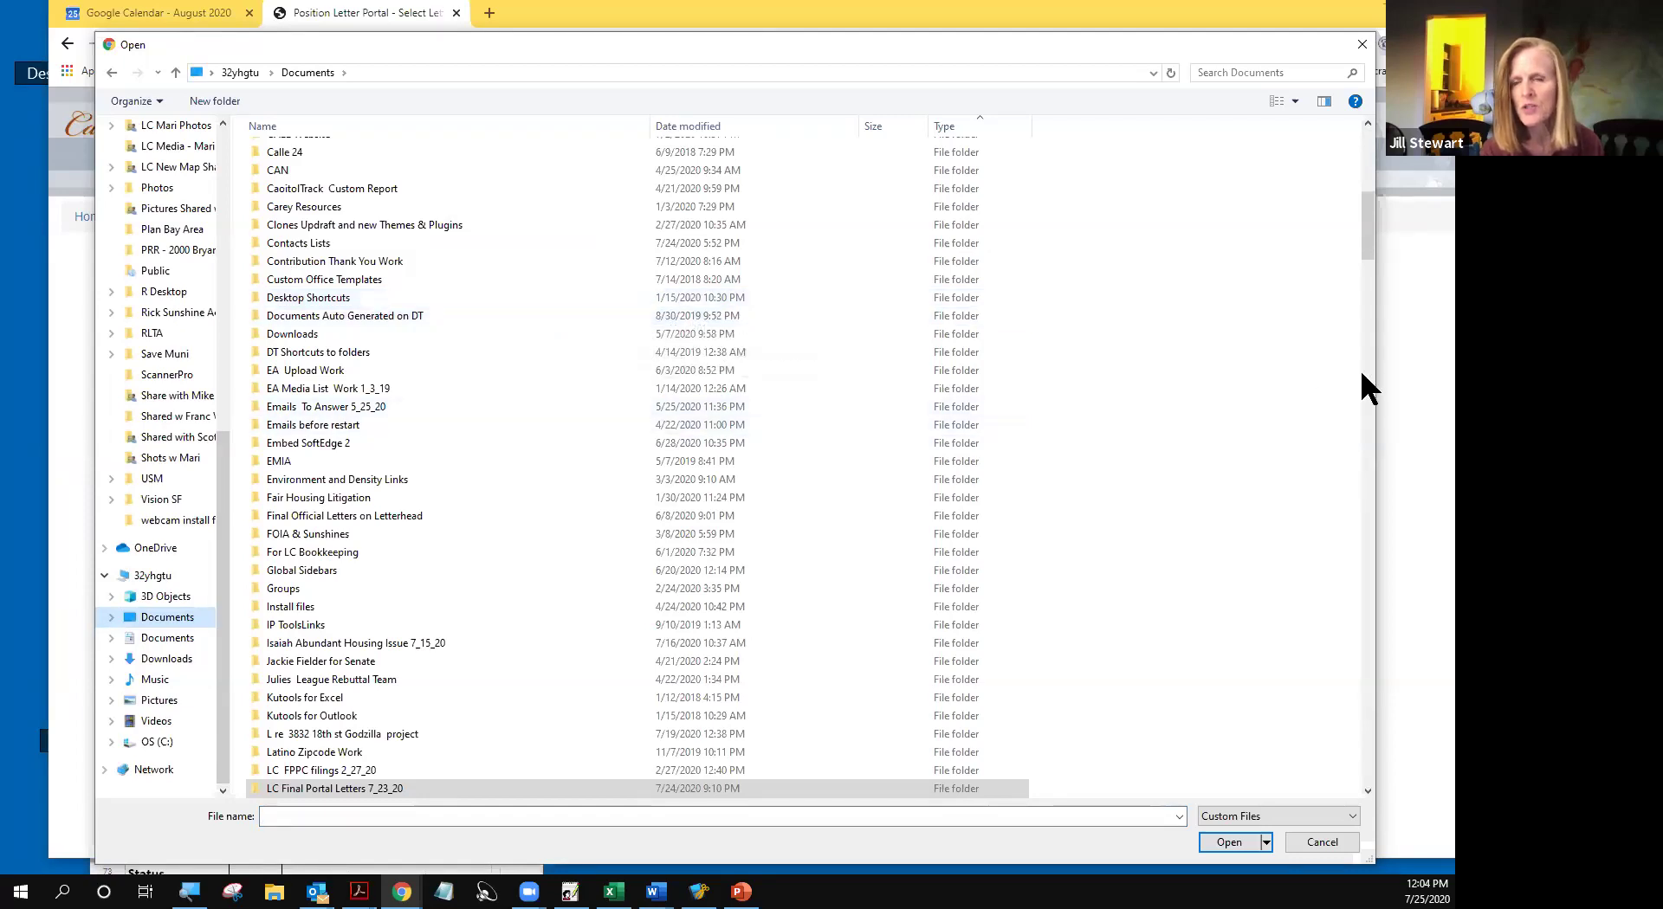
mouse_move(1363, 247)
mouse_down()
mouse_move(1282, 487)
mouse_move(1257, 633)
mouse_move(1263, 604)
mouse_up()
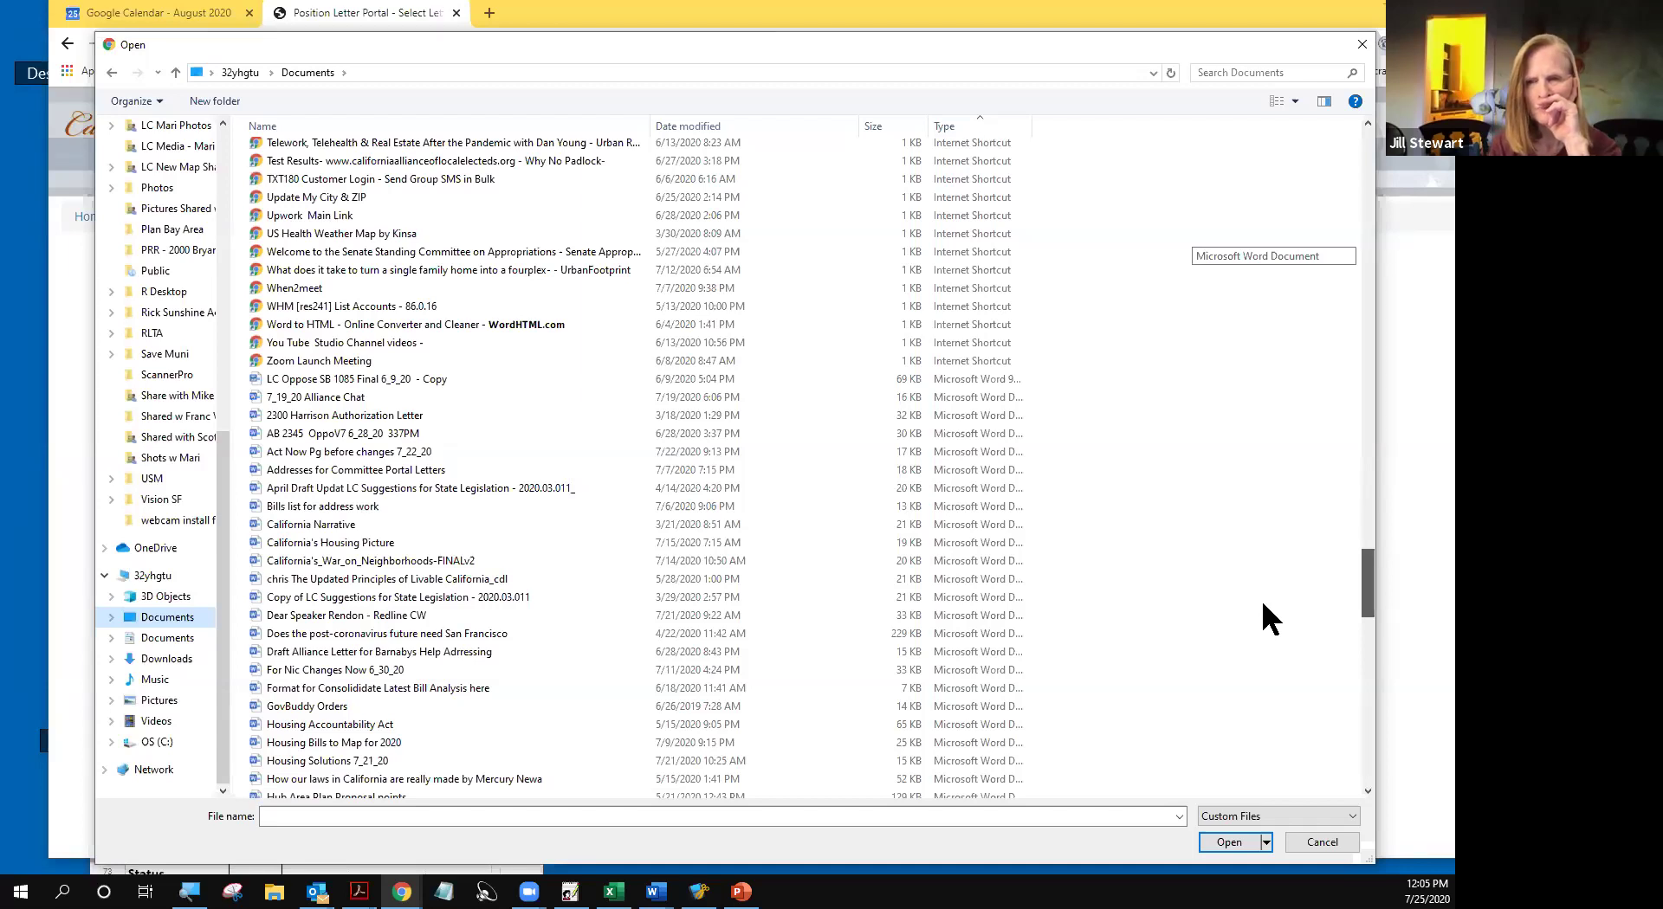
drag(1262, 604, 1254, 632)
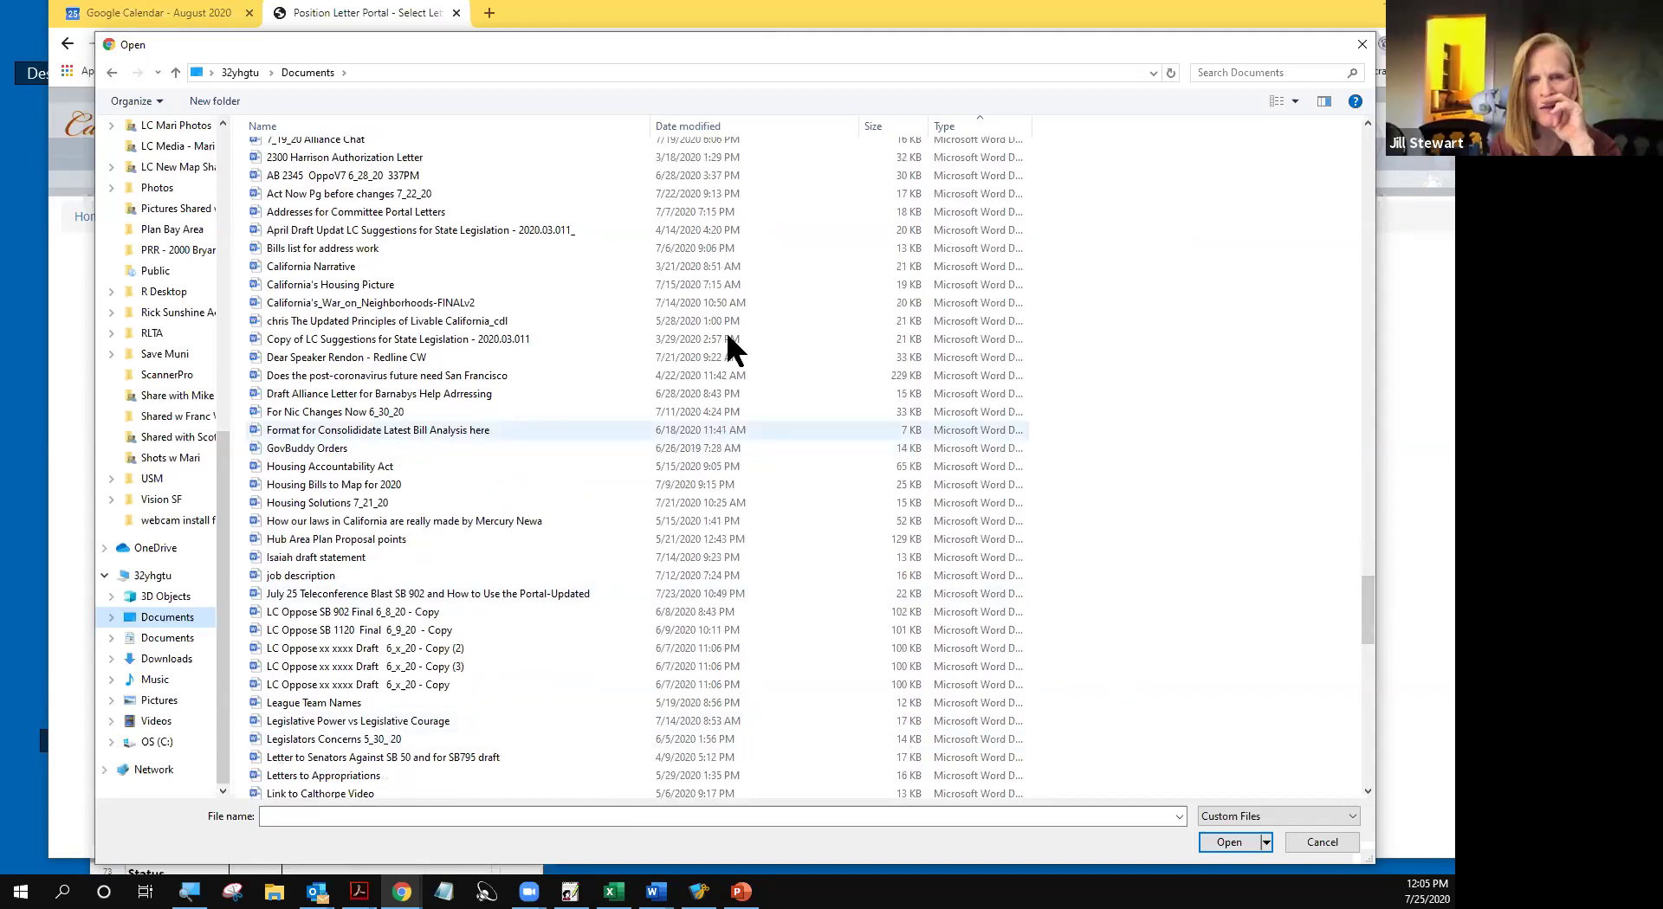
- Search Documents for 'statewide' and attach Statewide Support SB 1299 7_3_20.docx
click(1223, 67)
text(state)
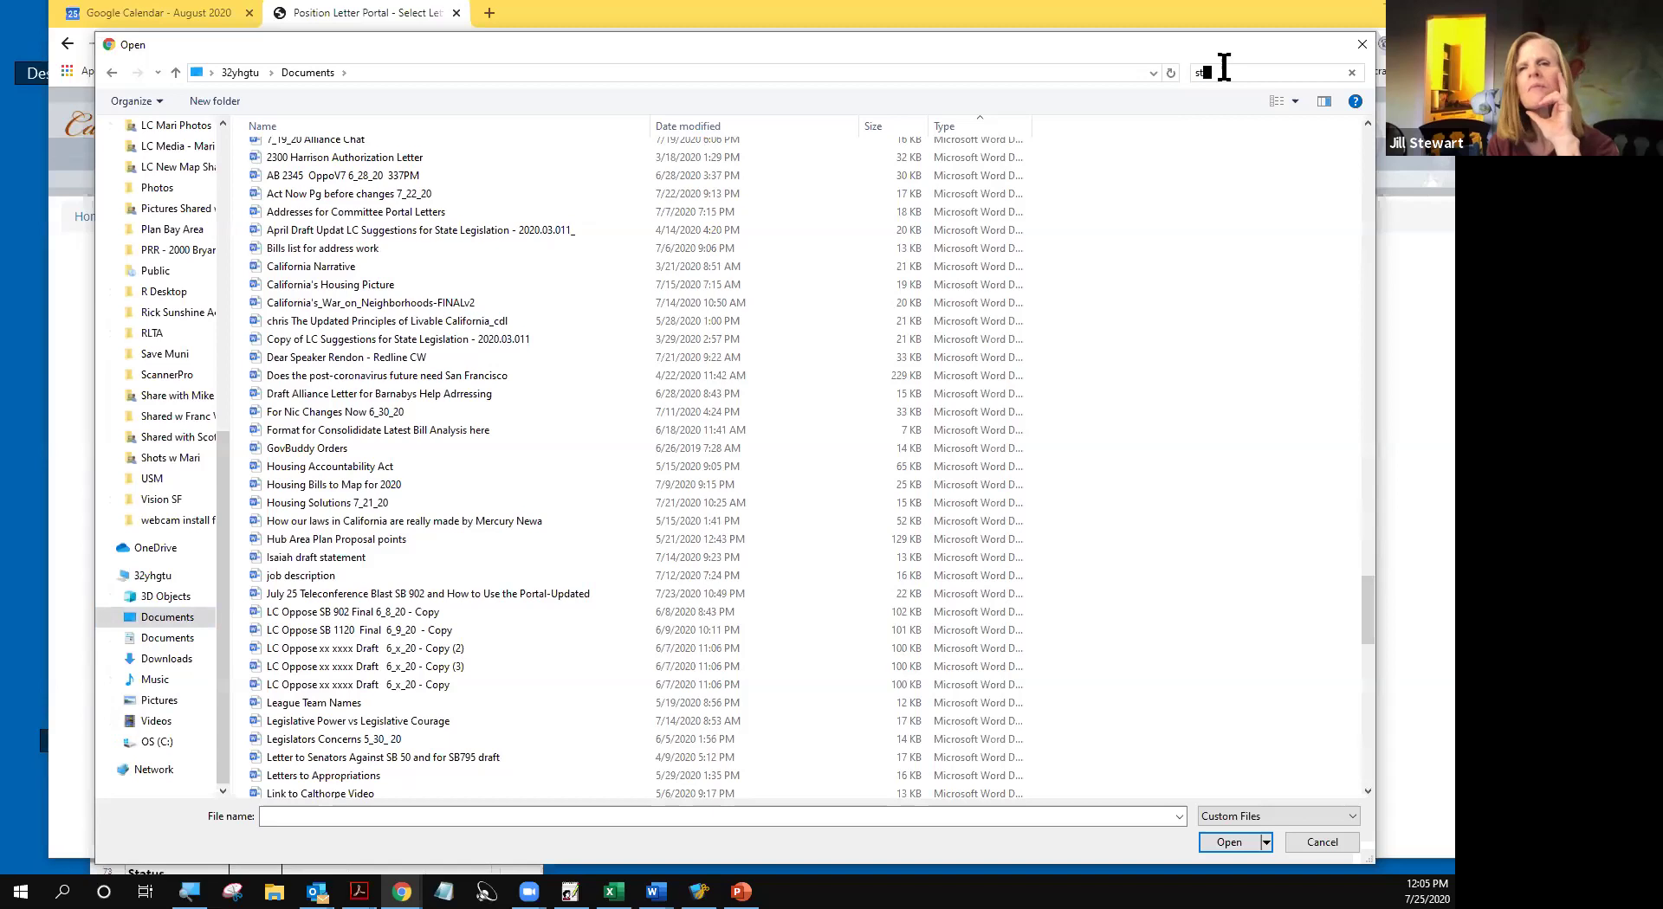
text(wide)
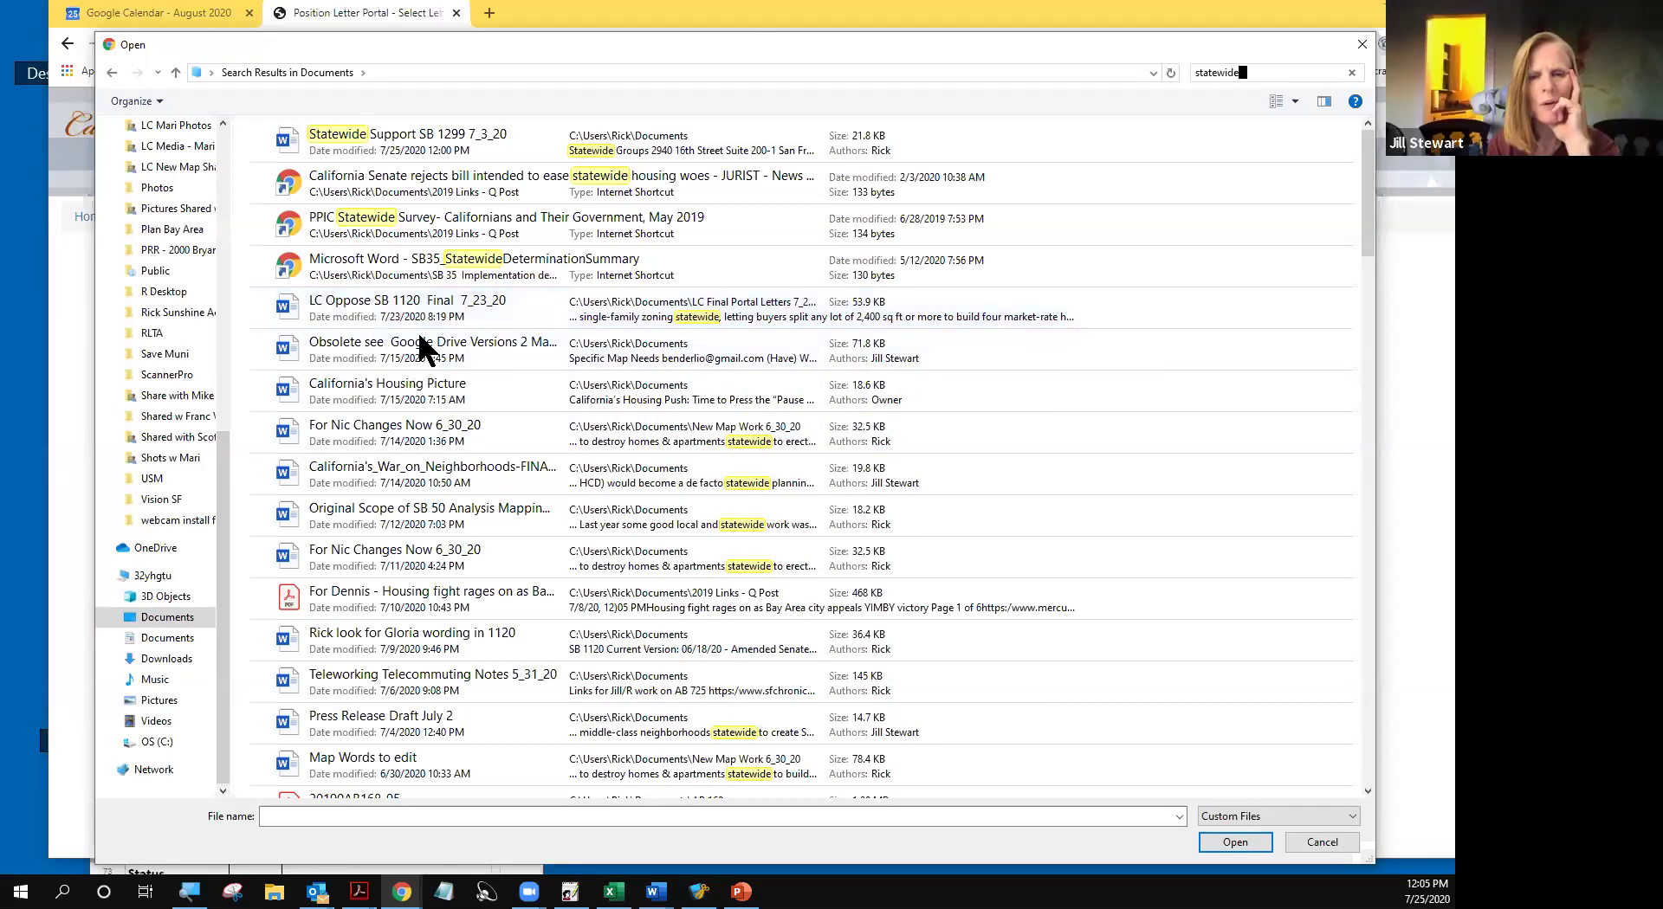
click(424, 149)
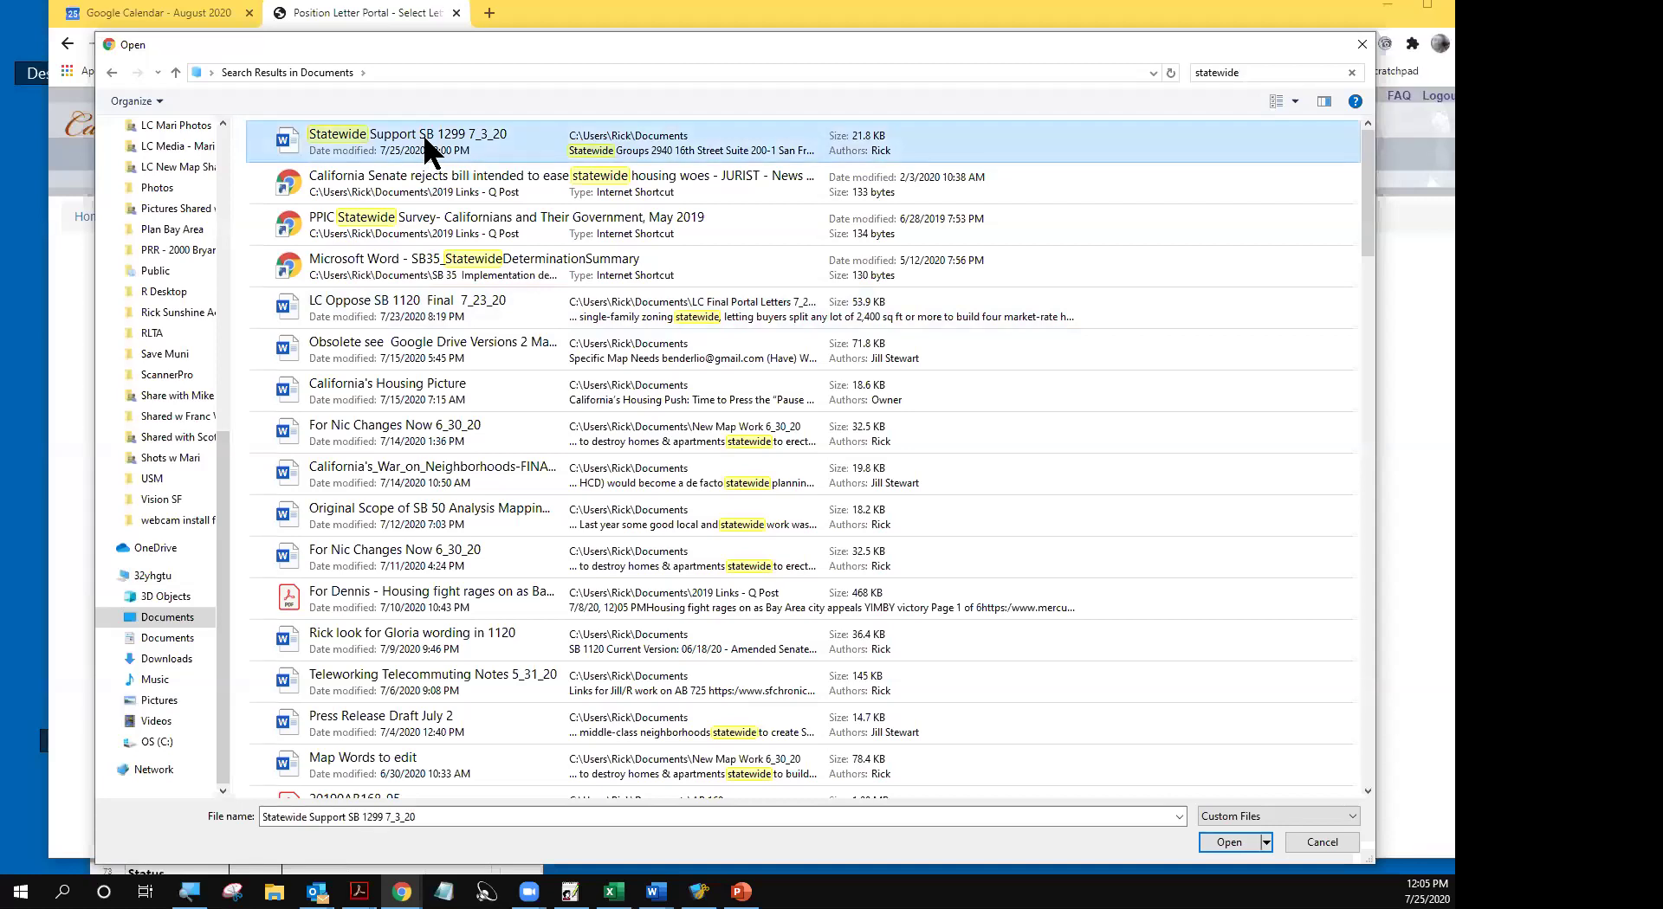
double_click(419, 135)
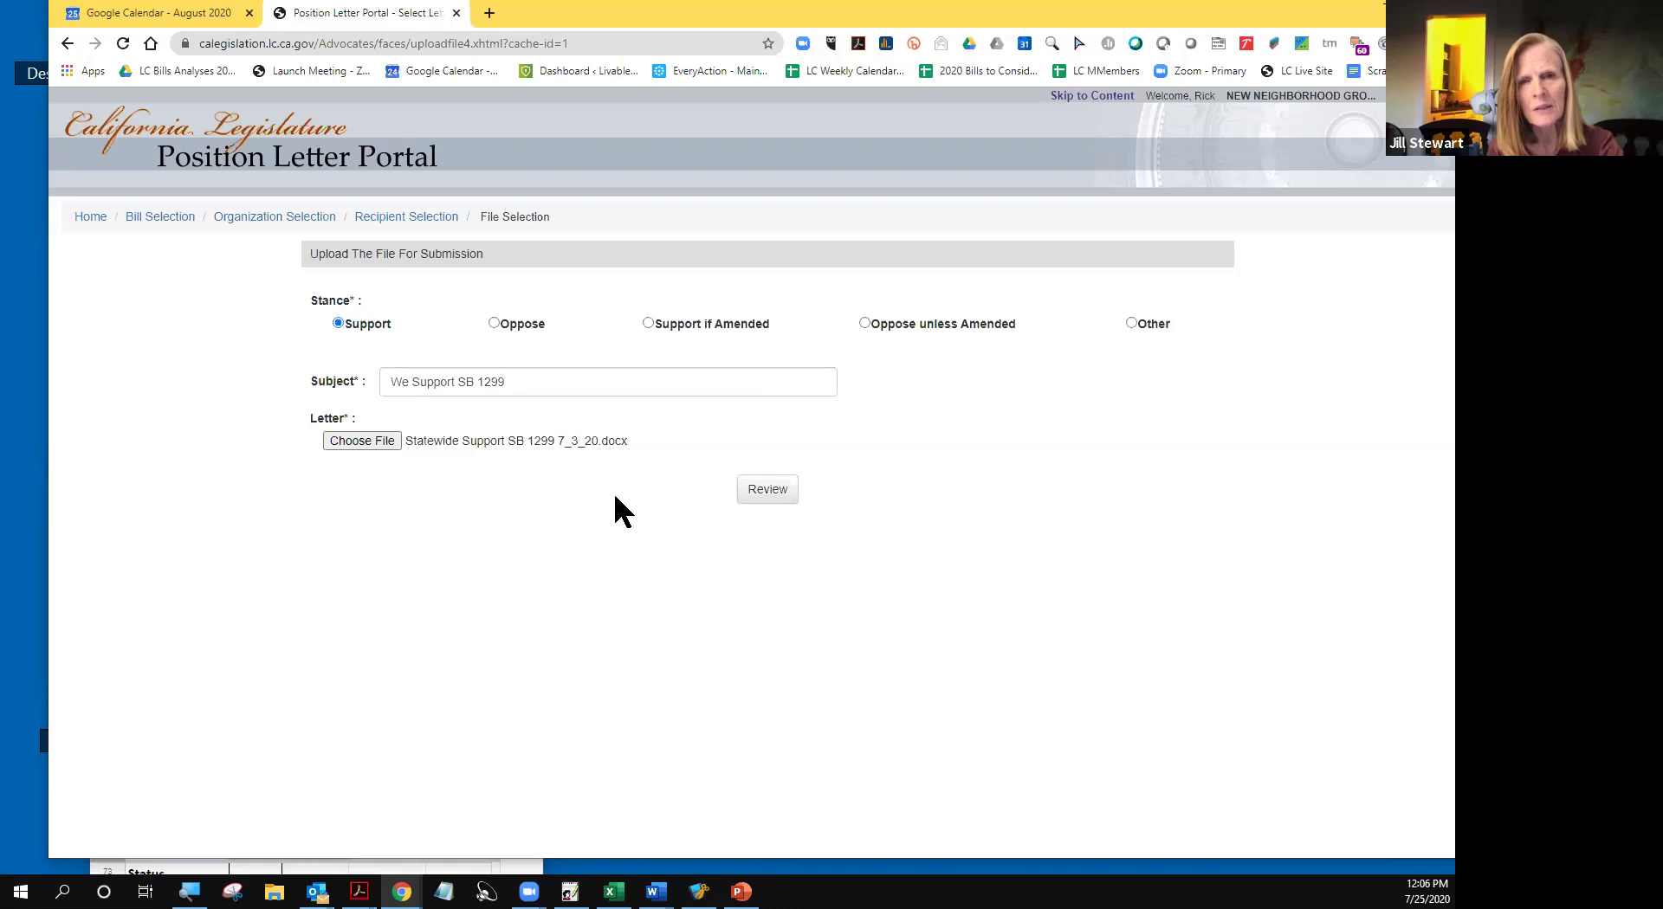
- Open the review summary of the SB 1299 support letter's bill, recipient, subject and attached document
click(768, 492)
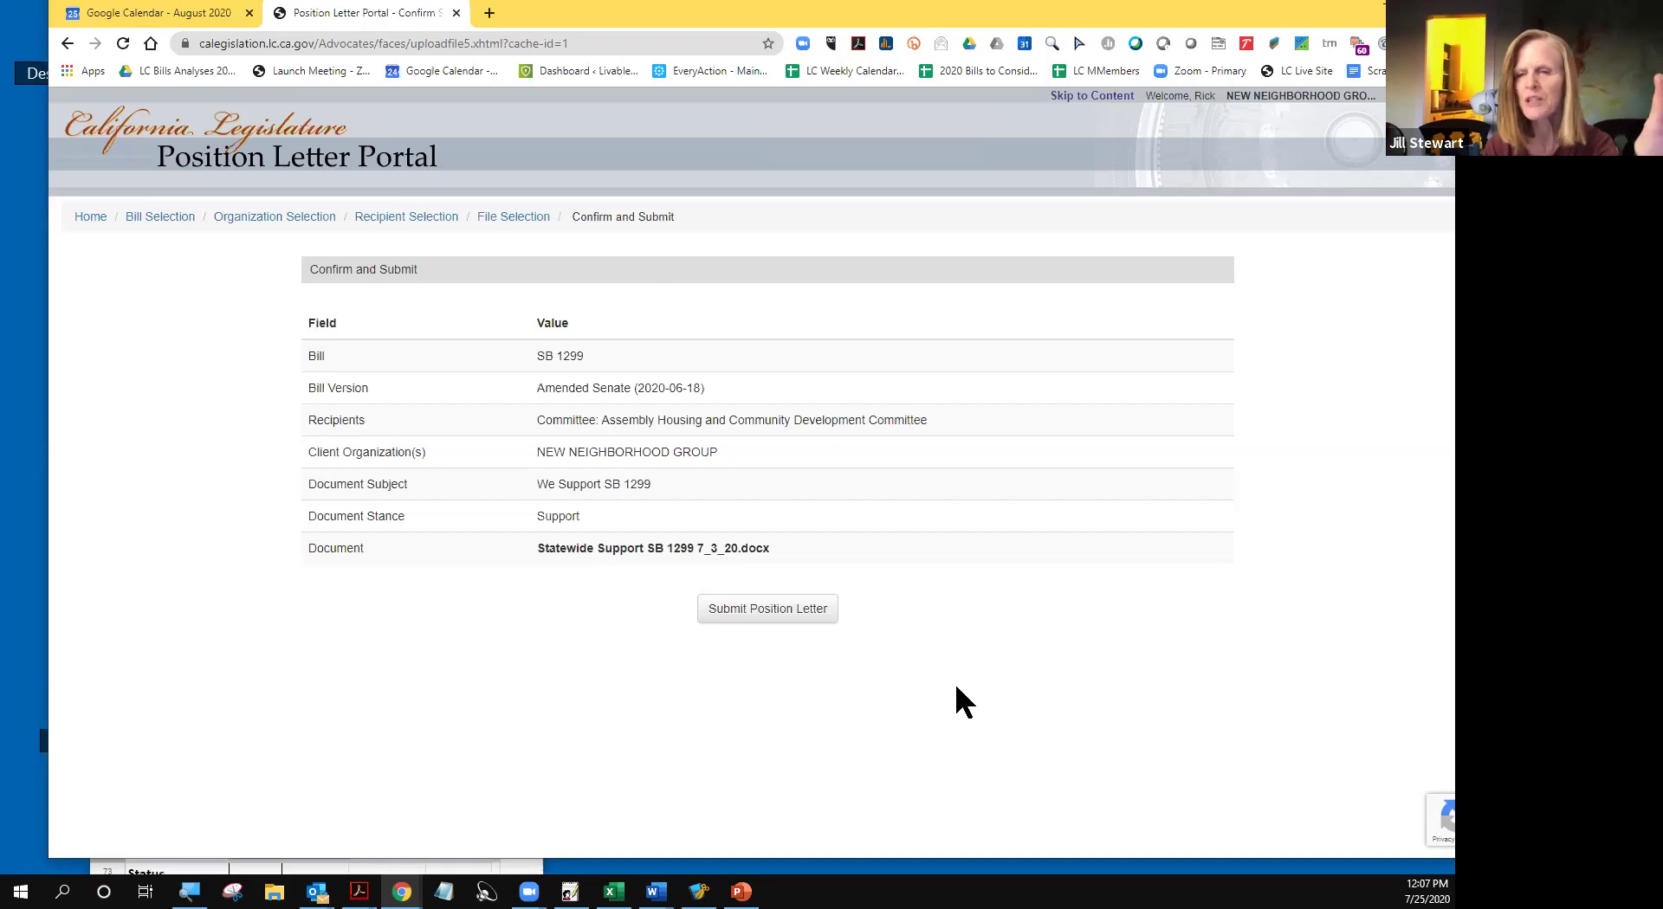
- Submit the SB 1299 support letter to the committee after checking the summary
click(762, 613)
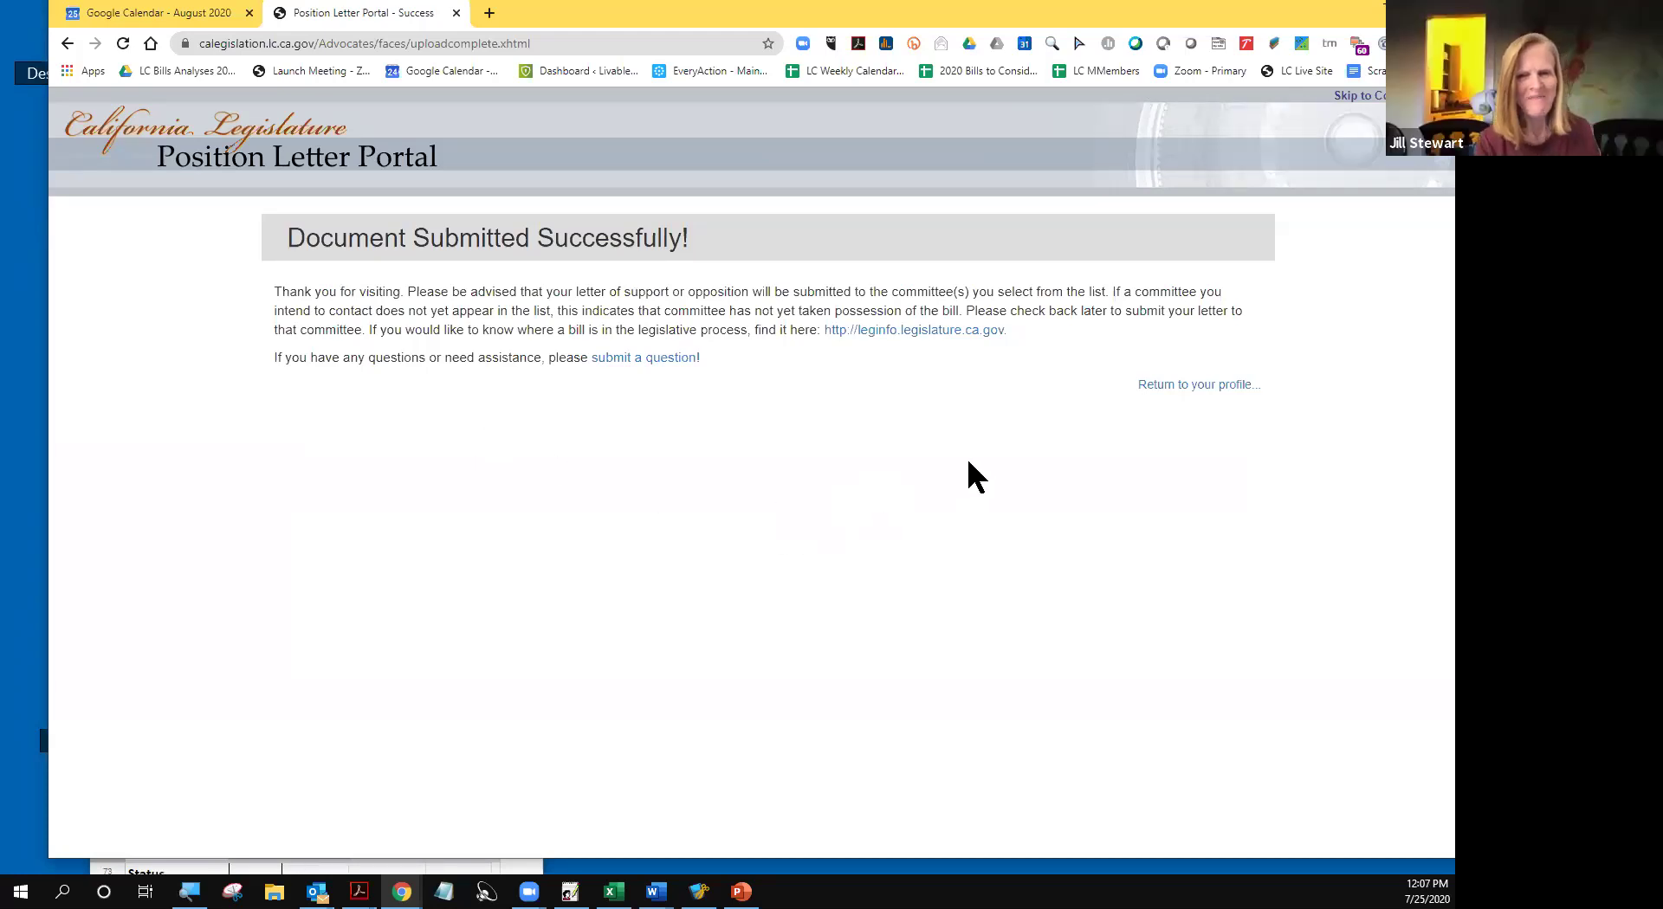
- Go back to the profile's Activity page listing recent document submissions
click(1192, 386)
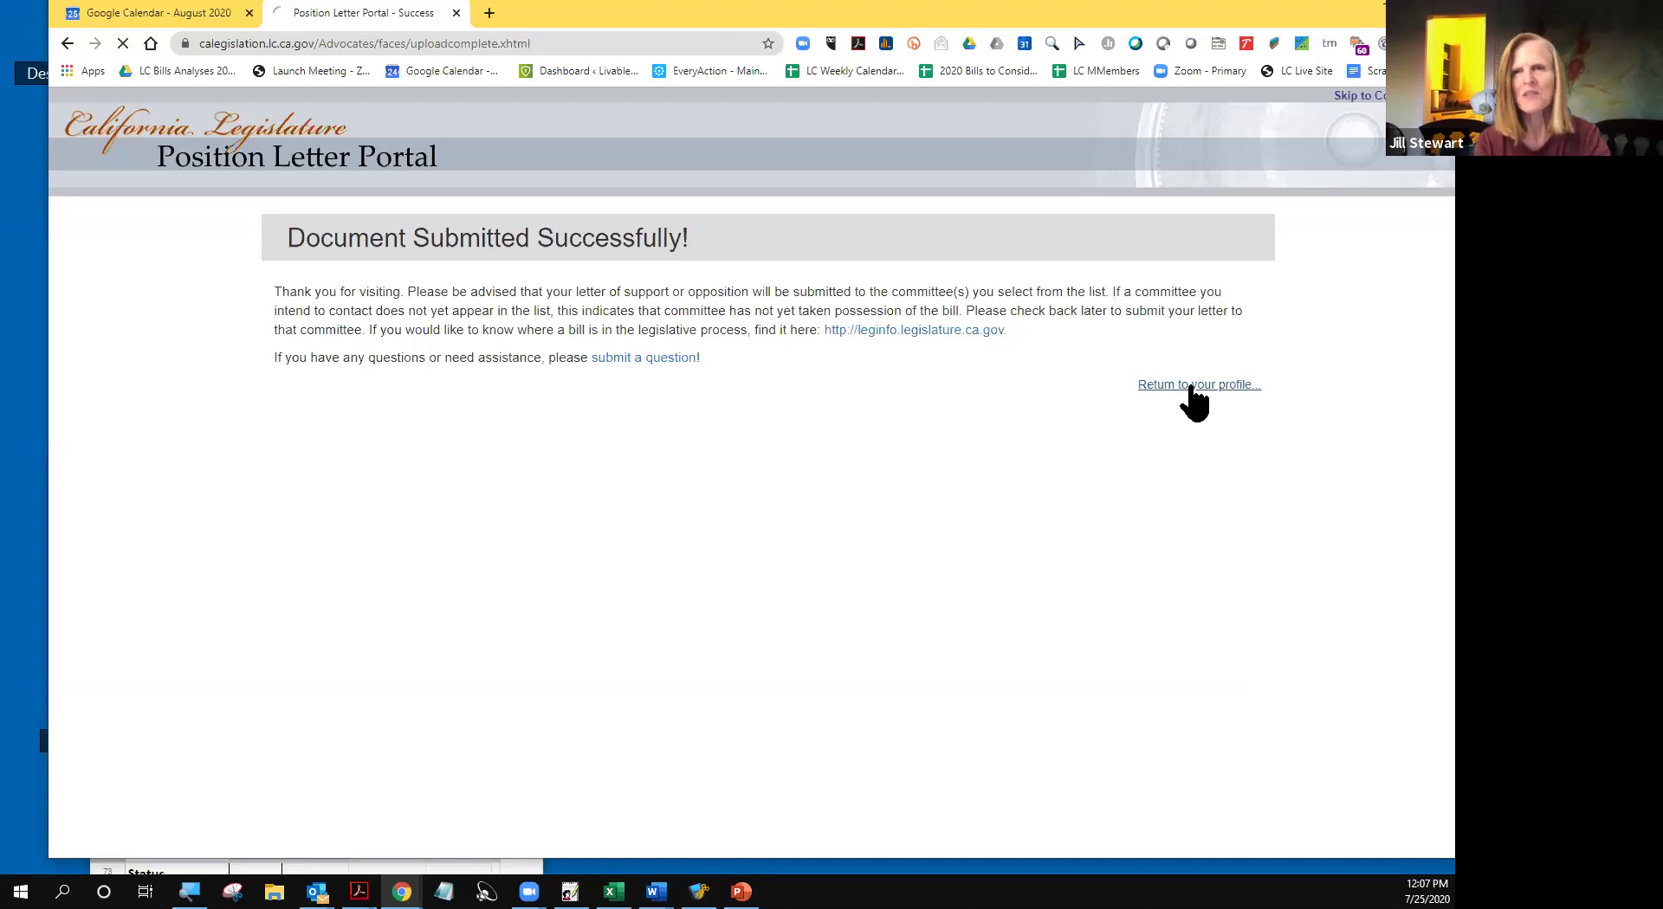